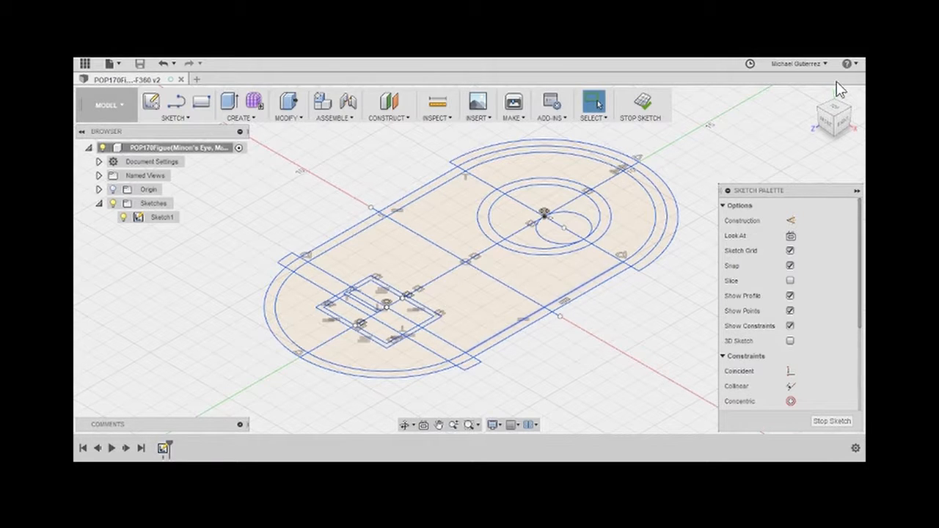
Step: In the top view, draw a vertical line about 2.75 cm long from the outer square's lower-right corner down to the body's outer arc
{"action": "left_click", "coordinate": [836, 110]}
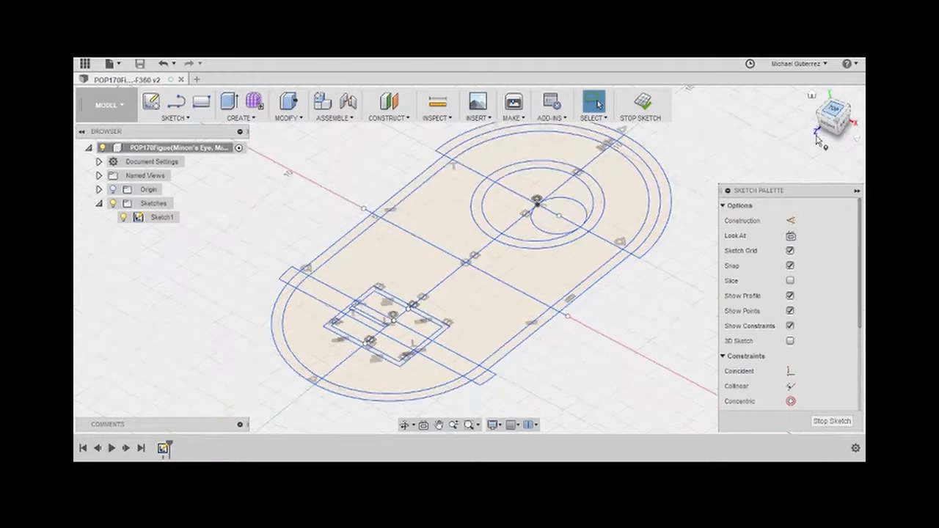
{"action": "mouse_move", "coordinate": [617, 307]}
{"action": "left_mouse_down"}
{"action": "mouse_move", "coordinate": [618, 210]}
{"action": "mouse_move", "coordinate": [639, 164]}
{"action": "left_mouse_up"}
{"action": "key", "text": "Escape"}
{"action": "scroll", "coordinate": [576, 324], "scroll_direction": "up", "scroll_amount": 3}
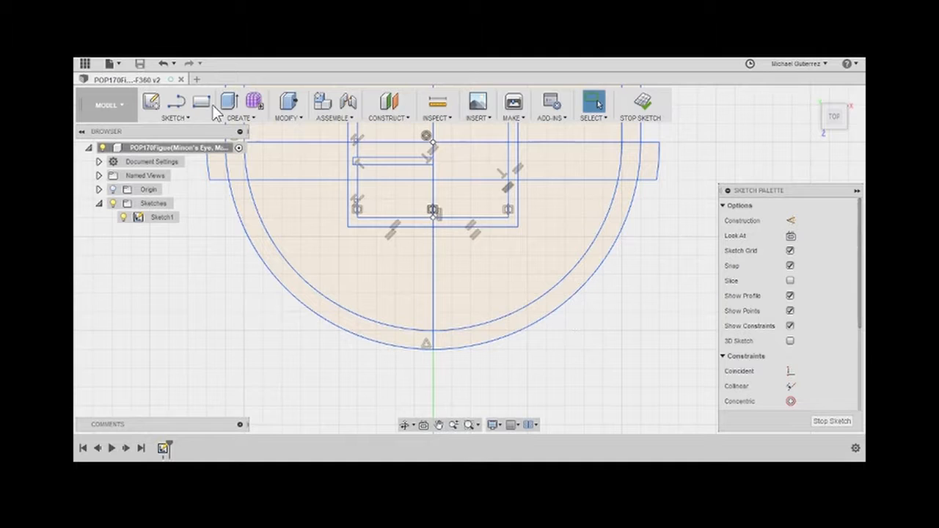
{"action": "left_click", "coordinate": [176, 101]}
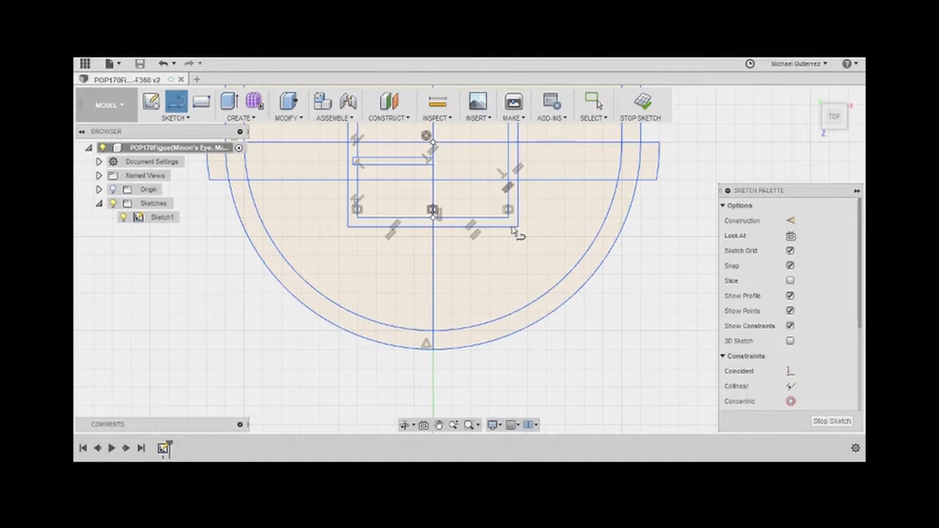
{"action": "left_click", "coordinate": [516, 229]}
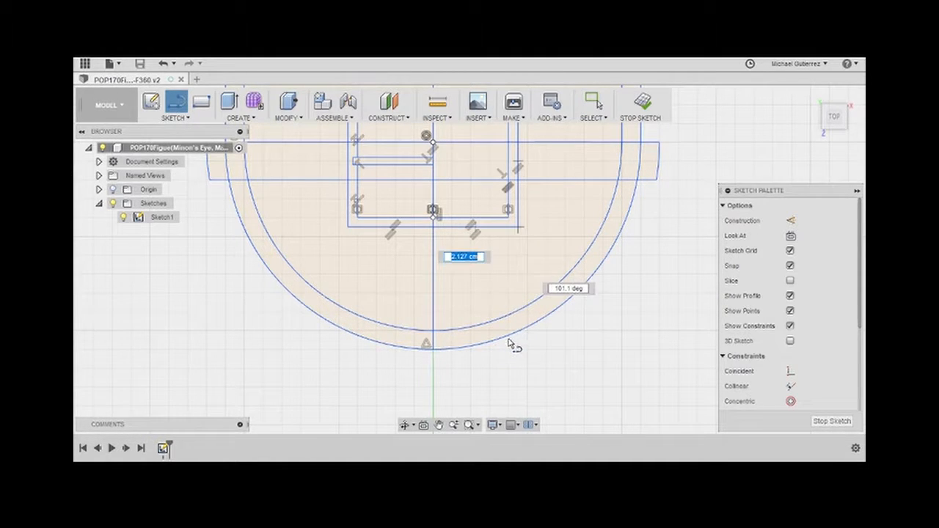
{"action": "scroll", "coordinate": [513, 342], "scroll_direction": "up", "scroll_amount": 5}
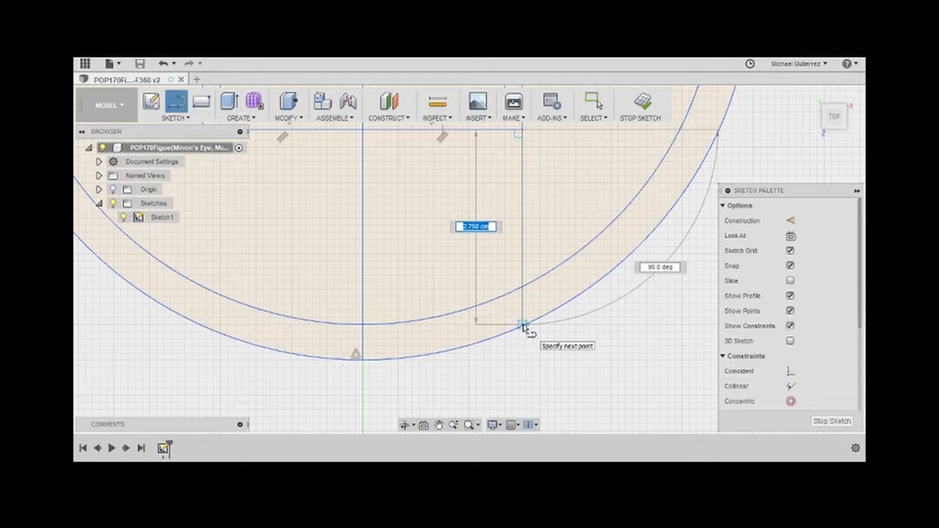
{"action": "left_click", "coordinate": [523, 326]}
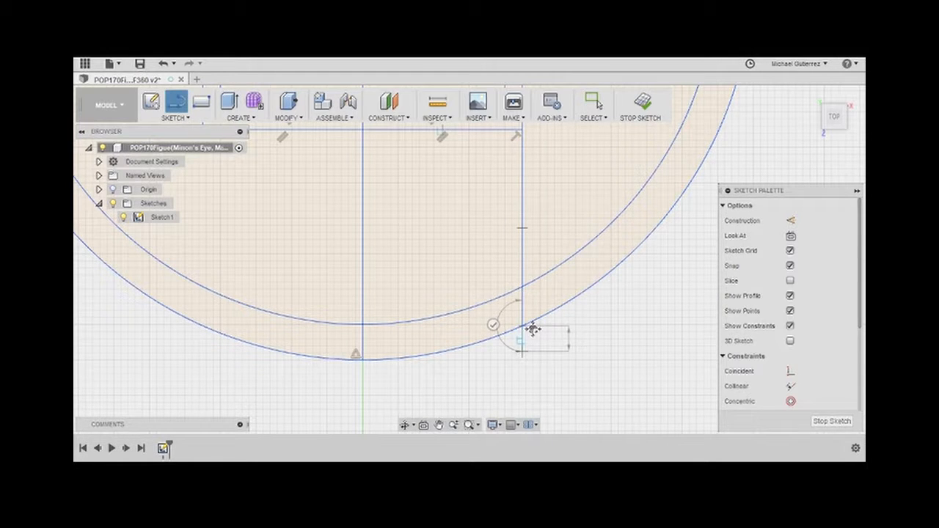
Step: Continue the leg outline below the body with segments 1.5 cm down, 1.5 cm left and 1.5 cm down
{"action": "middle_click_drag", "start_coordinate": [534, 329], "coordinate": [509, 184]}
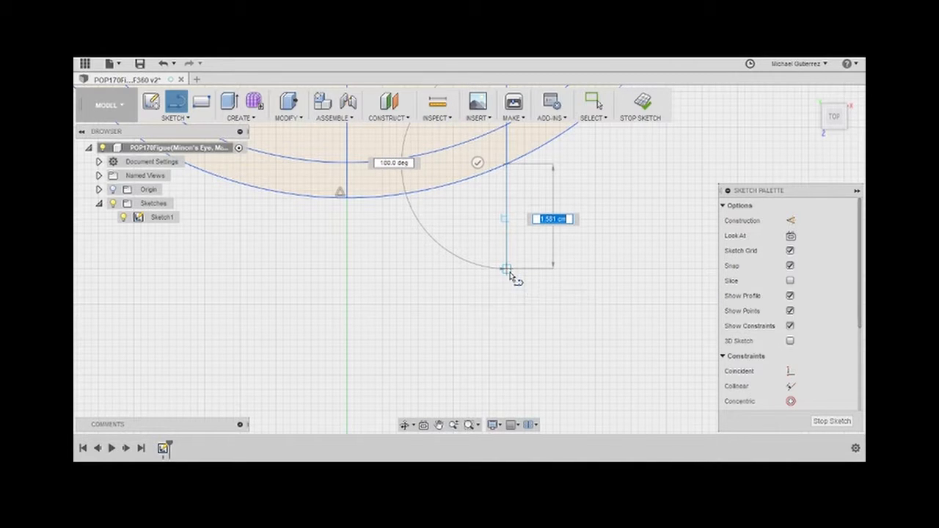
{"action": "type", "text": "1.5"}
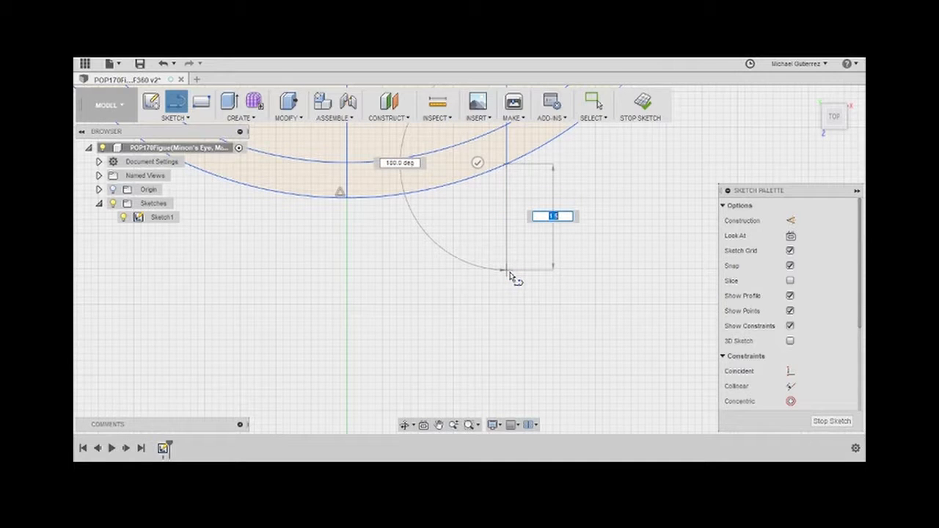
{"action": "key", "text": "Return"}
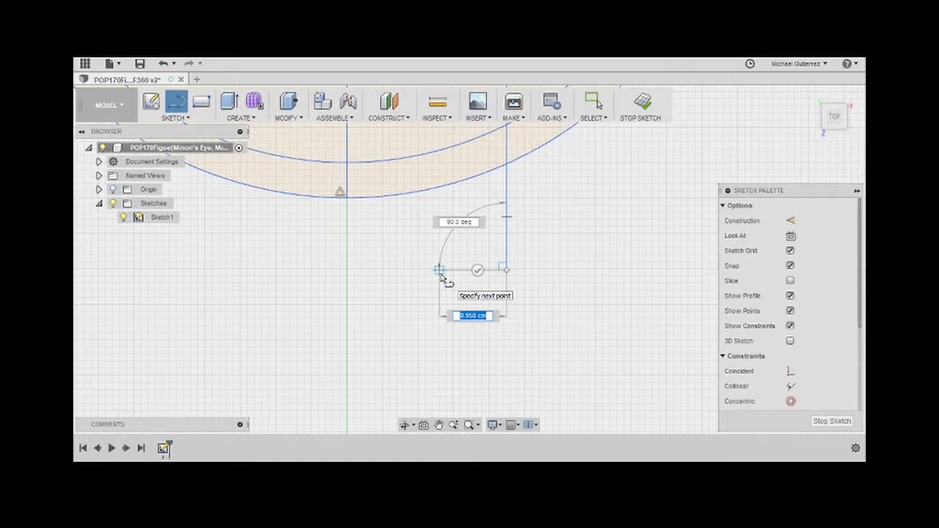
{"action": "type", "text": "1.5"}
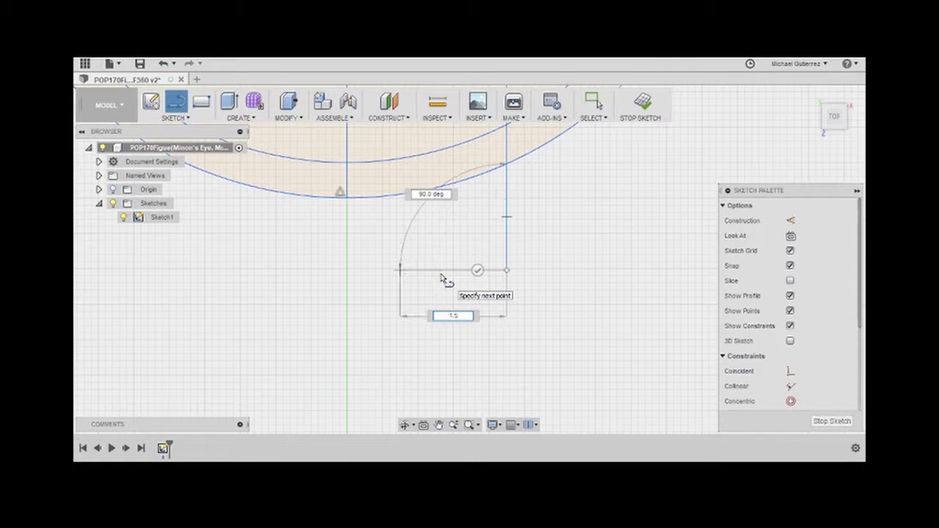
{"action": "key", "text": "Return"}
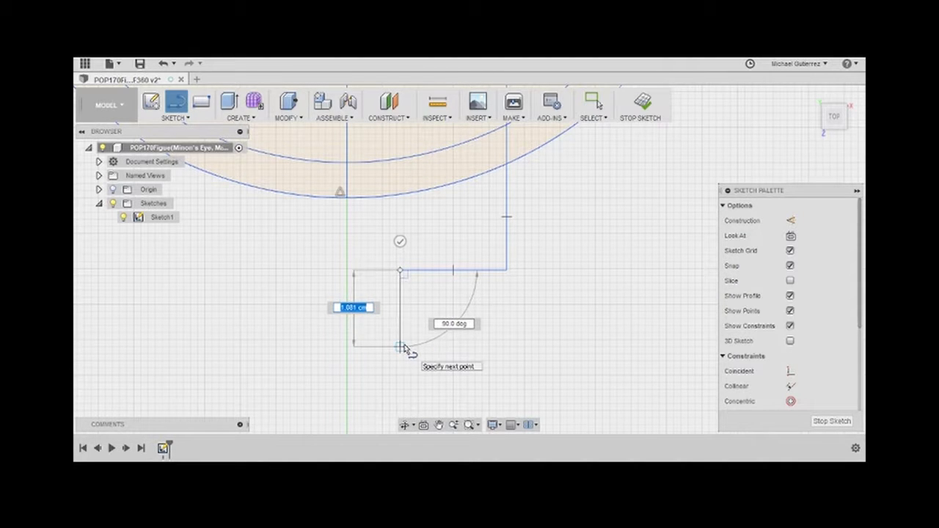
{"action": "type", "text": "1.5"}
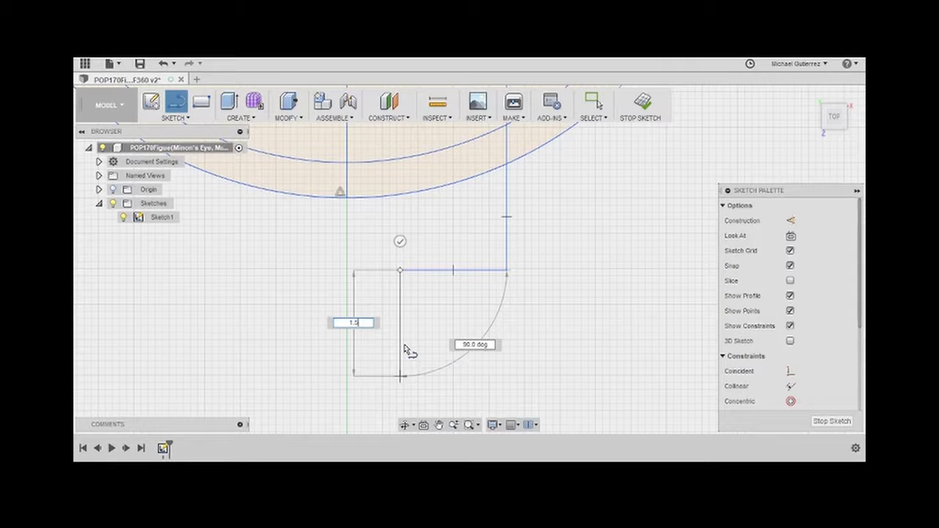
{"action": "key", "text": "Return"}
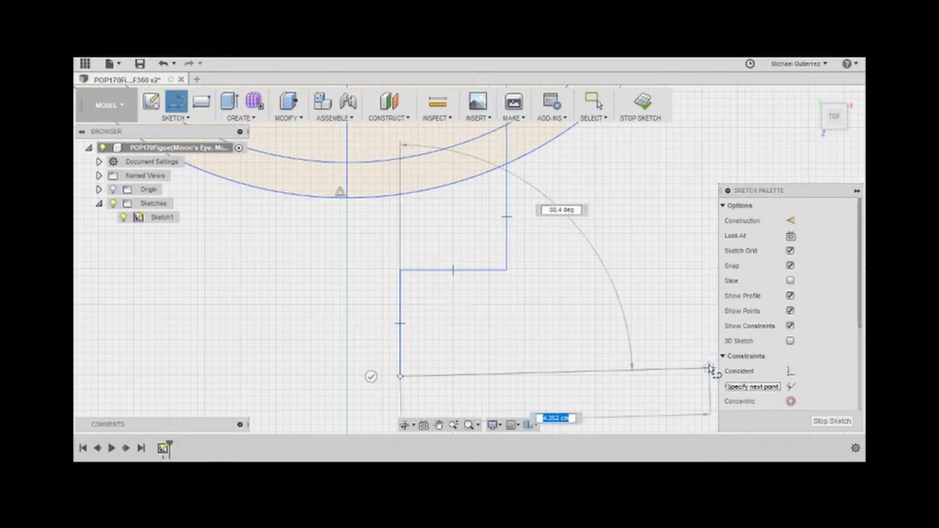
Step: Continue the foot outline with segments 6 cm right, 1.5 cm up and 2.5 cm back left
{"action": "middle_click_drag", "start_coordinate": [702, 360], "coordinate": [602, 327]}
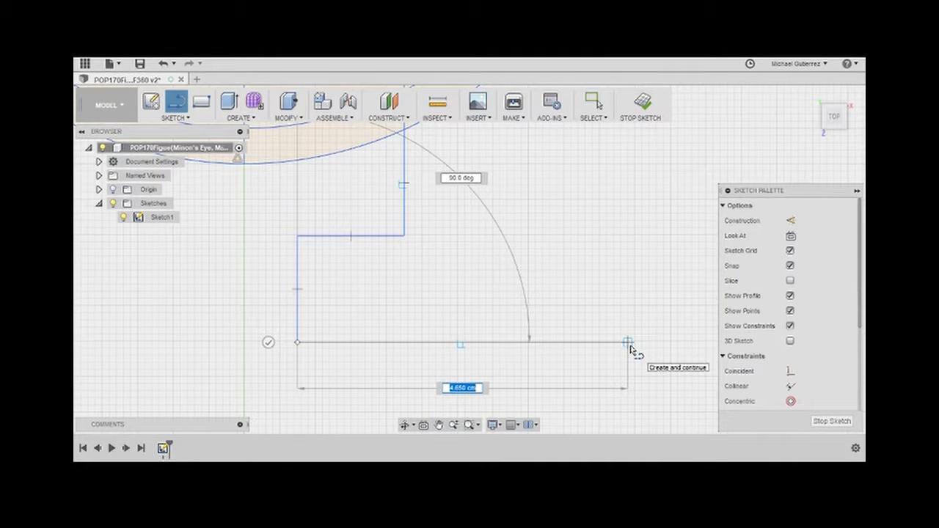
{"action": "type", "text": "6"}
{"action": "key", "text": "Return"}
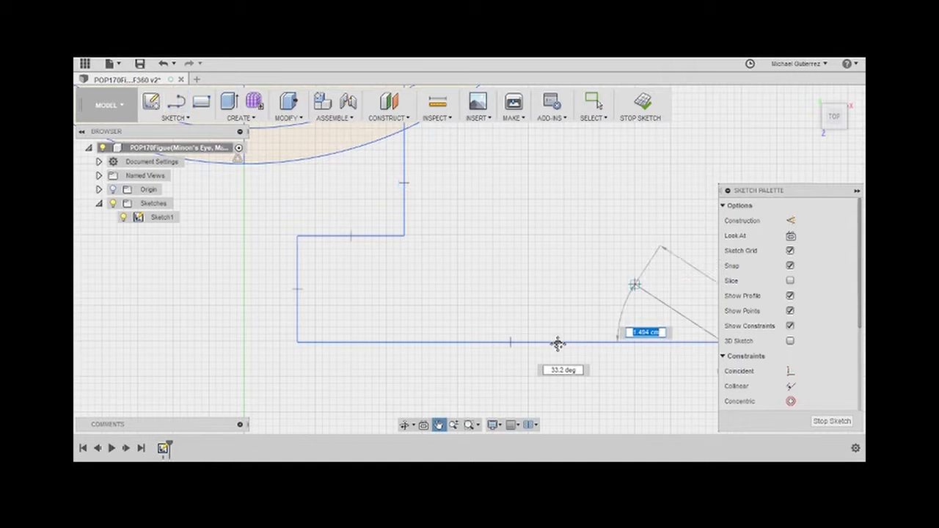
{"action": "mouse_move", "coordinate": [637, 283]}
{"action": "middle_mouse_down"}
{"action": "mouse_move", "coordinate": [554, 345]}
{"action": "mouse_move", "coordinate": [566, 325]}
{"action": "middle_mouse_up"}
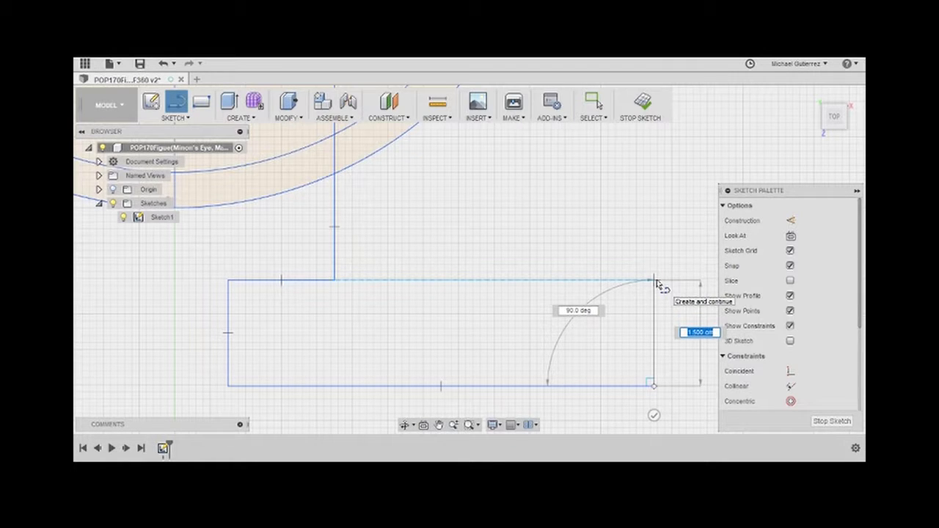
{"action": "left_click", "coordinate": [655, 281]}
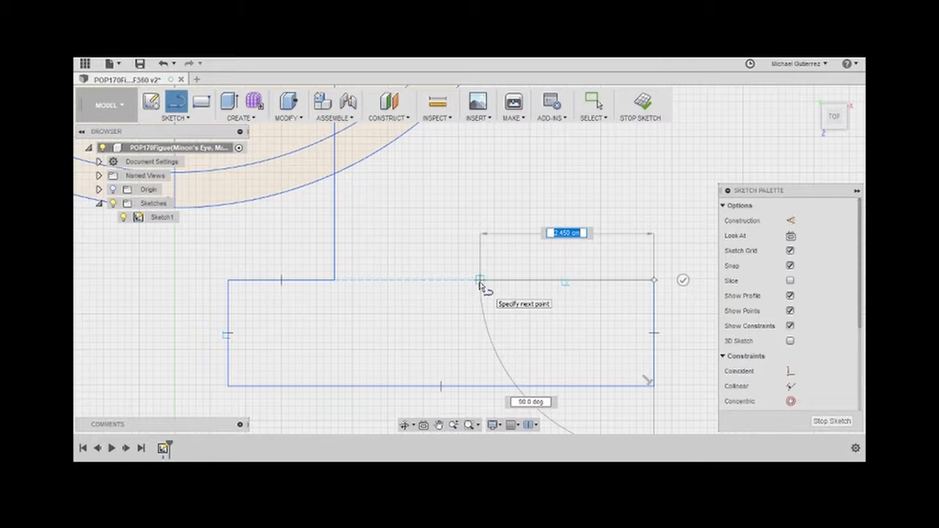
{"action": "type", "text": "2.5"}
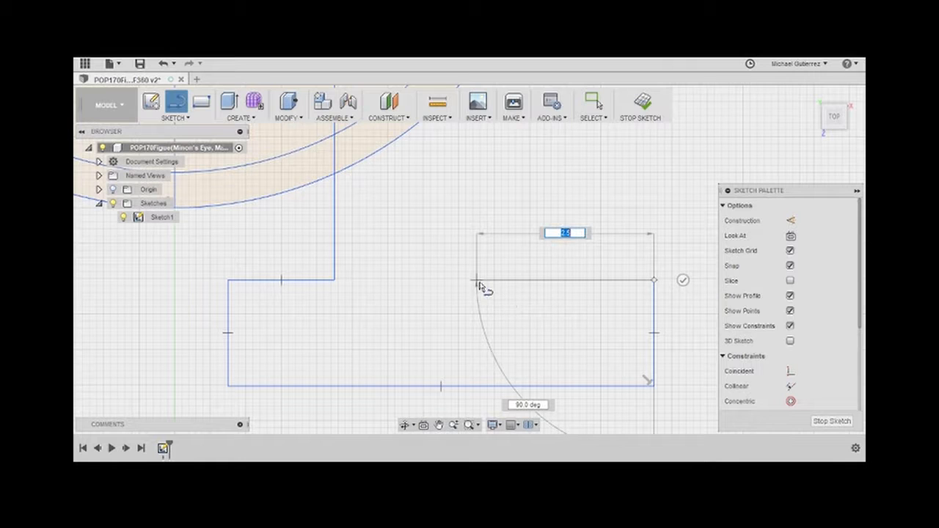
{"action": "key", "text": "Return"}
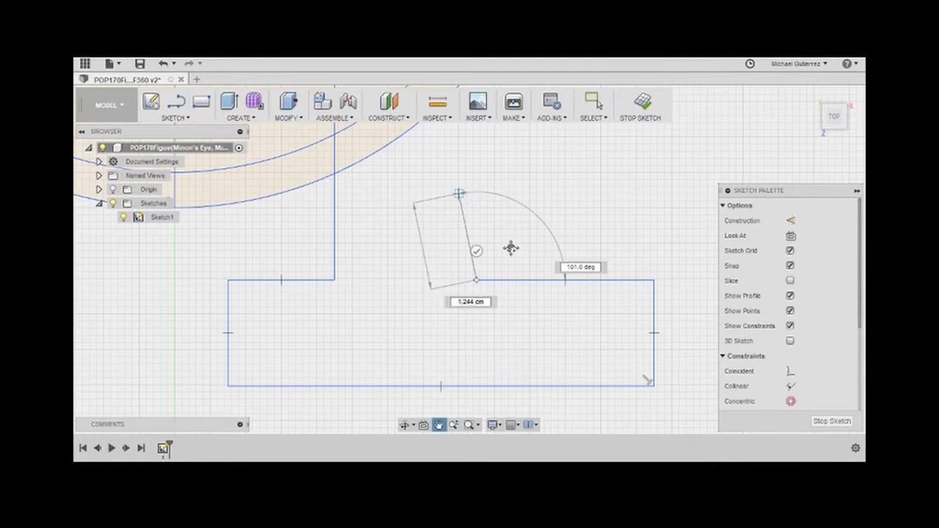
Step: Finish the leg's right side with a vertical line about 3.03 cm long from the foot up to the body's outer arc
{"action": "middle_click_drag", "start_coordinate": [458, 194], "coordinate": [508, 251]}
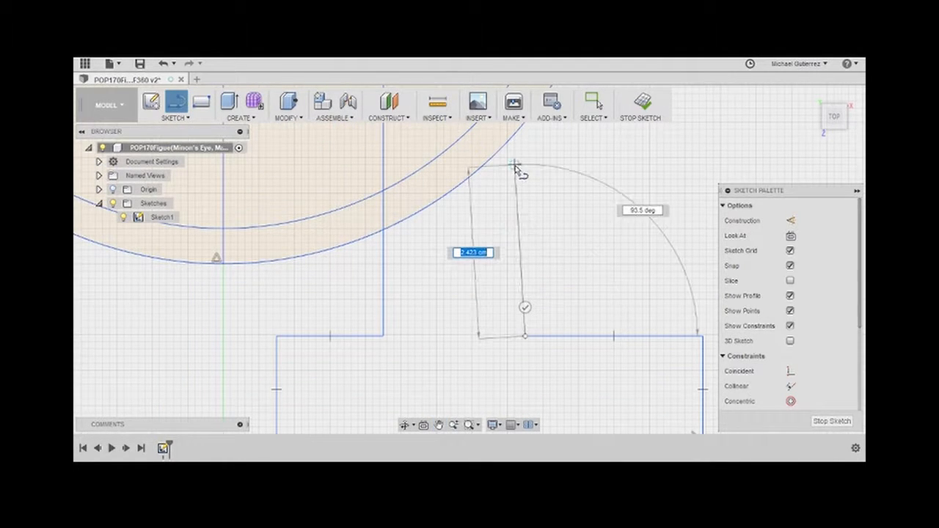
{"action": "middle_click_drag", "start_coordinate": [518, 178], "coordinate": [509, 207]}
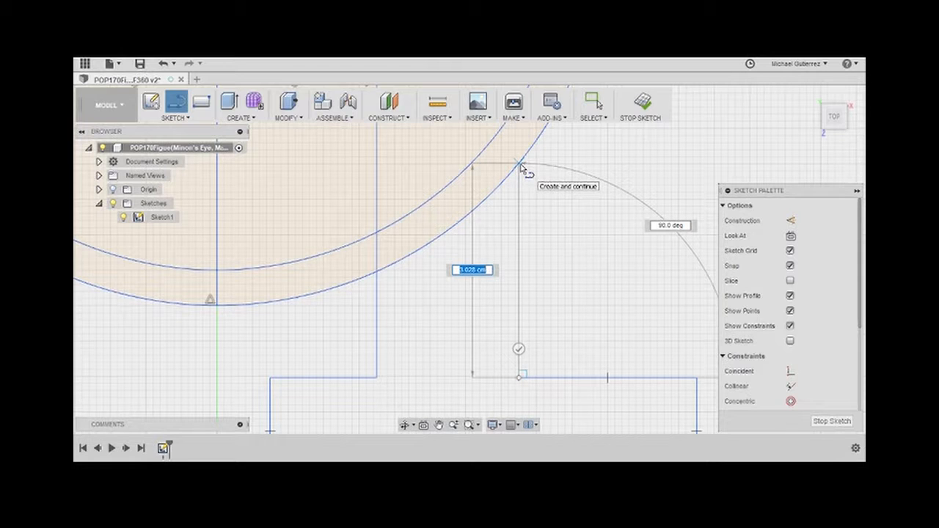
{"action": "double_click", "coordinate": [522, 167]}
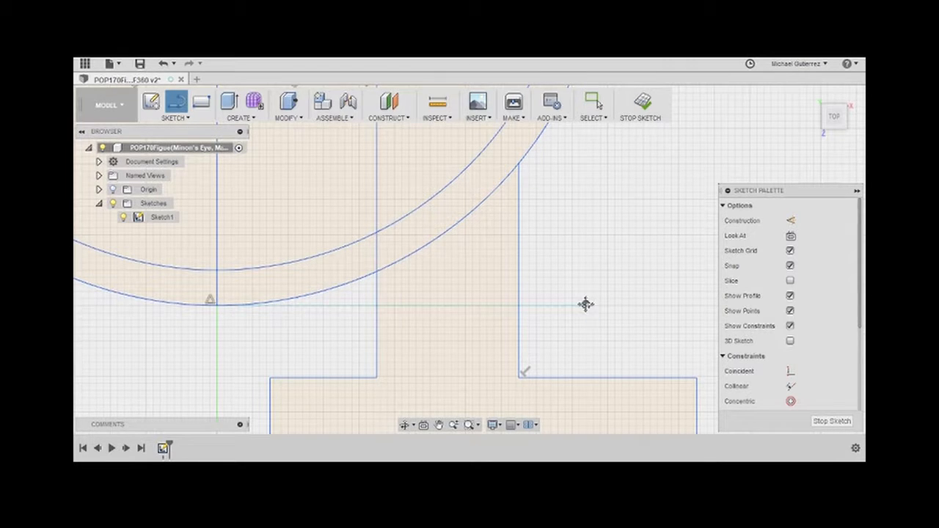
Step: Draw a 2 cm horizontal line between the leg's two lower corners to separate the leg from the foot
{"action": "middle_click_drag", "start_coordinate": [584, 302], "coordinate": [585, 233]}
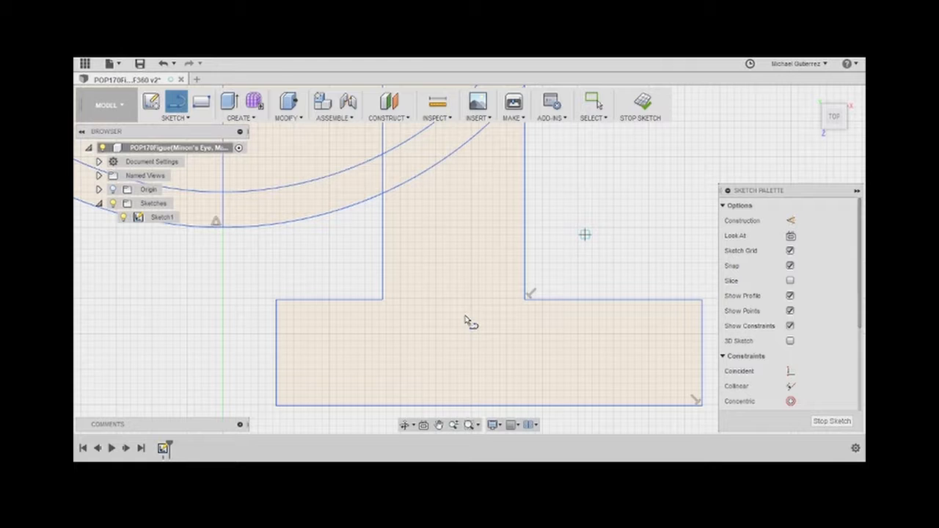
{"action": "left_click", "coordinate": [383, 300]}
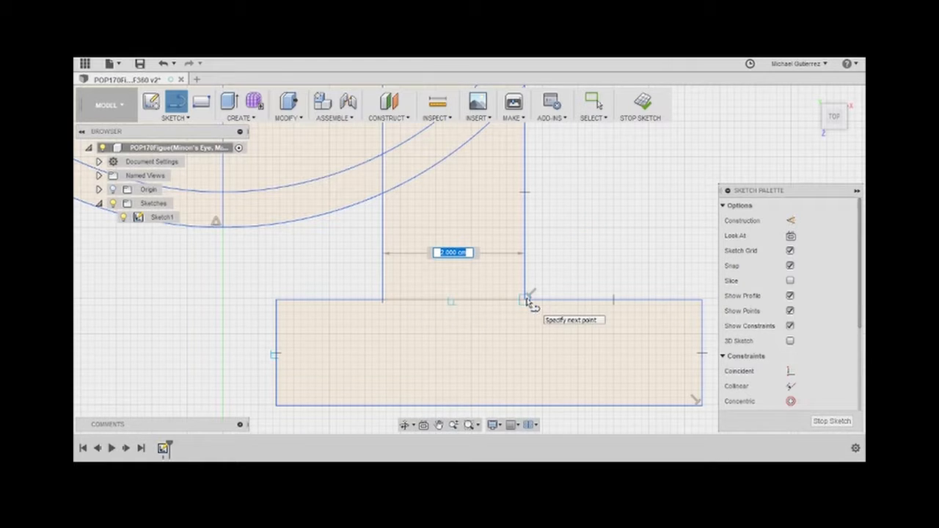
{"action": "left_click", "coordinate": [525, 300]}
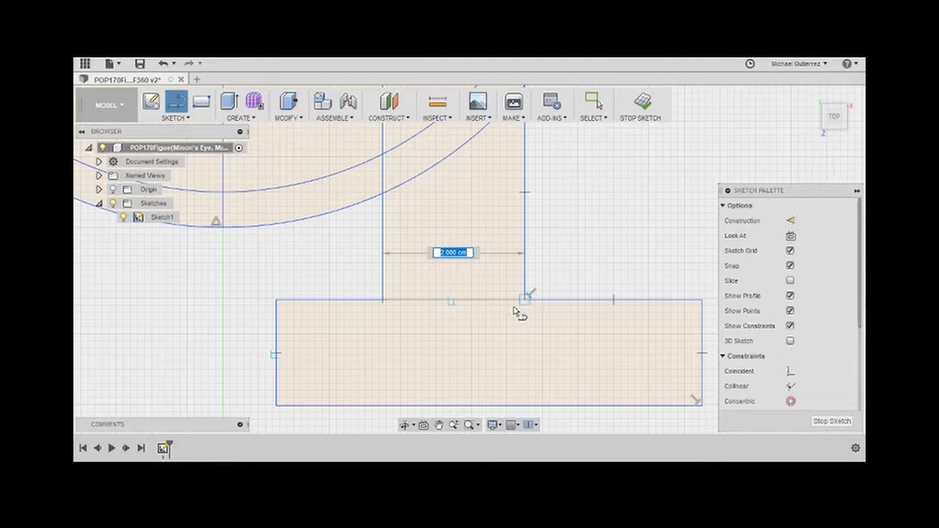
Step: Draw a vertical centre line about 2.07 cm long from the midpoint of the leg's bottom edge up to the body's outer arc
{"action": "left_click", "coordinate": [453, 300]}
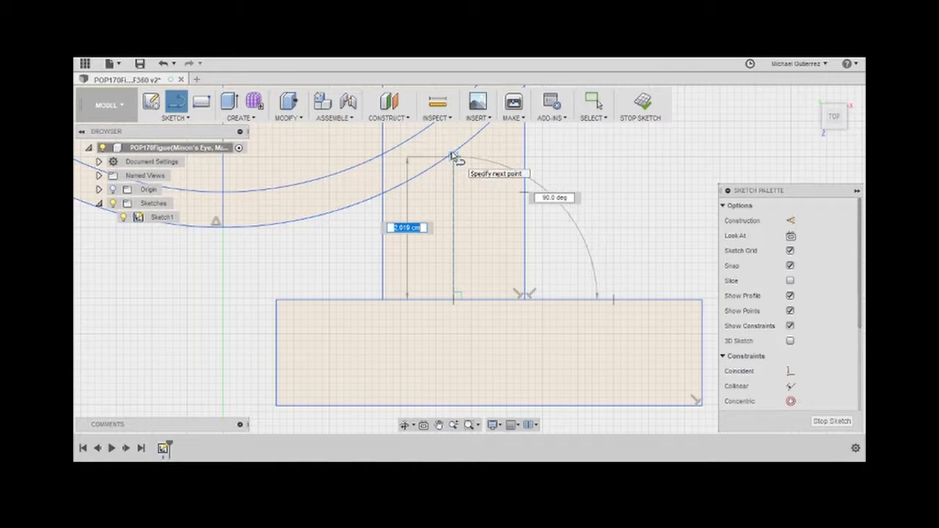
{"action": "scroll", "coordinate": [453, 156], "scroll_direction": "up", "scroll_amount": 5}
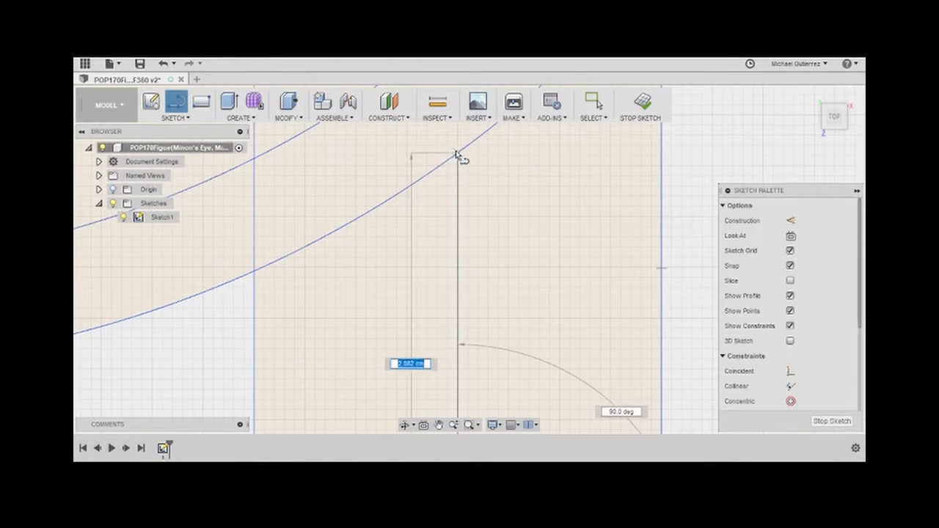
{"action": "left_click", "coordinate": [457, 156]}
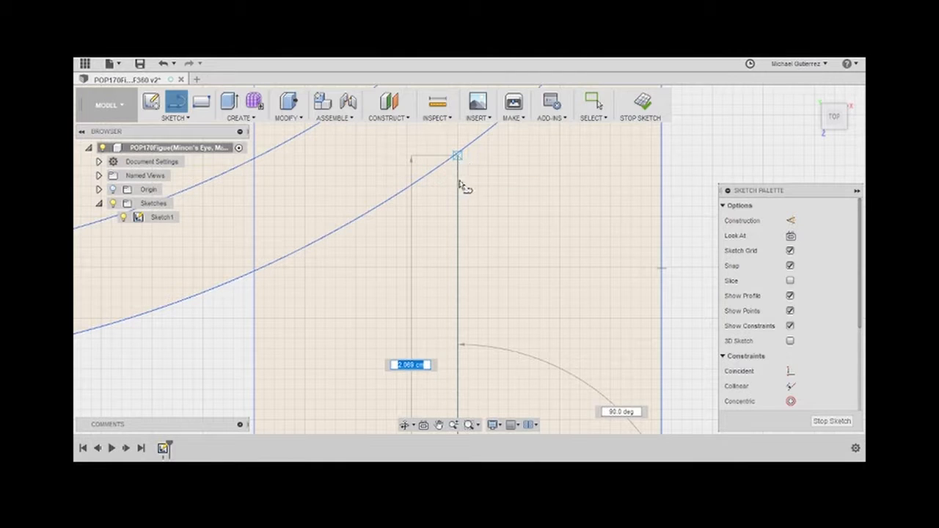
{"action": "scroll", "coordinate": [516, 262], "scroll_direction": "down", "scroll_amount": 5}
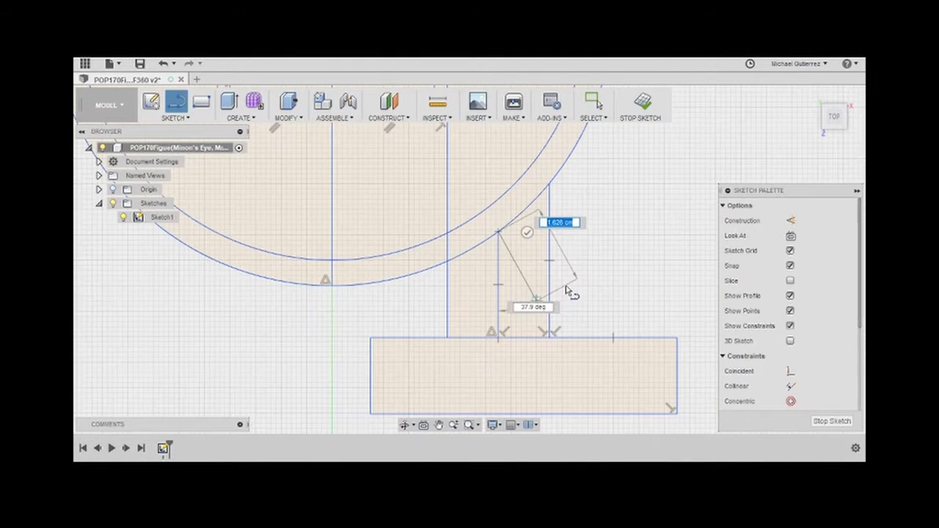
{"action": "mouse_move", "coordinate": [583, 284]}
{"action": "middle_mouse_down"}
{"action": "mouse_move", "coordinate": [550, 289]}
{"action": "mouse_move", "coordinate": [546, 269]}
{"action": "middle_mouse_up"}
{"action": "key", "text": "Escape"}
Step: Draw a 0.25 cm horizontal line outward from the right leg edge's midpoint and join its end to the edge's top point
{"action": "key", "text": "l"}
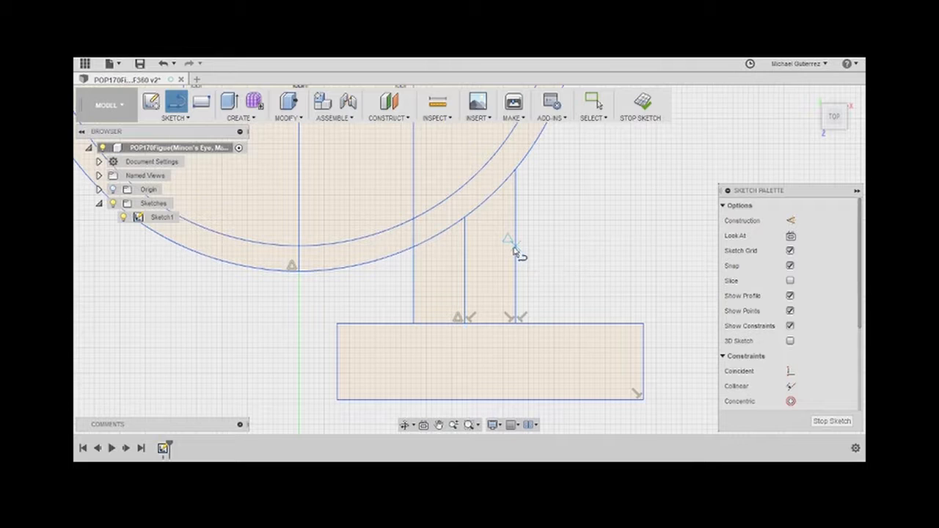
{"action": "left_click", "coordinate": [517, 246]}
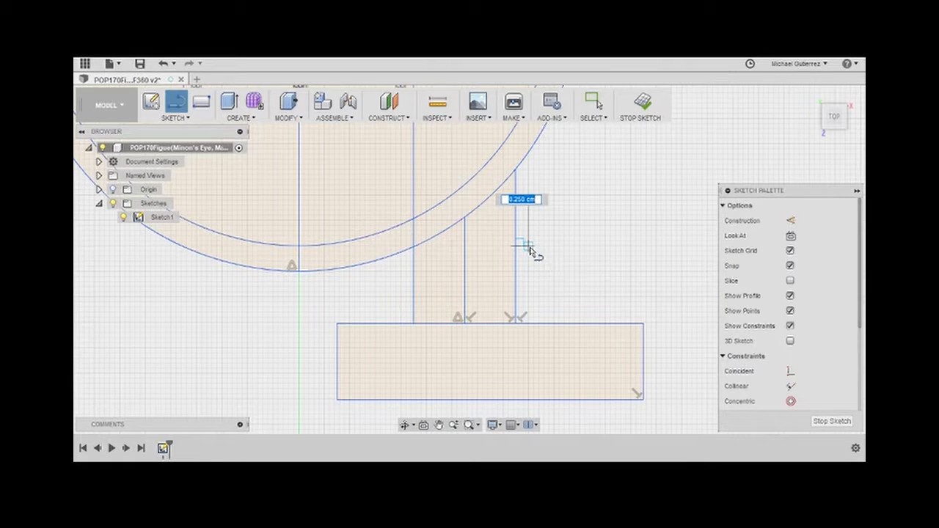
{"action": "double_click", "coordinate": [529, 248]}
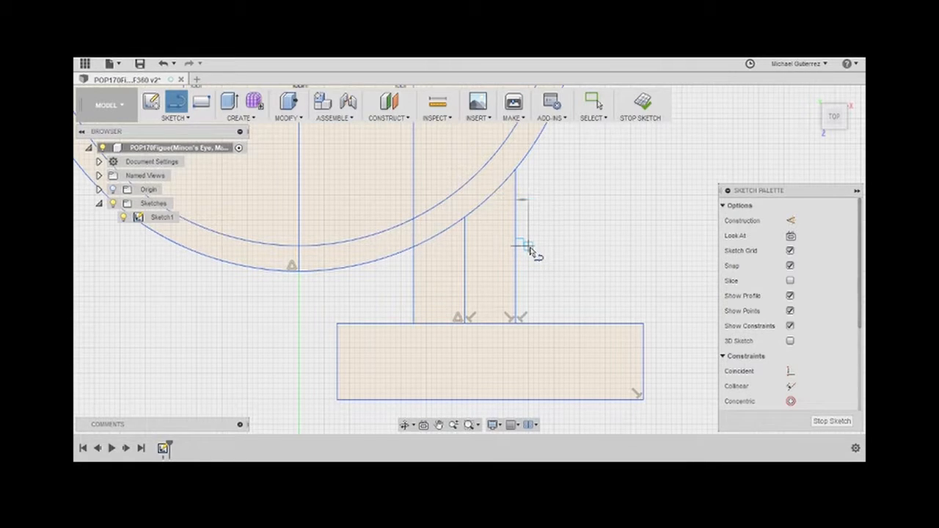
{"action": "double_click", "coordinate": [516, 170]}
{"action": "middle_click_drag", "start_coordinate": [482, 310], "coordinate": [498, 273]}
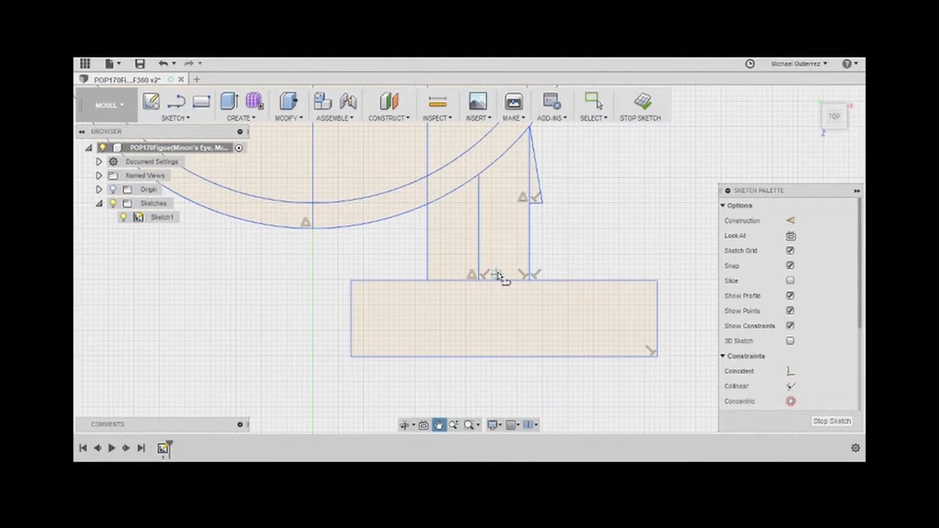
{"action": "middle_click_drag", "start_coordinate": [487, 306], "coordinate": [479, 341]}
{"action": "key", "text": "Escape"}
Step: Draw a fit point spline around the foot from the leg's lower left corner through the rectangle's four corners to the leg's lower right corner
{"action": "left_click", "coordinate": [480, 342]}
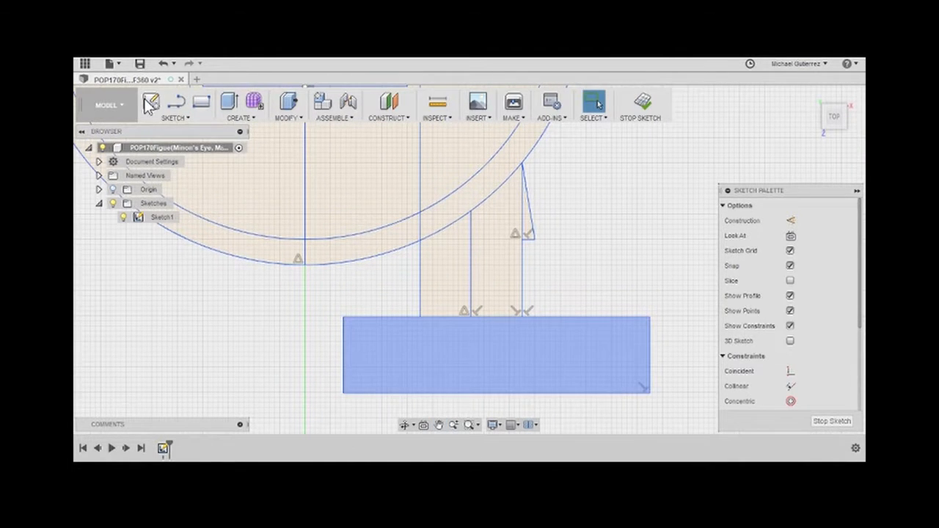
{"action": "left_click", "coordinate": [179, 118]}
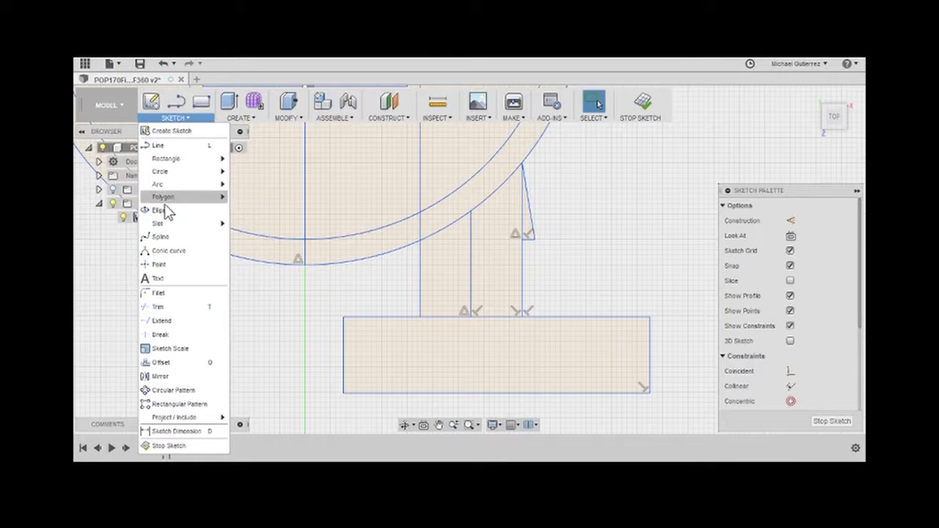
{"action": "left_click", "coordinate": [160, 240]}
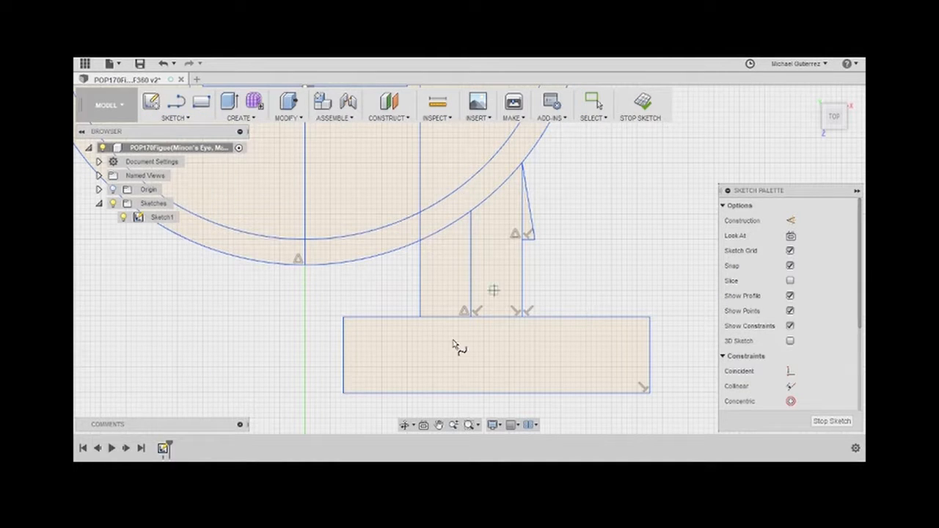
{"action": "left_click", "coordinate": [420, 318]}
{"action": "left_click", "coordinate": [343, 318]}
{"action": "left_click", "coordinate": [343, 393]}
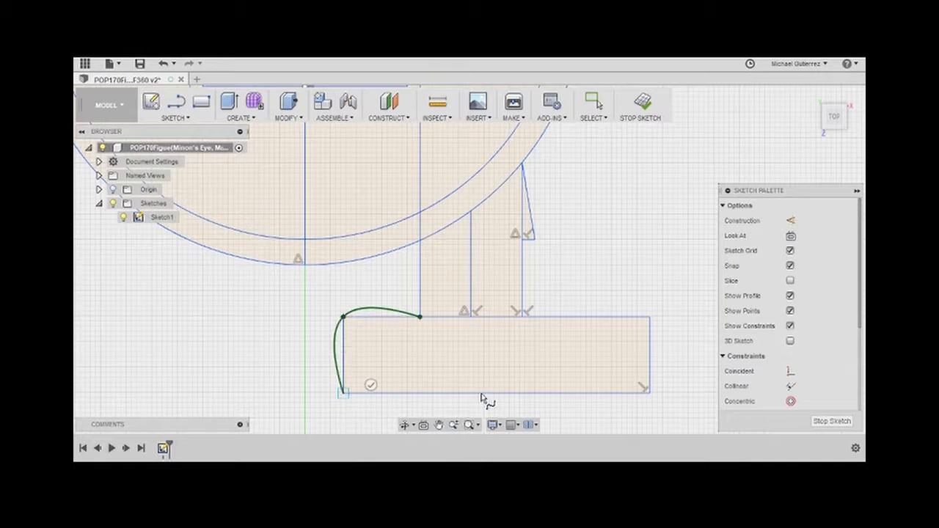
{"action": "left_click", "coordinate": [648, 395]}
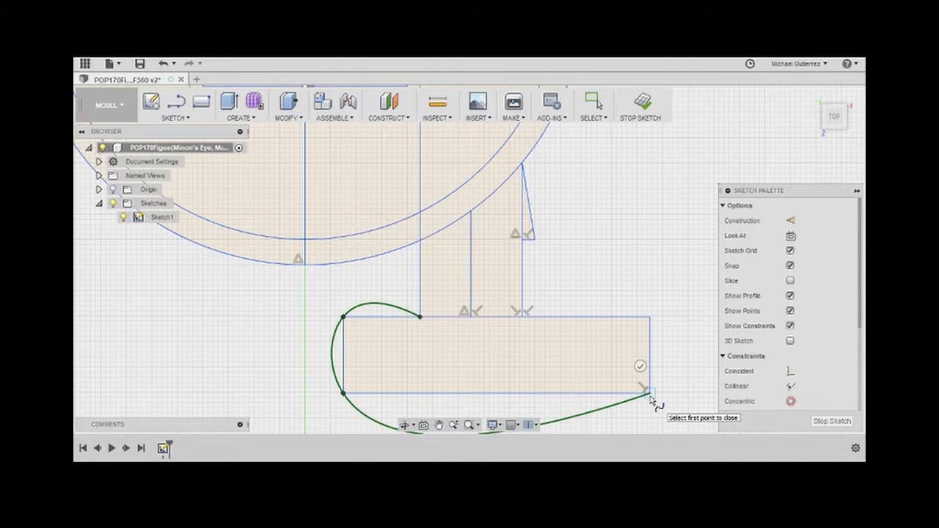
{"action": "left_click", "coordinate": [648, 318]}
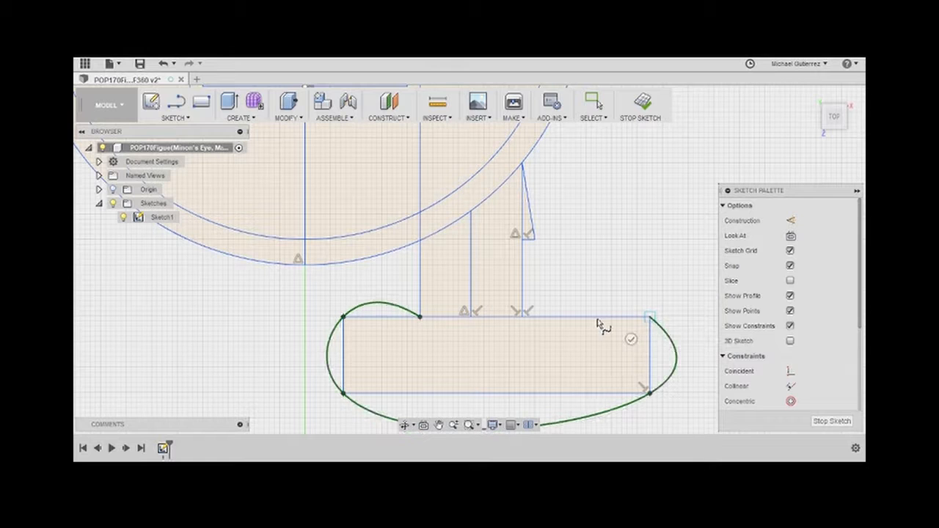
{"action": "left_click", "coordinate": [525, 317]}
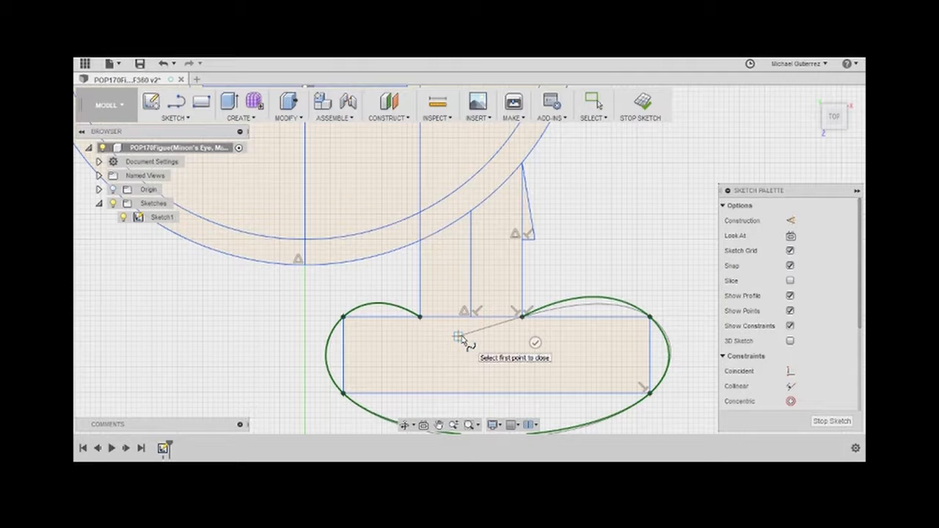
{"action": "key", "text": "Return"}
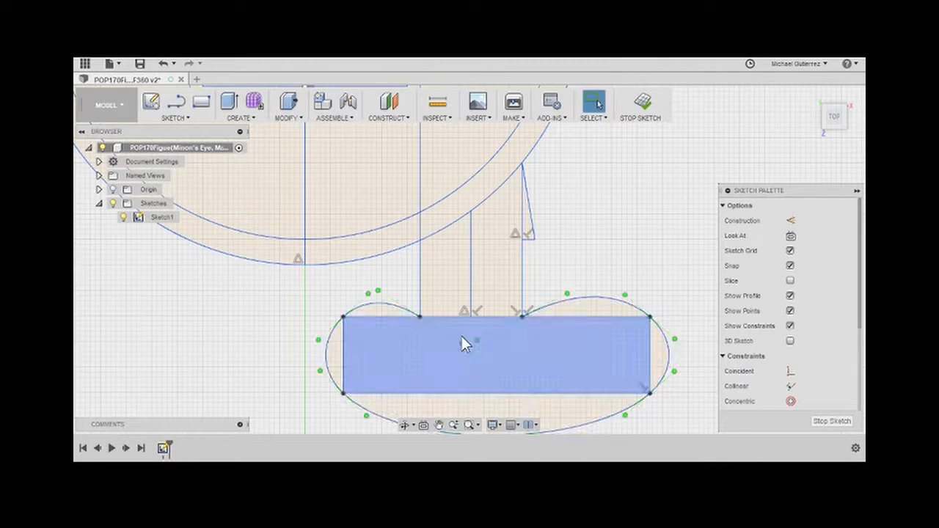
Step: Delete the foot rectangle's straight sides and the top segments on both sides of the leg, keeping the spline and the leg's bottom edge
{"action": "middle_click_drag", "start_coordinate": [540, 338], "coordinate": [523, 265]}
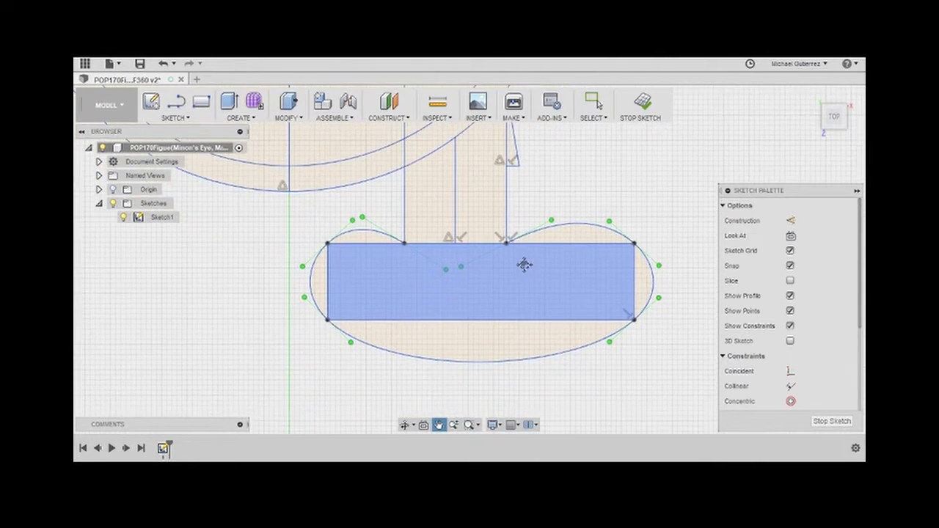
{"action": "left_click", "coordinate": [577, 247]}
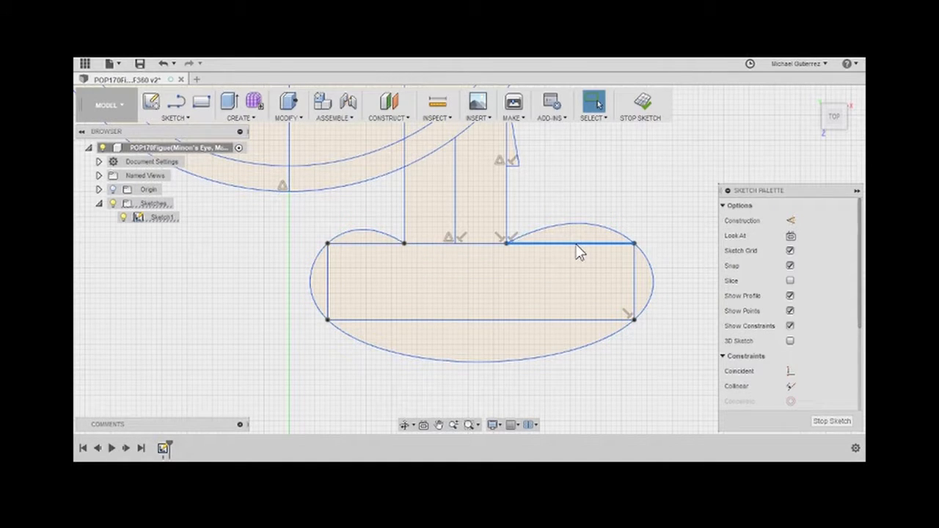
{"action": "key", "text": "Delete"}
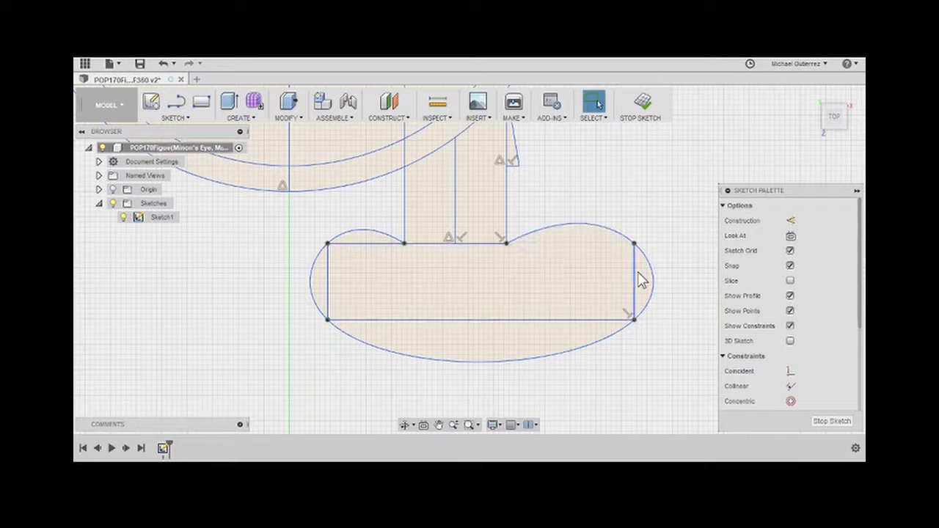
{"action": "left_click", "coordinate": [636, 279]}
{"action": "key", "text": "Delete"}
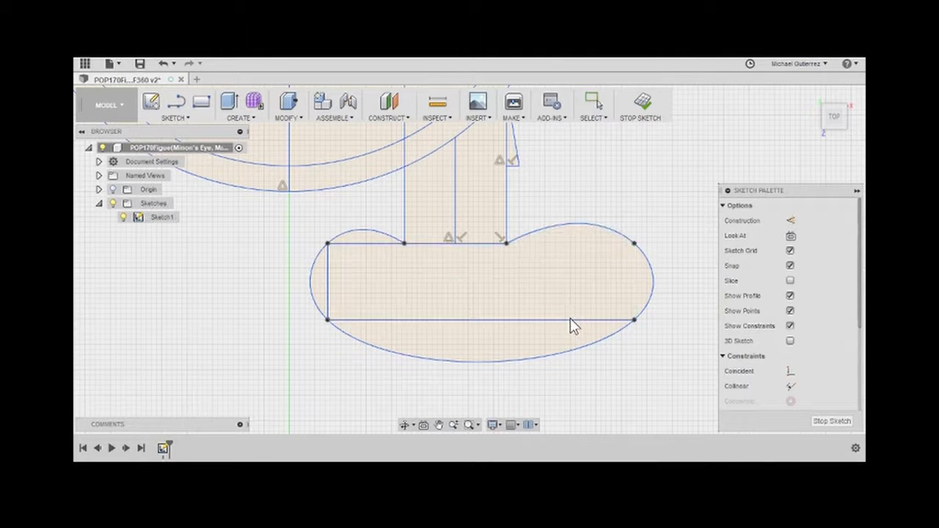
{"action": "left_click", "coordinate": [570, 320]}
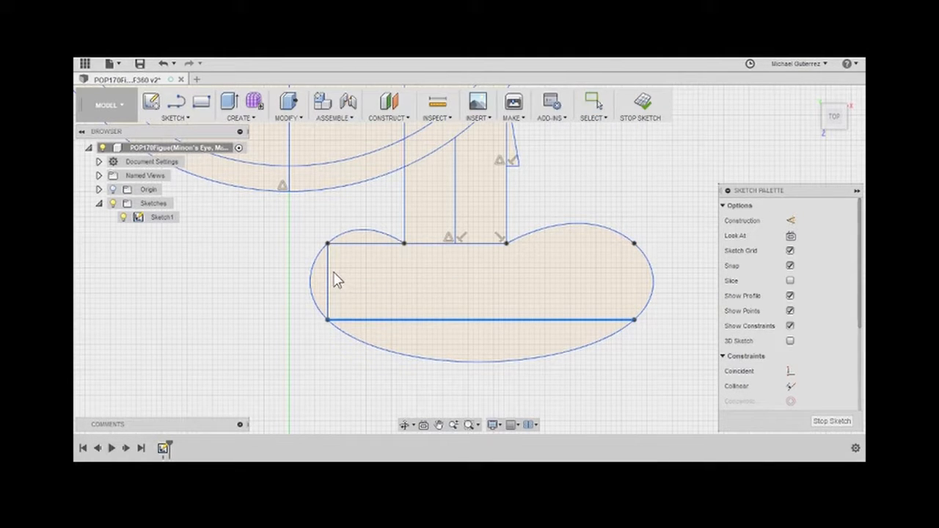
{"action": "key", "text": "Delete"}
{"action": "left_click", "coordinate": [327, 268]}
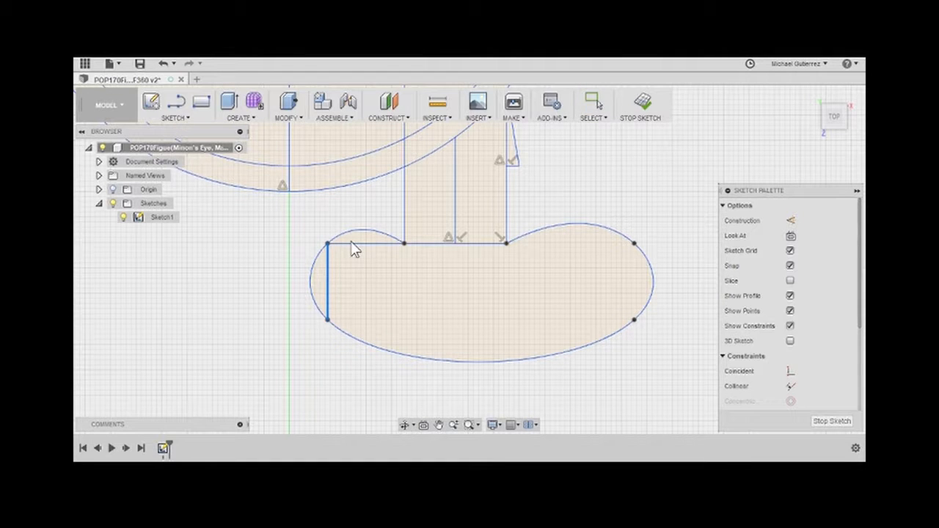
{"action": "key", "text": "Delete"}
{"action": "left_click", "coordinate": [353, 244]}
{"action": "key", "text": "Delete"}
Step: Trim the leg's left edge above the body's outer arc and the right edge section beside the slanted line
{"action": "middle_click_drag", "start_coordinate": [542, 258], "coordinate": [541, 337]}
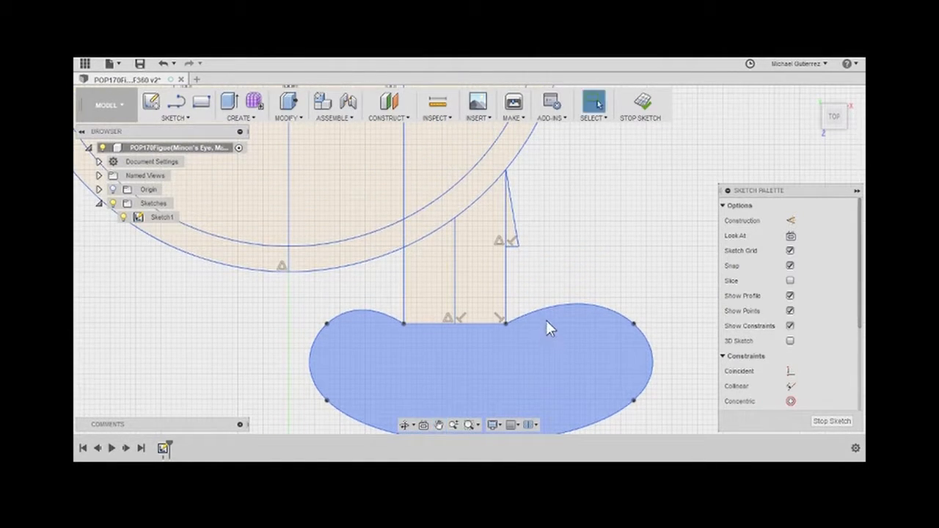
{"action": "key", "text": "t"}
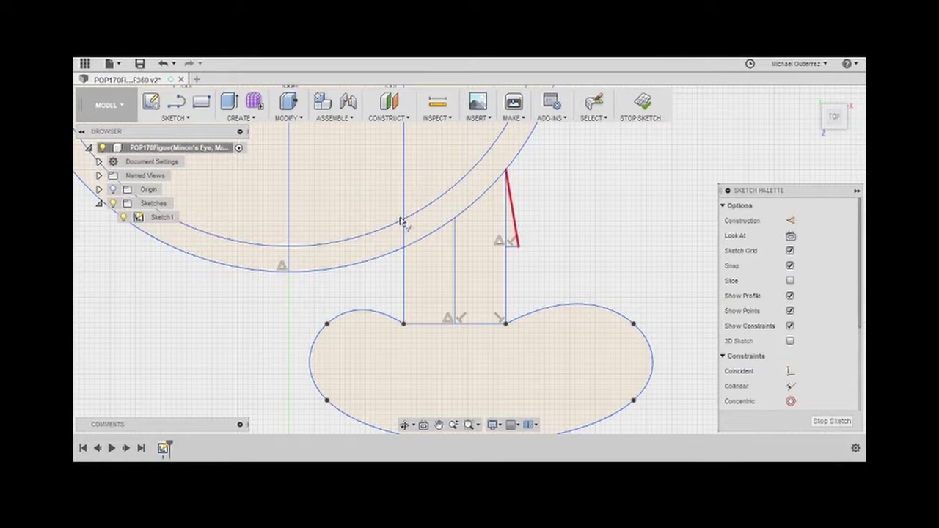
{"action": "left_click", "coordinate": [405, 233]}
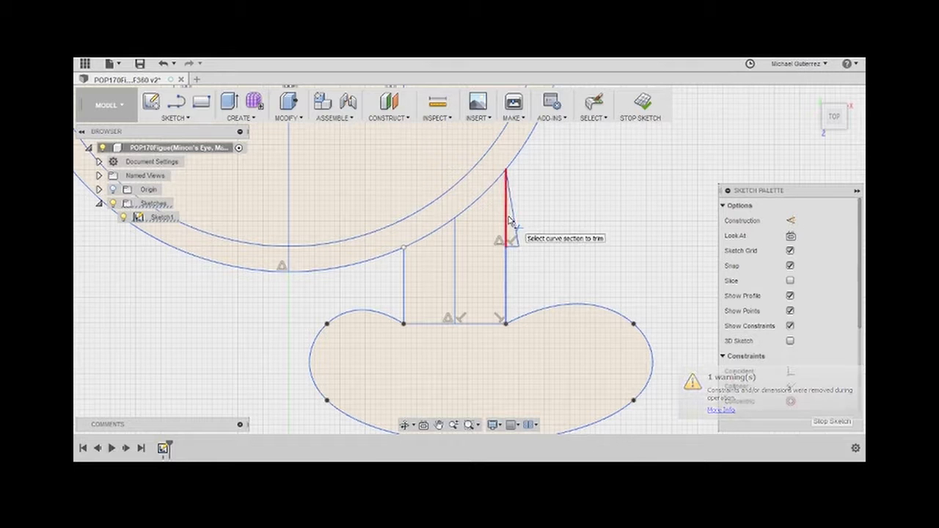
{"action": "scroll", "coordinate": [608, 230], "scroll_direction": "down", "scroll_amount": 5}
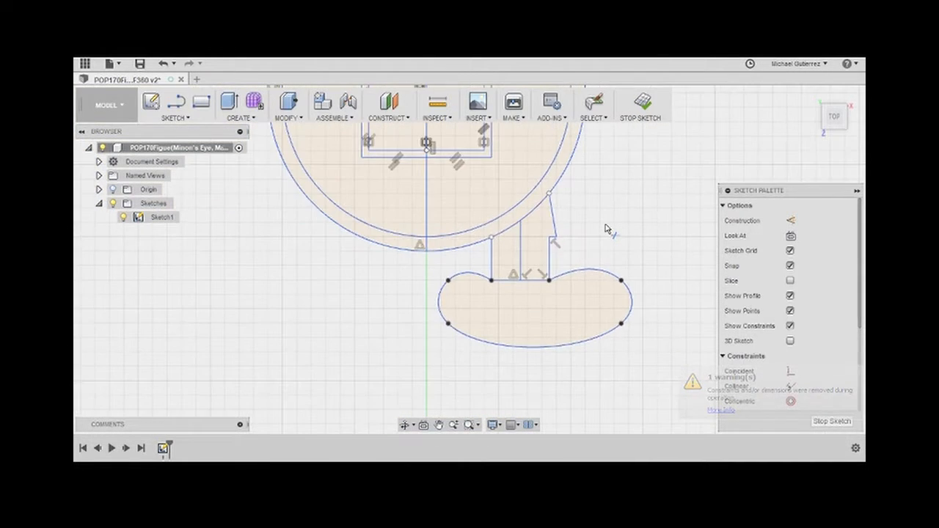
{"action": "middle_click_drag", "start_coordinate": [597, 233], "coordinate": [565, 273]}
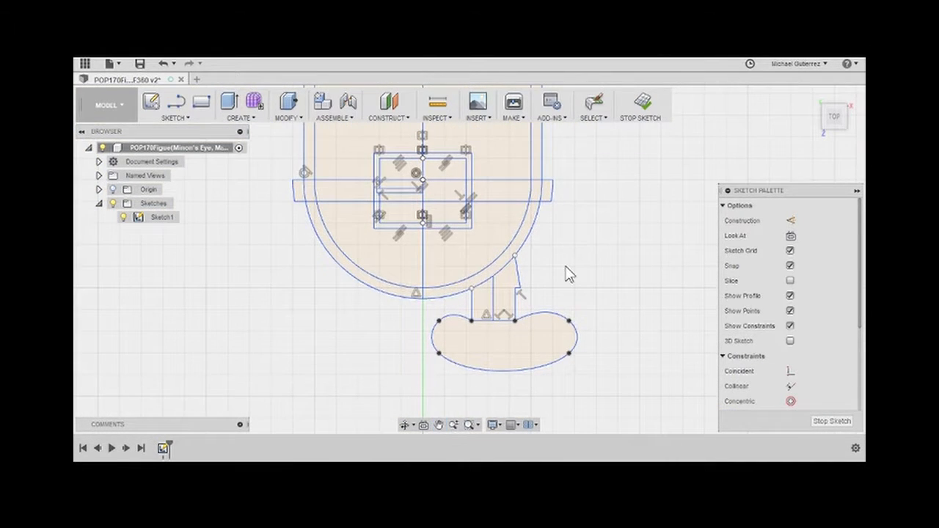
{"action": "key", "text": "Escape"}
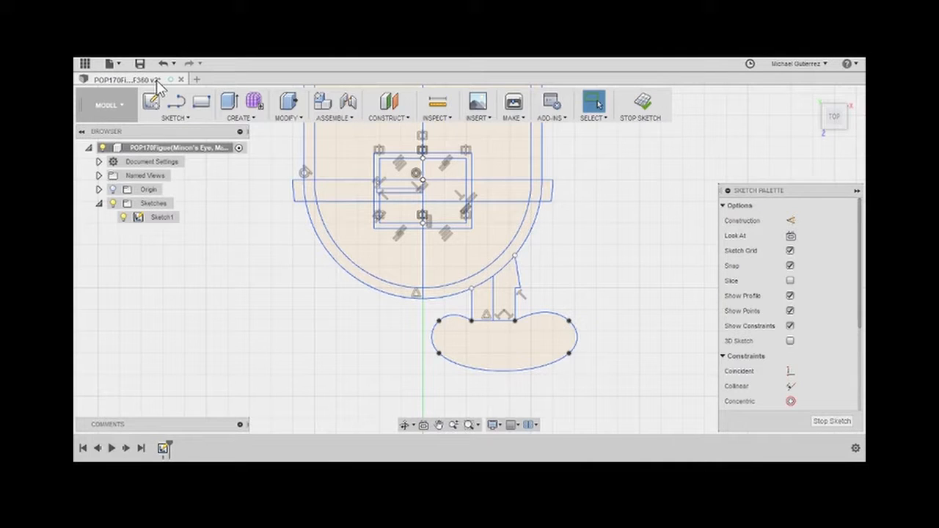
Step: Save a new version of the design with the description "User Saved"
{"action": "left_click", "coordinate": [140, 63]}
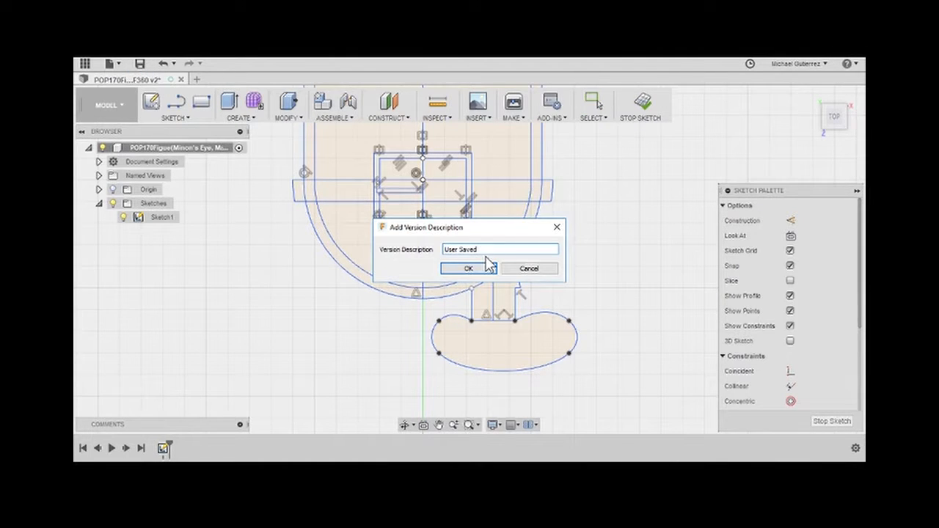
{"action": "left_click", "coordinate": [485, 269]}
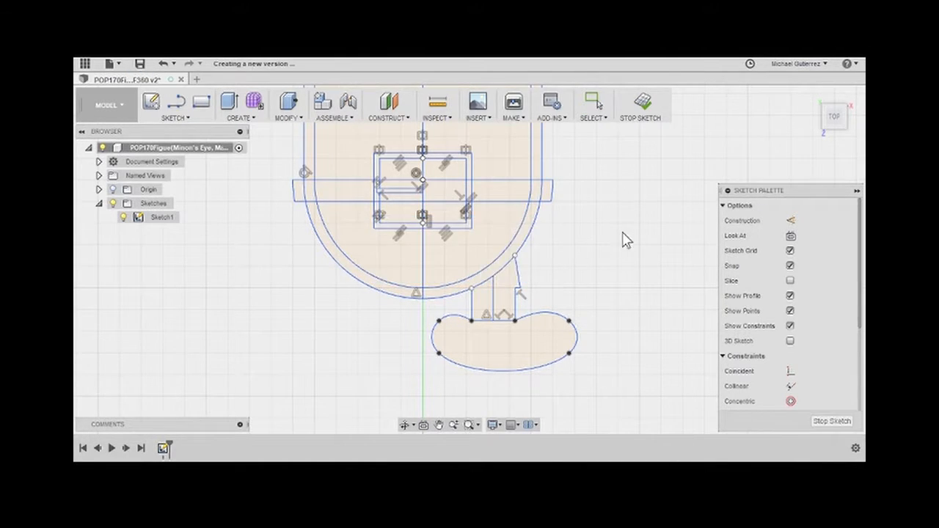
{"action": "middle_click_drag", "start_coordinate": [612, 186], "coordinate": [619, 228]}
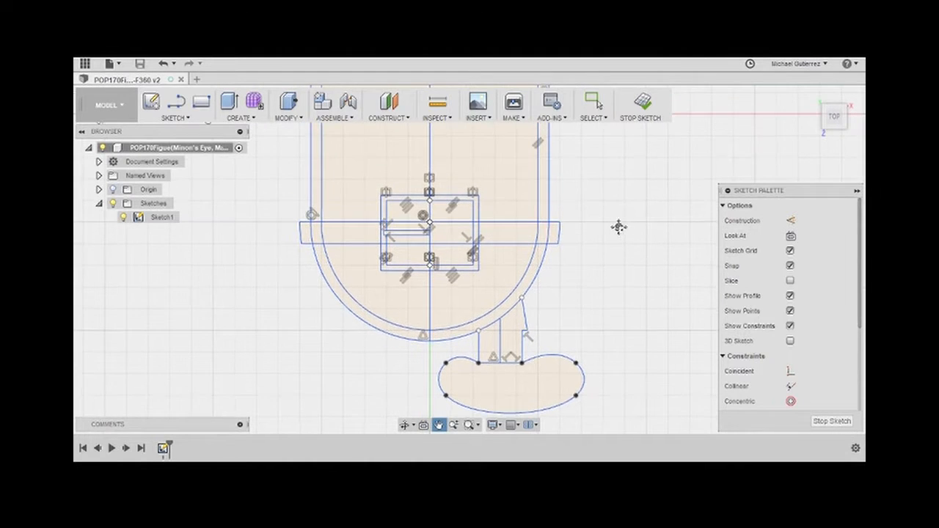
{"action": "left_click", "coordinate": [496, 292]}
{"action": "left_click", "coordinate": [560, 290]}
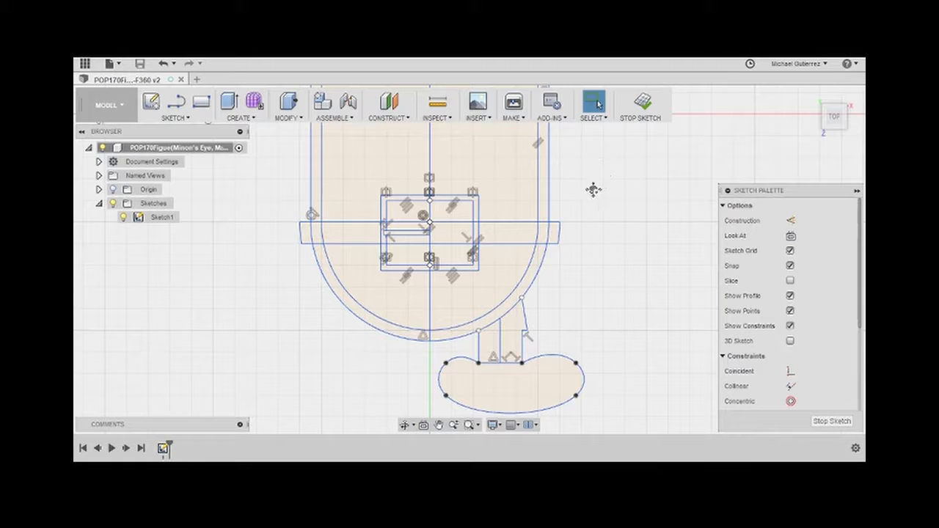
Step: Trim both ends of the horizontal line through the origin where they extend past the body's outer sides
{"action": "middle_click_drag", "start_coordinate": [592, 188], "coordinate": [564, 250]}
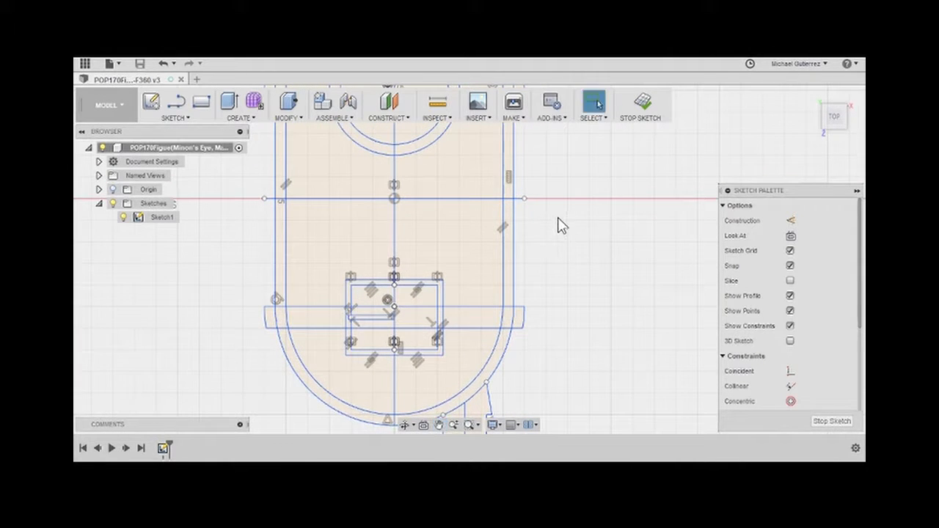
{"action": "scroll", "coordinate": [558, 223], "scroll_direction": "up", "scroll_amount": 1}
{"action": "scroll", "coordinate": [549, 199], "scroll_direction": "up", "scroll_amount": 1}
{"action": "scroll", "coordinate": [538, 176], "scroll_direction": "up", "scroll_amount": 1}
{"action": "middle_click_drag", "start_coordinate": [540, 179], "coordinate": [572, 462]}
{"action": "scroll", "coordinate": [564, 243], "scroll_direction": "down", "scroll_amount": 2}
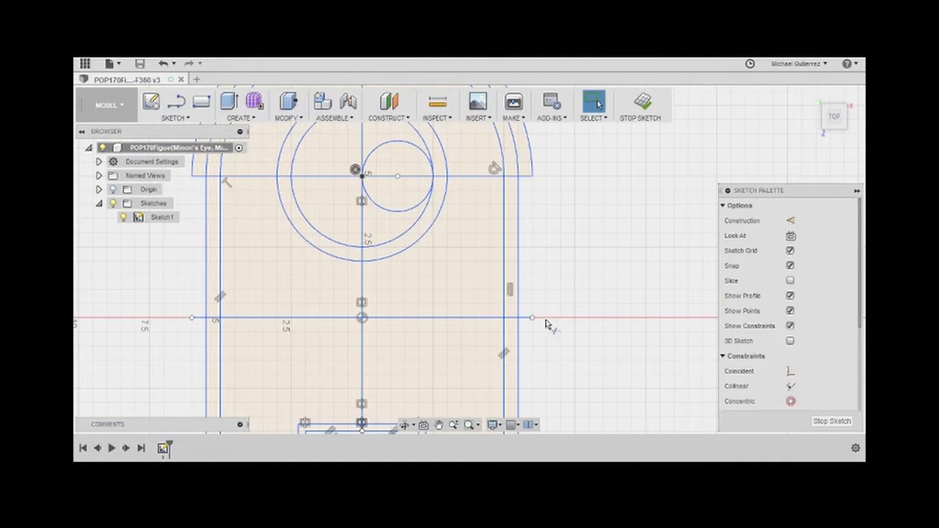
{"action": "left_click", "coordinate": [199, 320]}
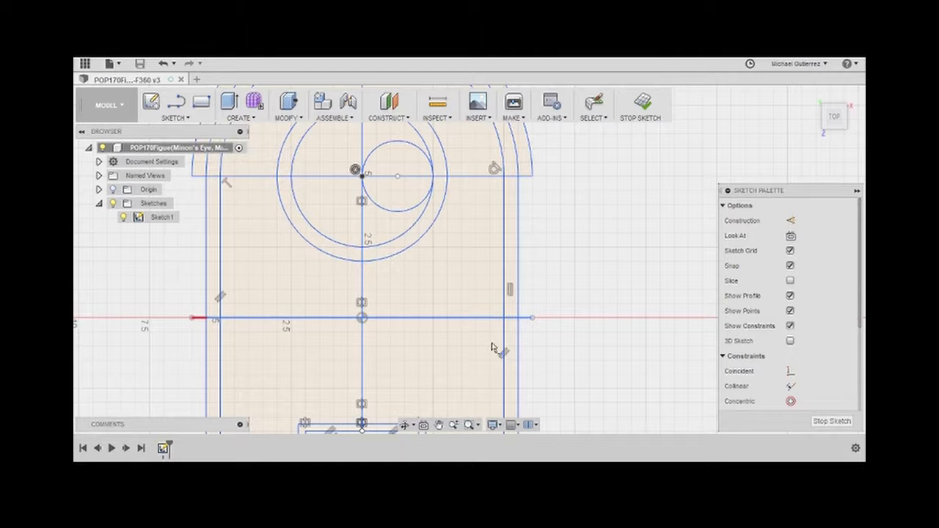
{"action": "left_click", "coordinate": [527, 322]}
{"action": "scroll", "coordinate": [579, 352], "scroll_direction": "down", "scroll_amount": 3}
{"action": "scroll", "coordinate": [579, 352], "scroll_direction": "up", "scroll_amount": 3}
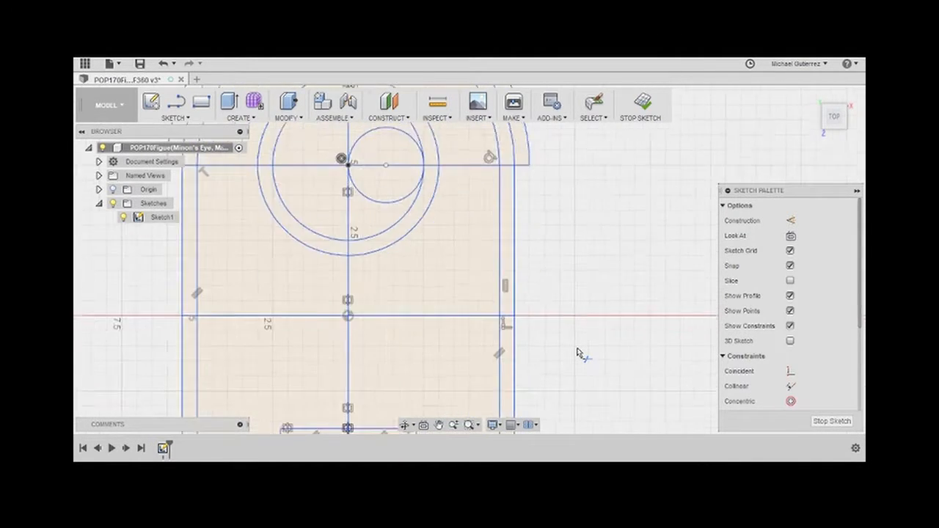
{"action": "scroll", "coordinate": [578, 352], "scroll_direction": "up", "scroll_amount": 4}
{"action": "middle_click_drag", "start_coordinate": [578, 348], "coordinate": [524, 312]}
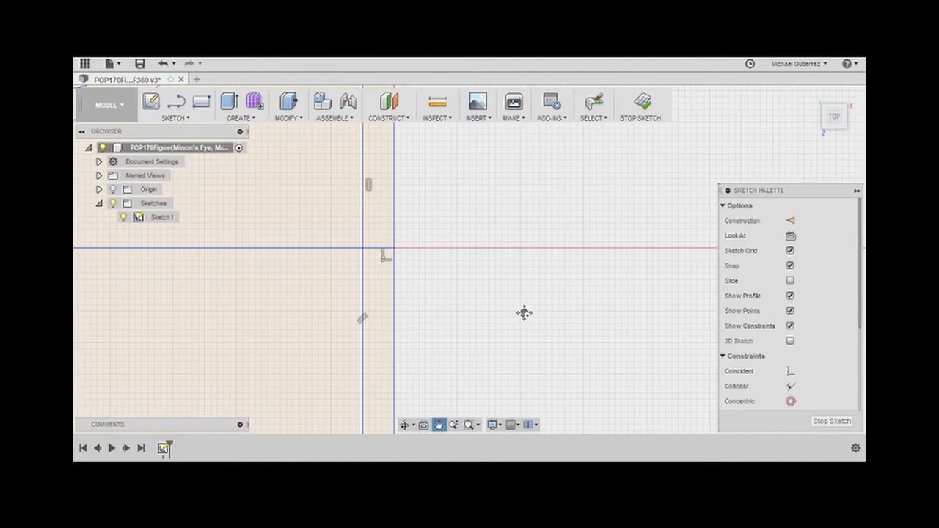
{"action": "key", "text": "Escape"}
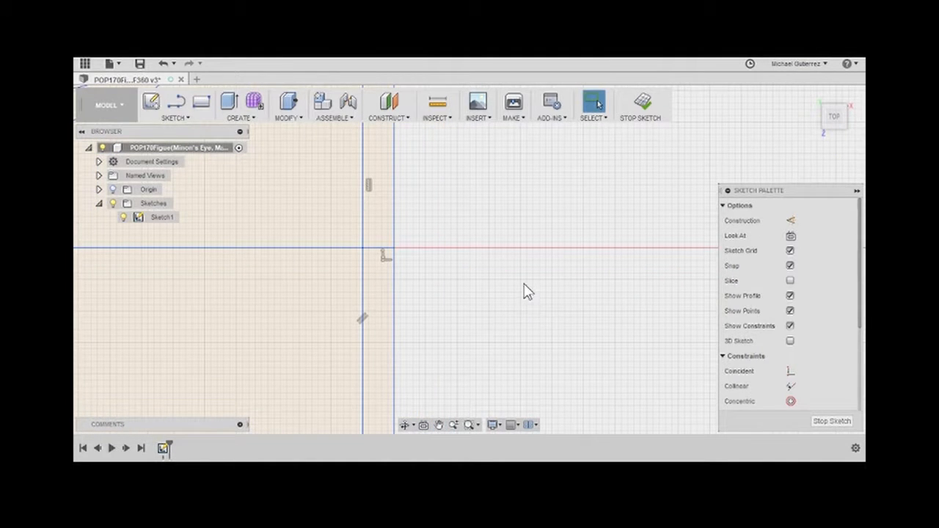
Step: Draw a 1.5 cm line outward and down at 45° from the horizontal line's right end on the body, and delete its length dimension
{"action": "key", "text": "l"}
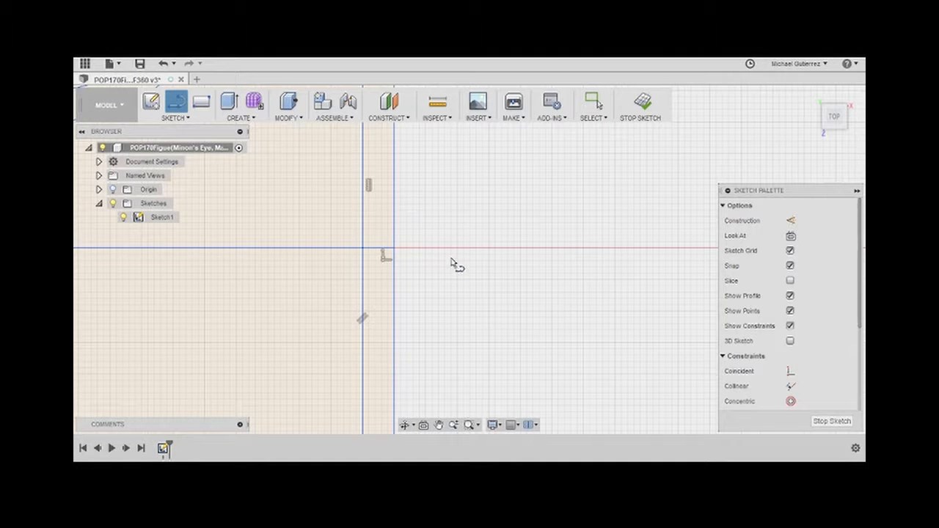
{"action": "left_click", "coordinate": [394, 249]}
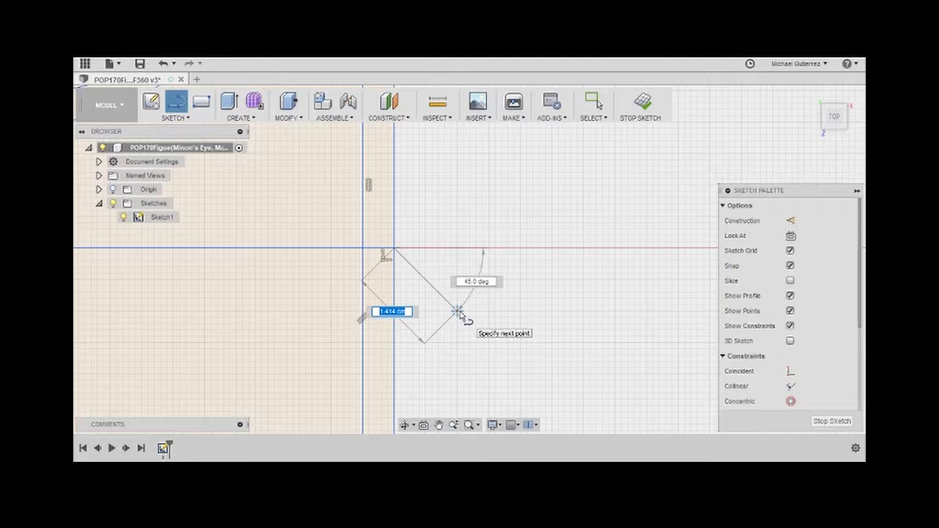
{"action": "type", "text": "1.5"}
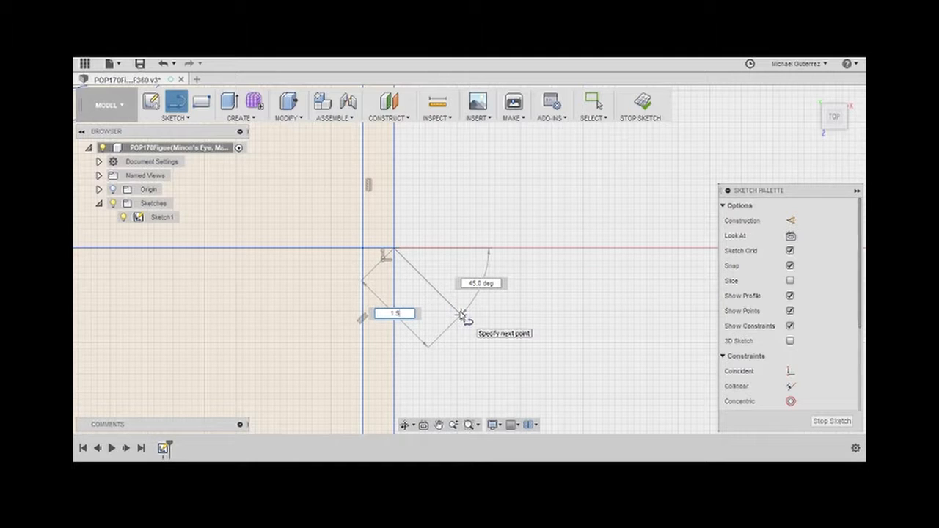
{"action": "key", "text": "Return"}
{"action": "key", "text": "Escape"}
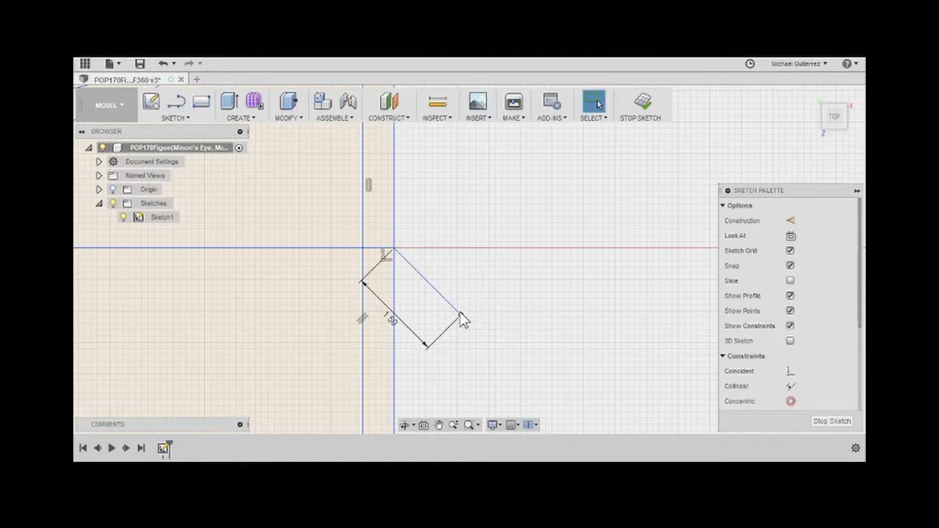
{"action": "left_click", "coordinate": [431, 346]}
{"action": "key", "text": "Delete"}
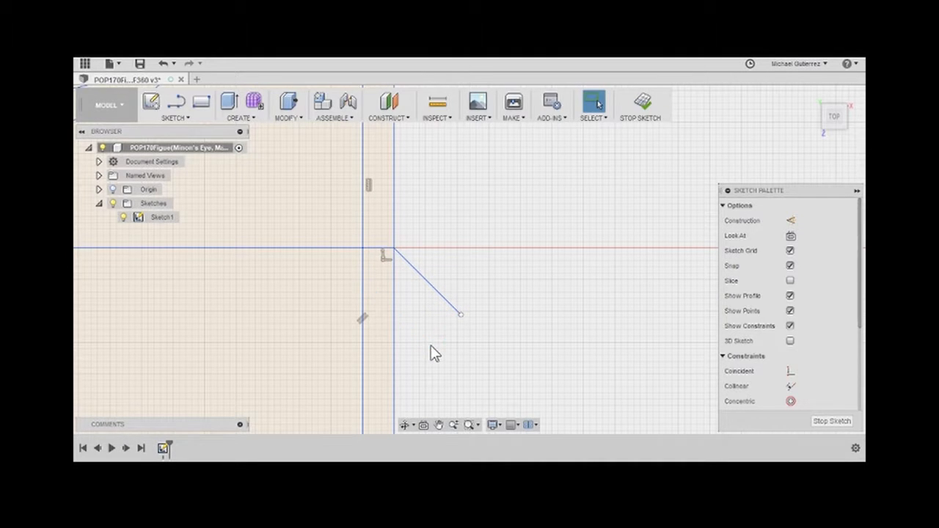
Step: Delete the short slanted arm line at the right end of the body's horizontal line
{"action": "left_click", "coordinate": [180, 100]}
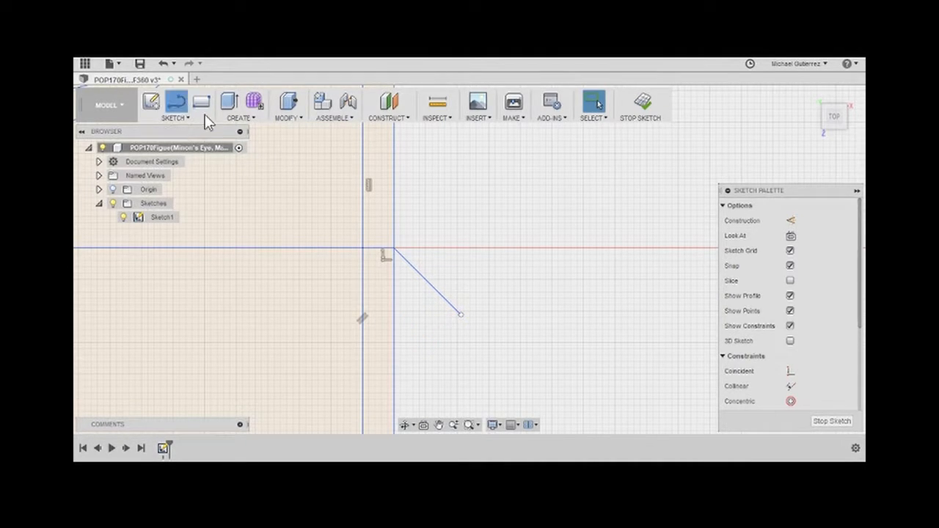
{"action": "scroll", "coordinate": [499, 312], "scroll_direction": "down", "scroll_amount": 3}
{"action": "scroll", "coordinate": [499, 312], "scroll_direction": "down", "scroll_amount": 3}
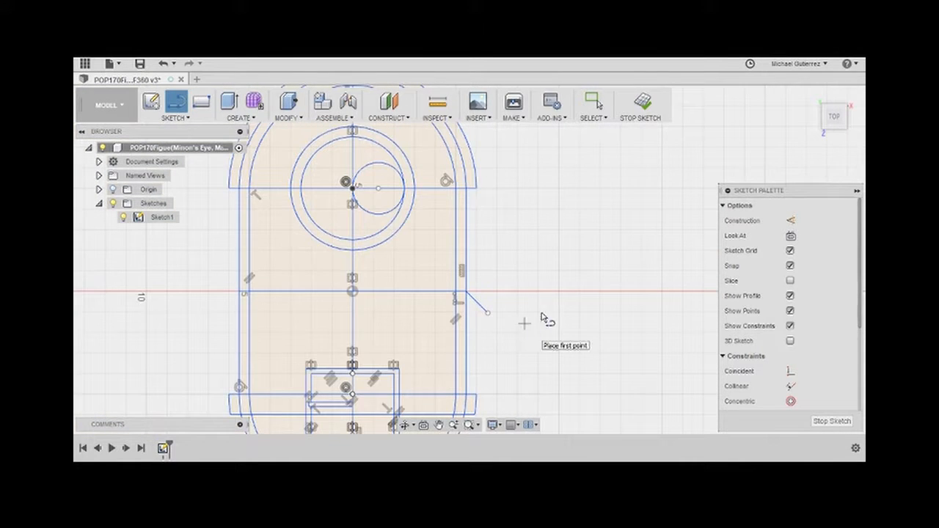
{"action": "middle_click_drag", "start_coordinate": [576, 284], "coordinate": [562, 253]}
{"action": "scroll", "coordinate": [485, 261], "scroll_direction": "up", "scroll_amount": 5}
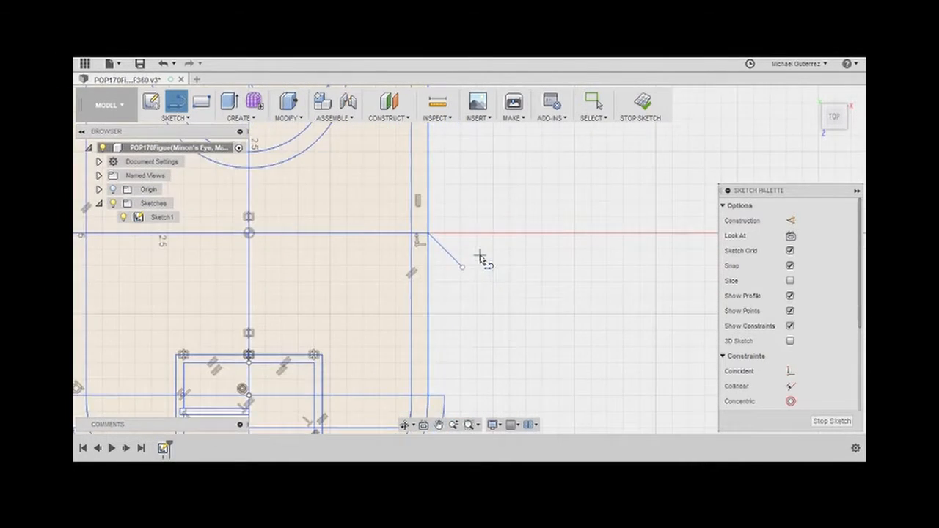
{"action": "key", "text": "Escape"}
{"action": "left_click", "coordinate": [440, 266]}
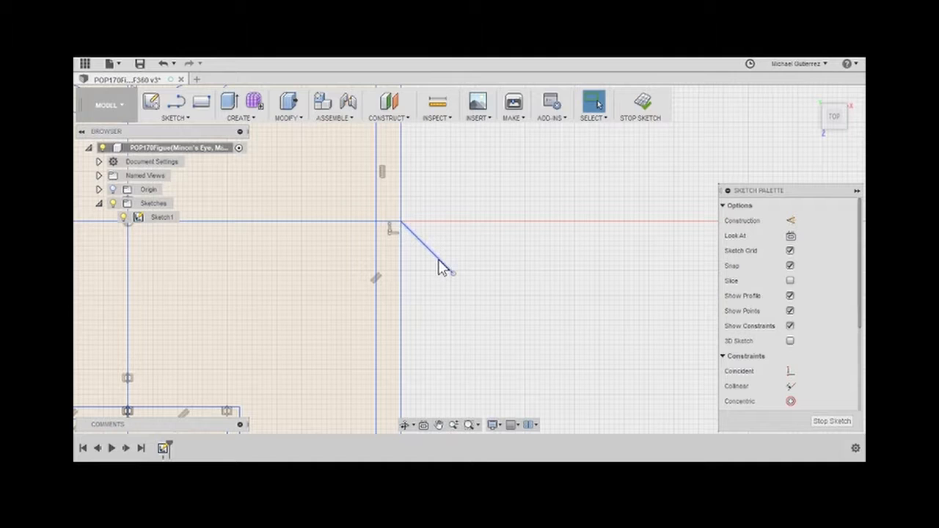
{"action": "key", "text": "Delete"}
Step: Draw a 3.5 cm arm line outward and down at 42.7° from the right end of the body's horizontal line
{"action": "left_click", "coordinate": [176, 100]}
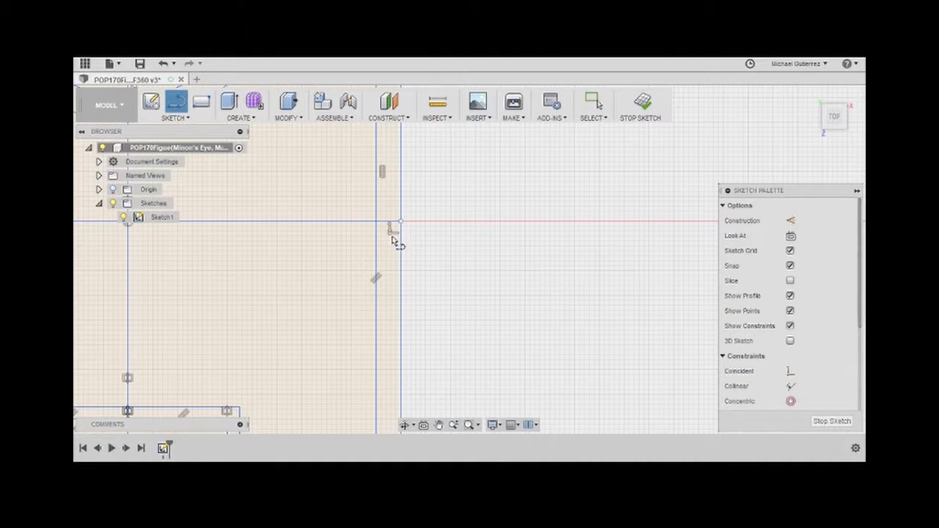
{"action": "left_click", "coordinate": [401, 221]}
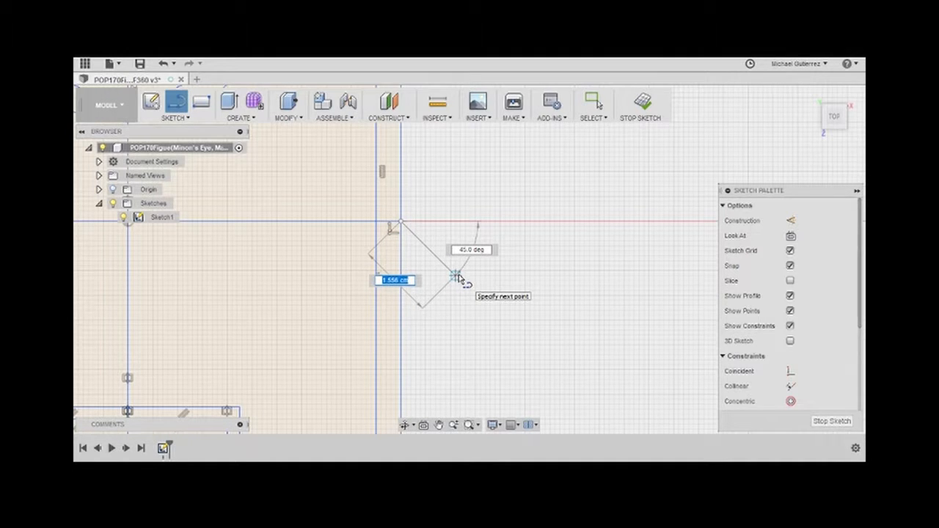
{"action": "type", "text": "2.5"}
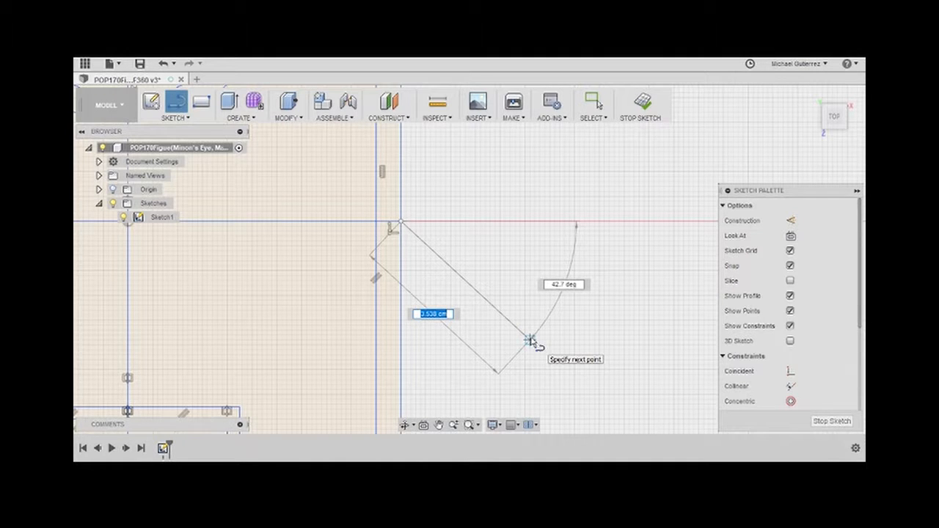
{"action": "type", "text": "3"}
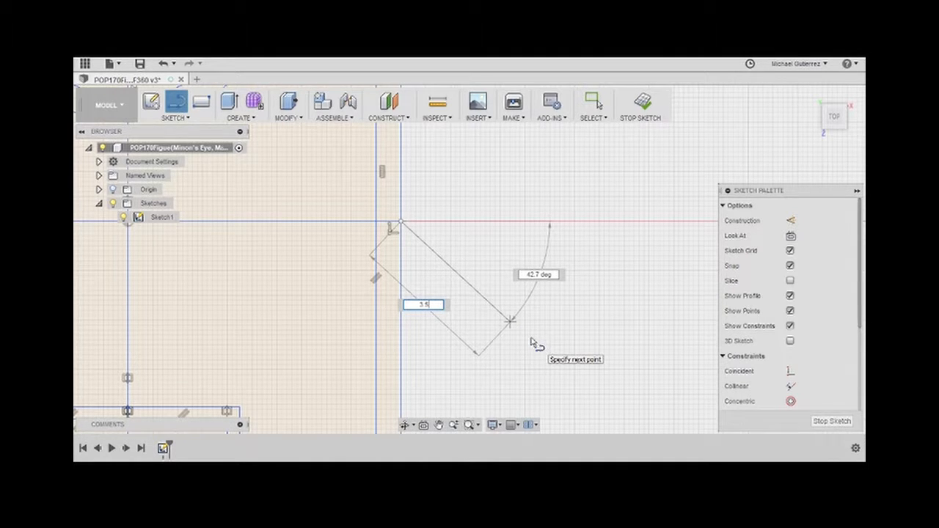
{"action": "type", "text": ".5"}
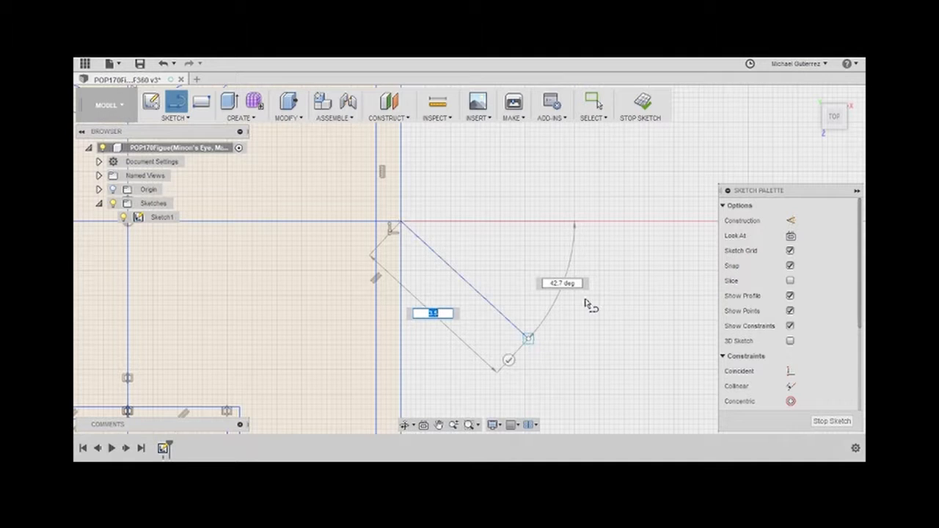
{"action": "key", "text": "Return"}
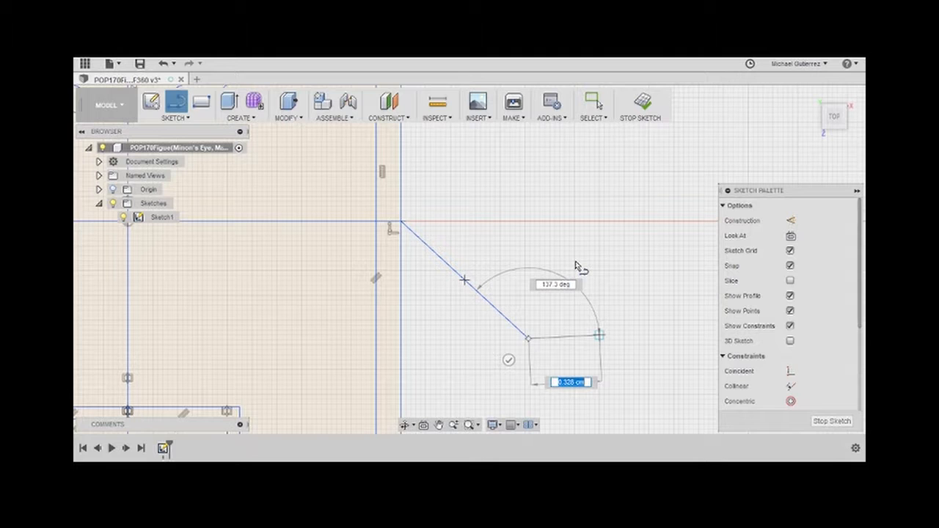
Step: Draw a perpendicular line about 3.23 cm long from the arm line's lower end up to the red horizontal axis
{"action": "left_click", "coordinate": [528, 339]}
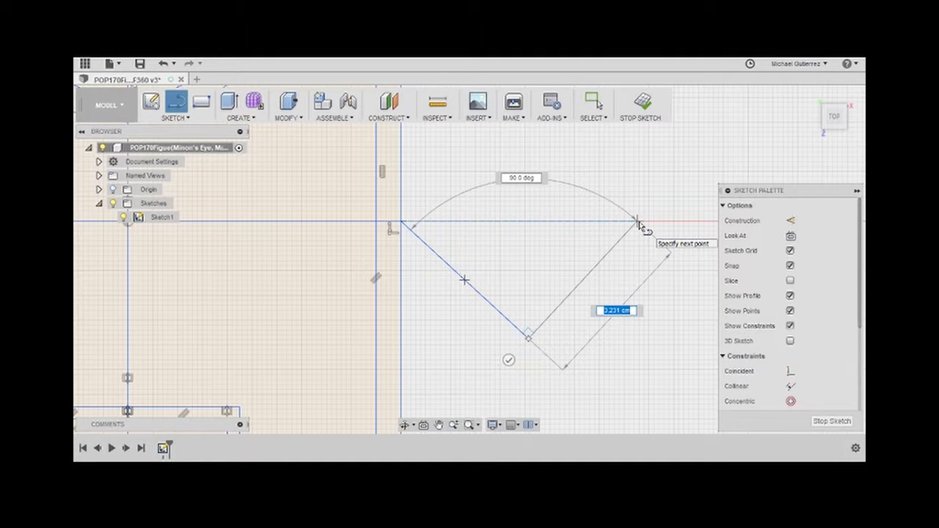
{"action": "left_click", "coordinate": [637, 221]}
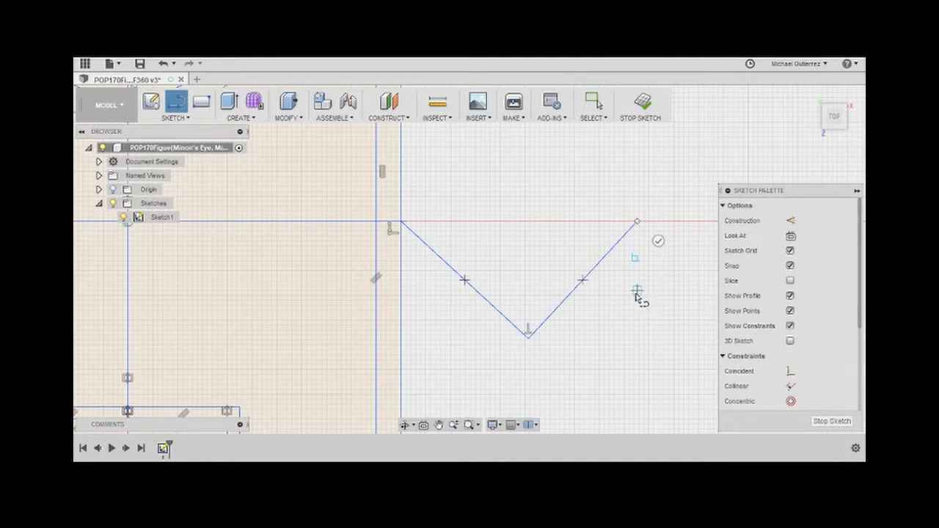
{"action": "key", "text": "Escape"}
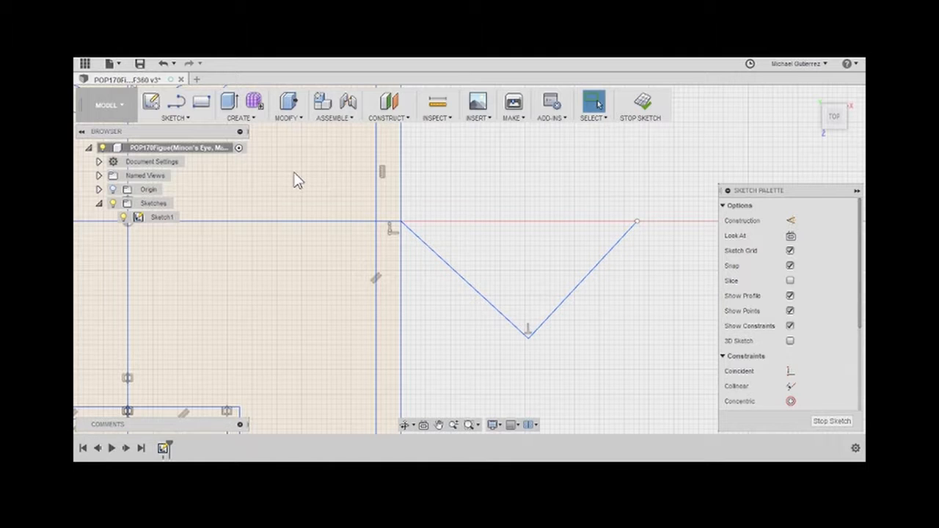
Step: Fillet the corner between the two arm lines with a 0.90 cm radius, and delete the radius dimension
{"action": "left_click", "coordinate": [184, 119]}
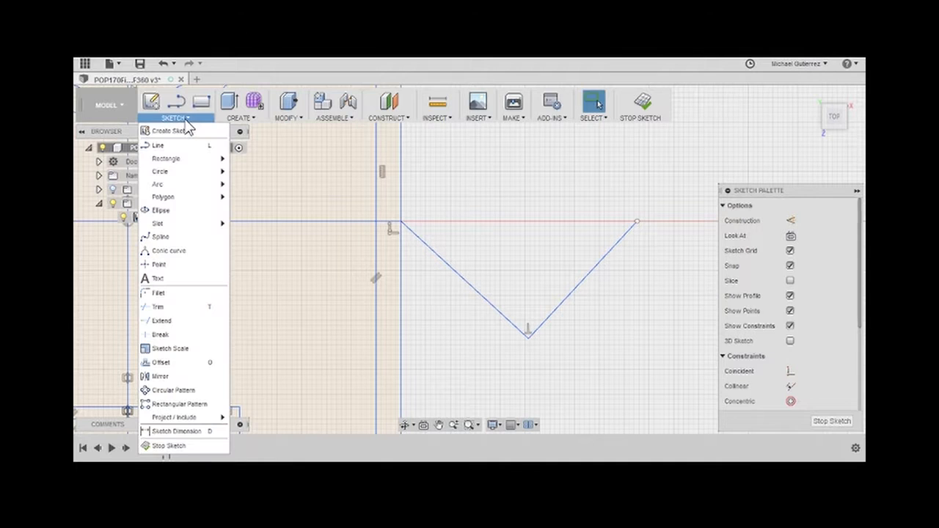
{"action": "left_click", "coordinate": [158, 294]}
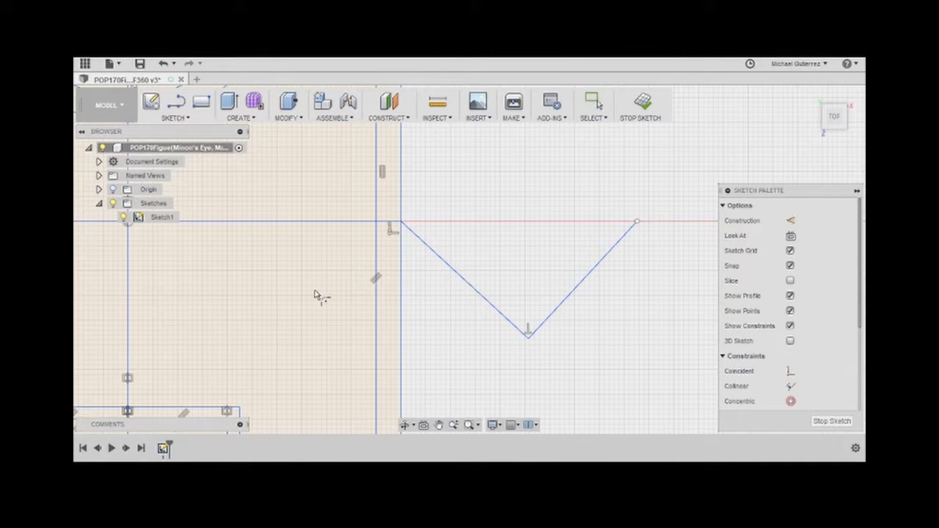
{"action": "left_click", "coordinate": [504, 316]}
{"action": "left_click", "coordinate": [579, 298]}
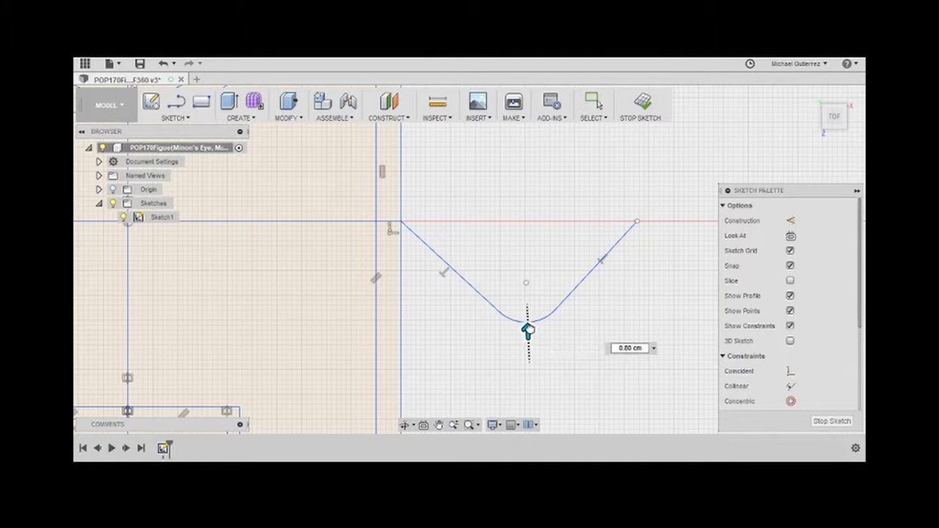
{"action": "left_click_drag", "start_coordinate": [528, 330], "coordinate": [529, 326]}
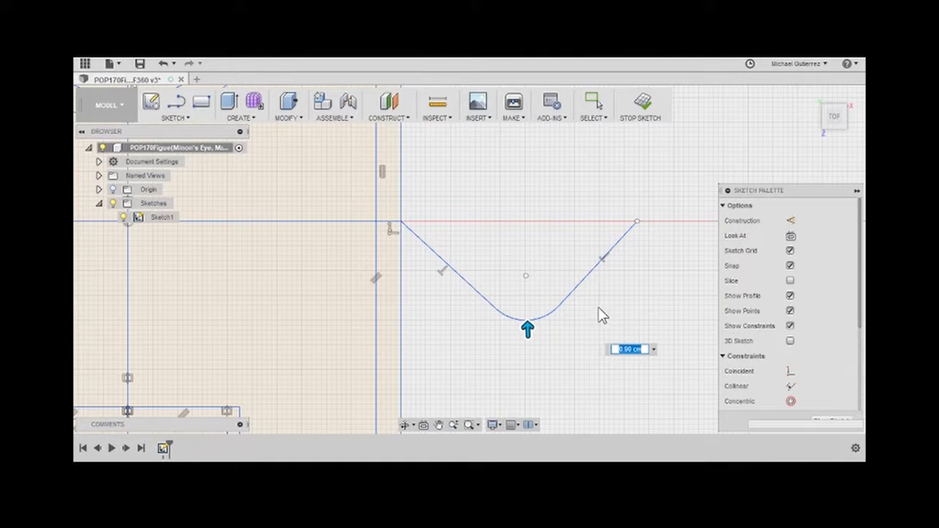
{"action": "key", "text": "Return"}
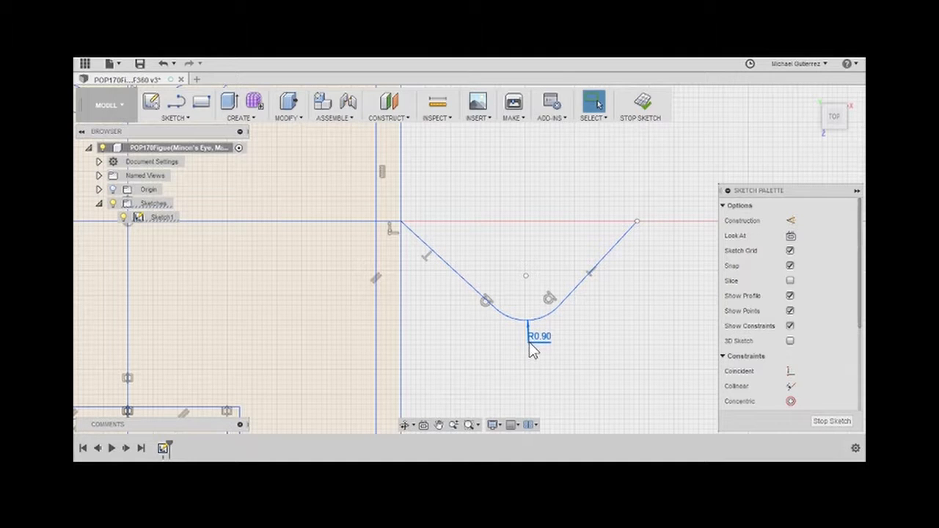
{"action": "scroll", "coordinate": [518, 342], "scroll_direction": "down", "scroll_amount": 3}
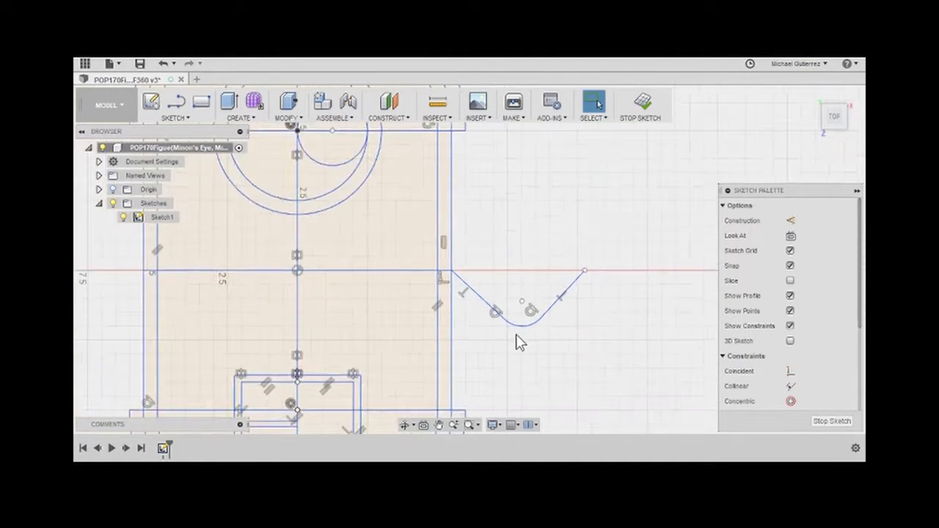
{"action": "scroll", "coordinate": [545, 329], "scroll_direction": "up", "scroll_amount": 4}
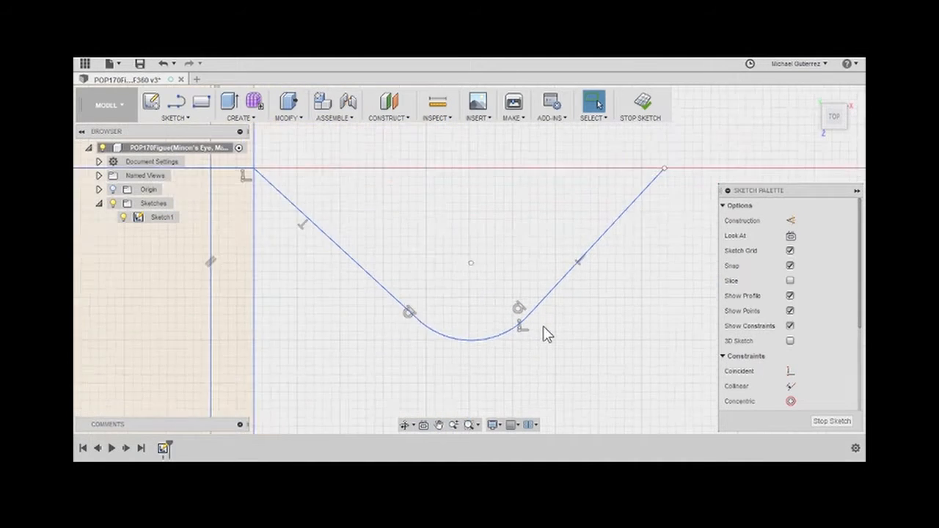
{"action": "scroll", "coordinate": [544, 328], "scroll_direction": "down", "scroll_amount": 5}
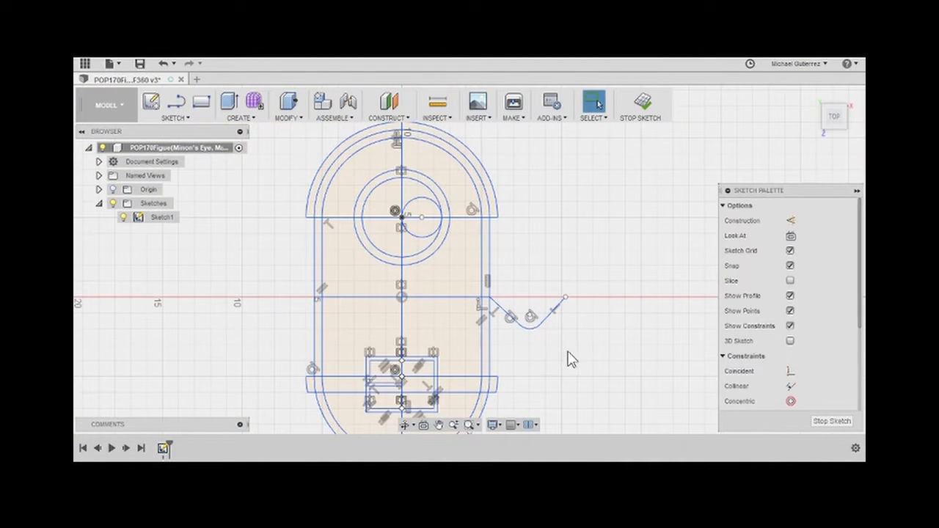
{"action": "middle_click_drag", "start_coordinate": [571, 359], "coordinate": [628, 260]}
{"action": "left_click_drag", "start_coordinate": [628, 260], "coordinate": [540, 287]}
{"action": "key", "text": "Escape"}
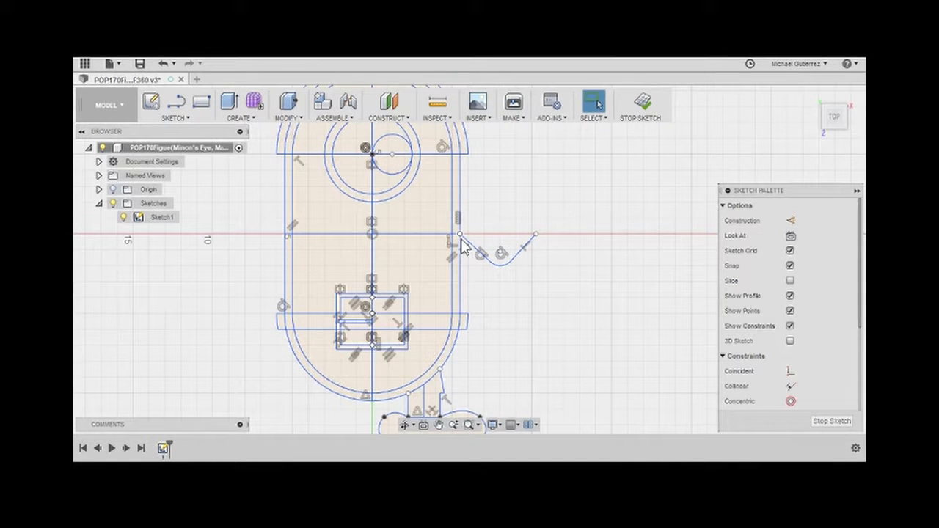
Step: Save a new version of the design with the description "User Saved" after rounding the arm's elbow
{"action": "scroll", "coordinate": [461, 247], "scroll_direction": "up", "scroll_amount": 5}
{"action": "middle_click_drag", "start_coordinate": [652, 302], "coordinate": [394, 329]}
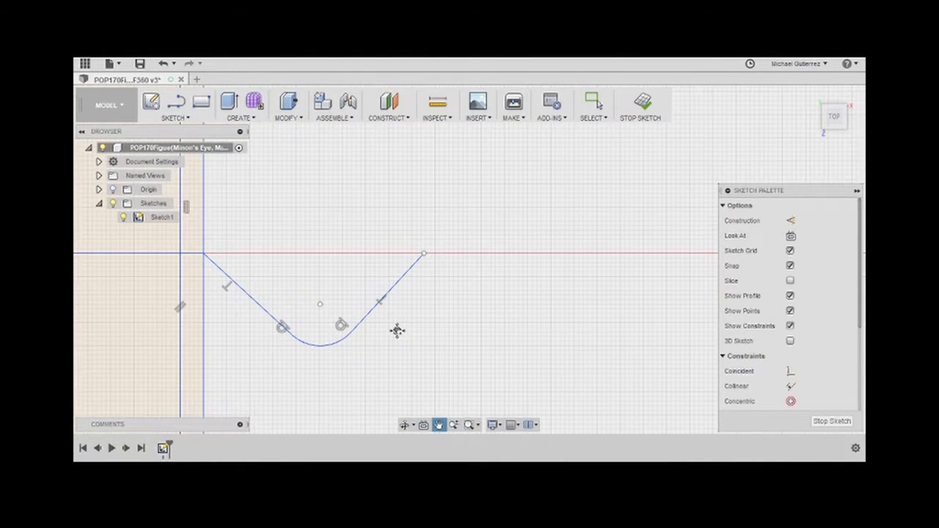
{"action": "left_click", "coordinate": [139, 63]}
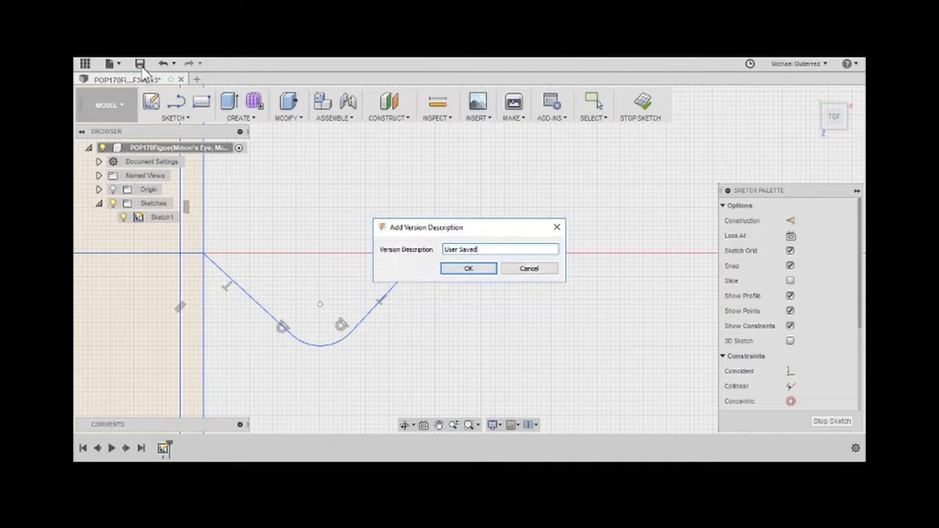
{"action": "left_click", "coordinate": [469, 269]}
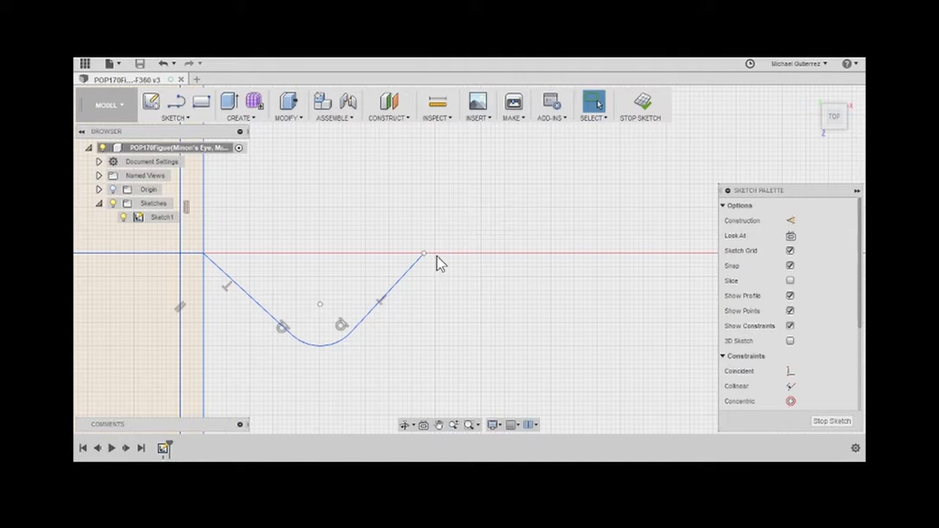
Step: Draw a 1.5 cm diameter center-diameter circle on the arm's free outer end, and delete its diameter dimension
{"action": "left_click", "coordinate": [189, 119]}
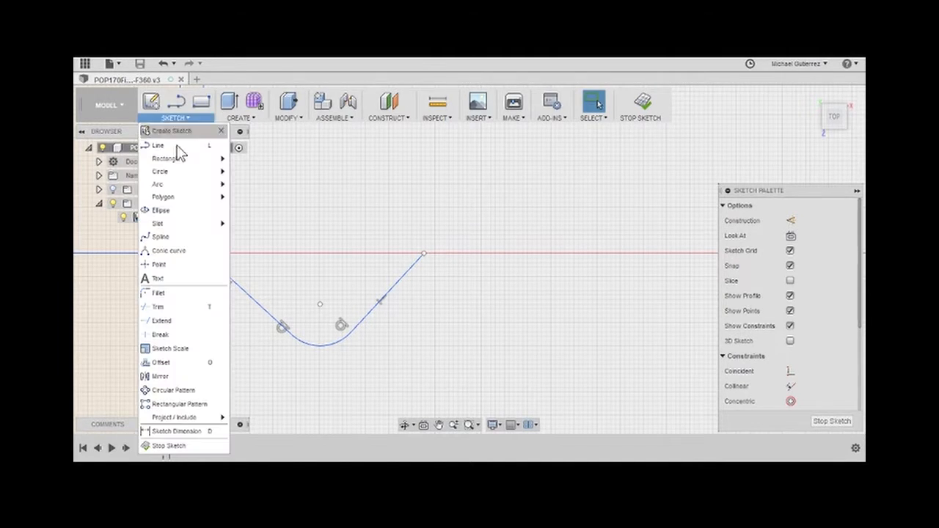
{"action": "mouse_move", "coordinate": [176, 171]}
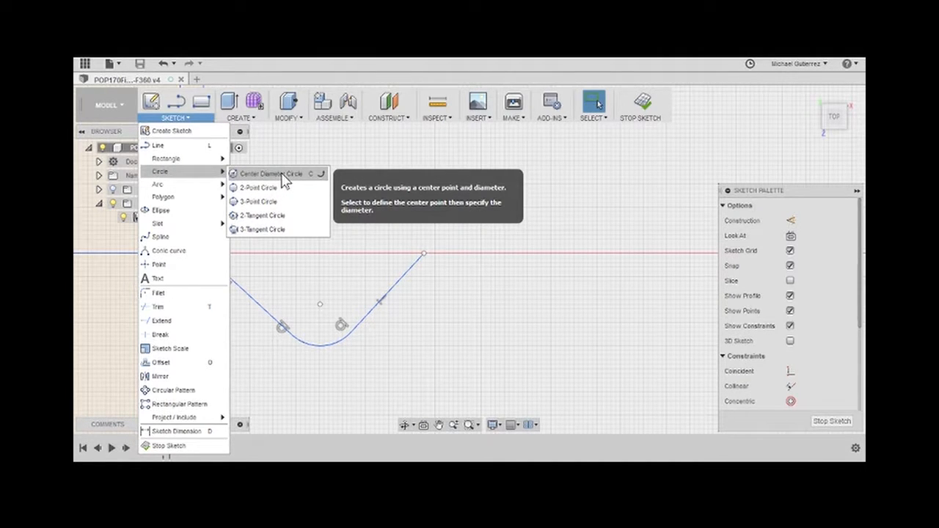
{"action": "left_click", "coordinate": [284, 176]}
{"action": "key", "text": "c"}
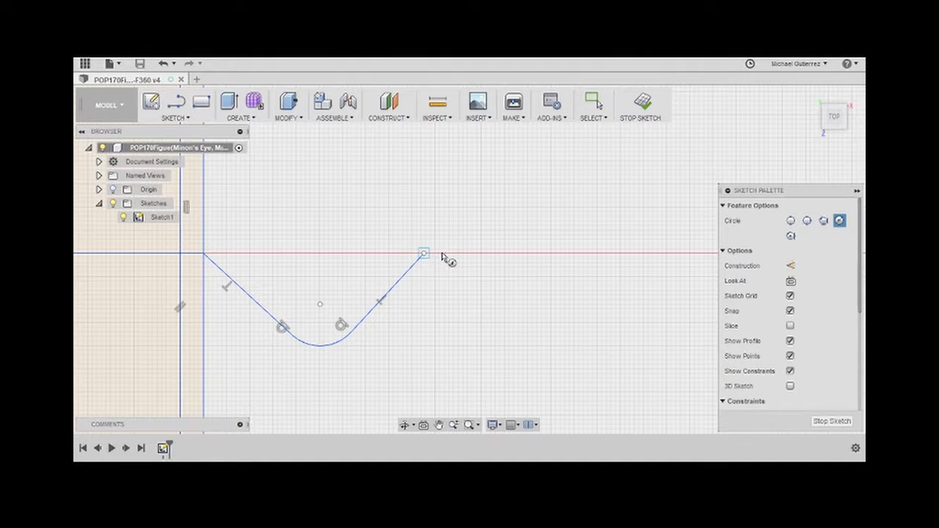
{"action": "left_click", "coordinate": [423, 254]}
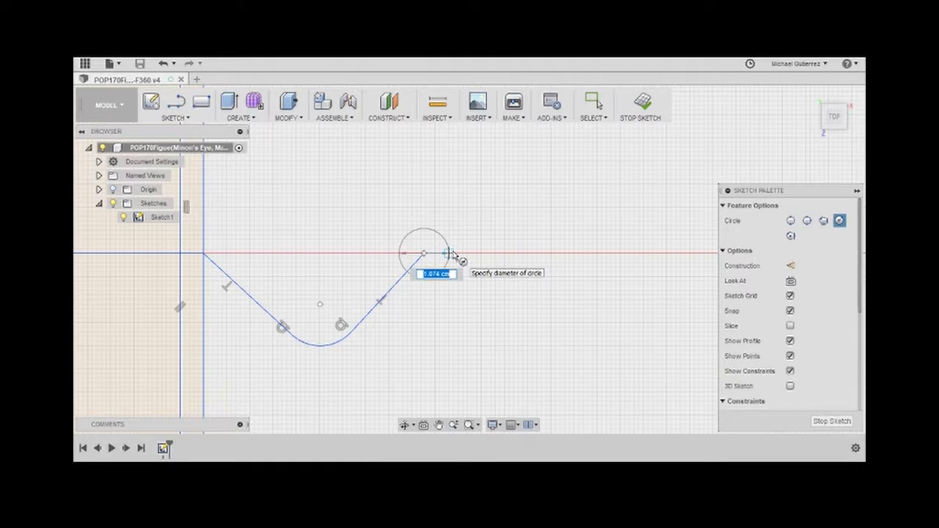
{"action": "type", "text": "1.5"}
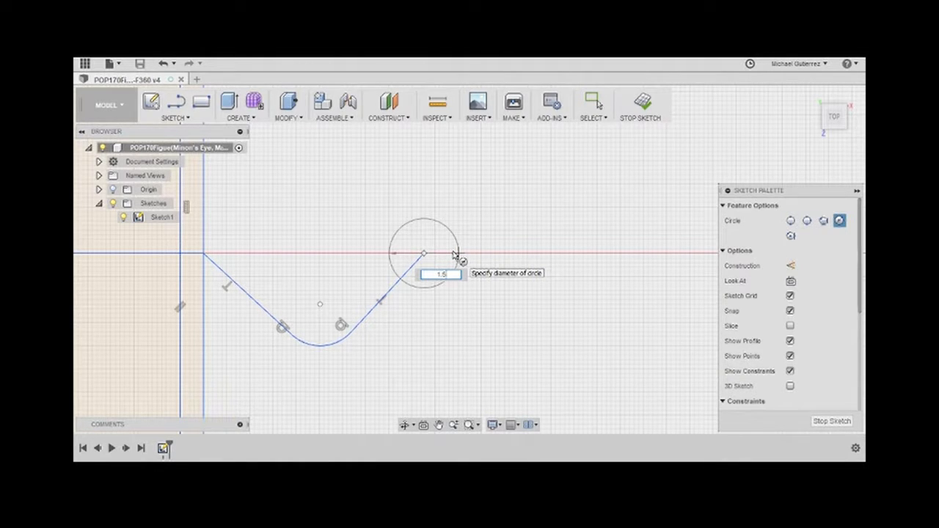
{"action": "key", "text": "Tab"}
{"action": "key", "text": "Return"}
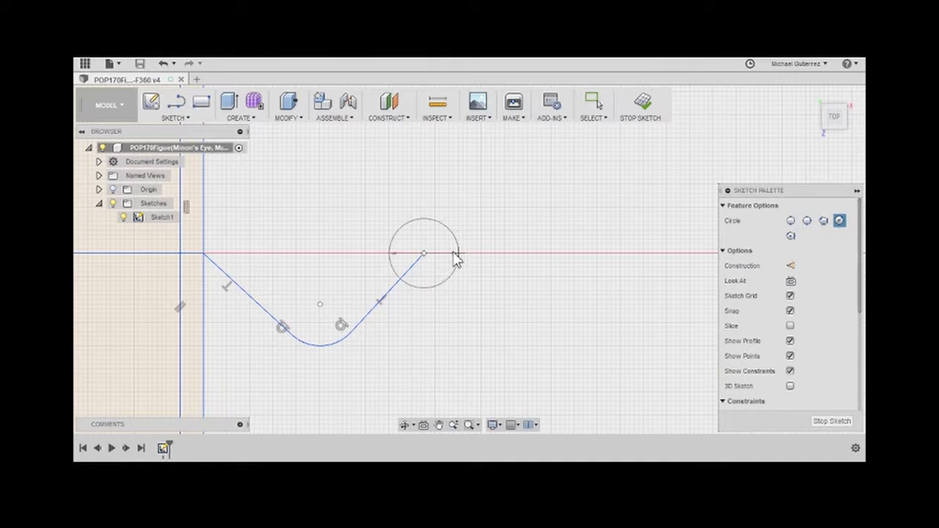
{"action": "key", "text": "Escape"}
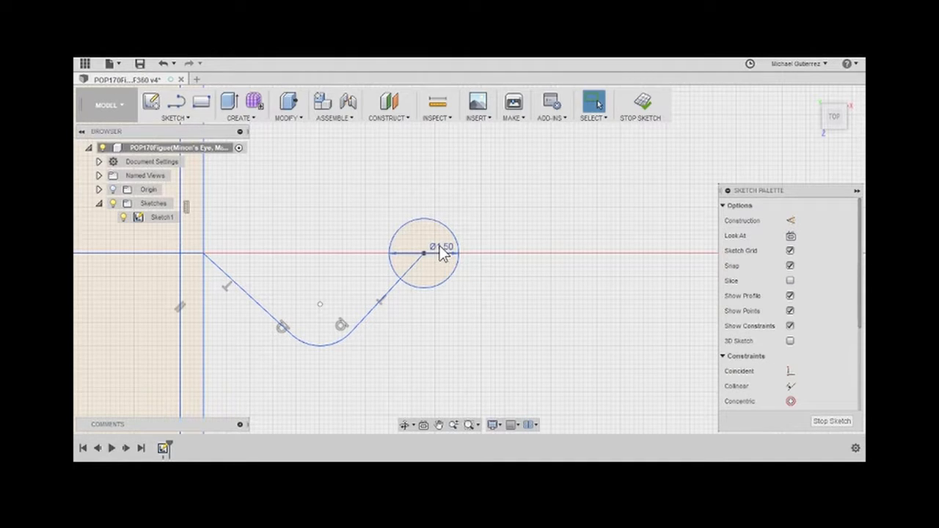
{"action": "left_click", "coordinate": [441, 252]}
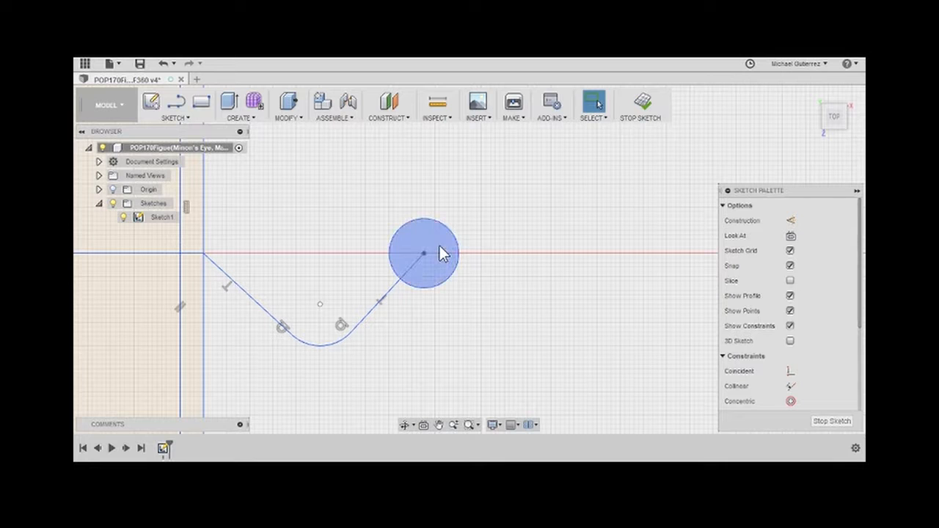
{"action": "left_click", "coordinate": [427, 338]}
Step: View the whole figure sketch from the home orientation
{"action": "mouse_move", "coordinate": [427, 338]}
{"action": "middle_mouse_down"}
{"action": "mouse_move", "coordinate": [580, 311]}
{"action": "mouse_move", "coordinate": [515, 251]}
{"action": "middle_mouse_up"}
{"action": "scroll", "coordinate": [580, 311], "scroll_direction": "down", "scroll_amount": 3}
{"action": "scroll", "coordinate": [580, 311], "scroll_direction": "down", "scroll_amount": 2}
{"action": "scroll", "coordinate": [528, 194], "scroll_direction": "up", "scroll_amount": 5}
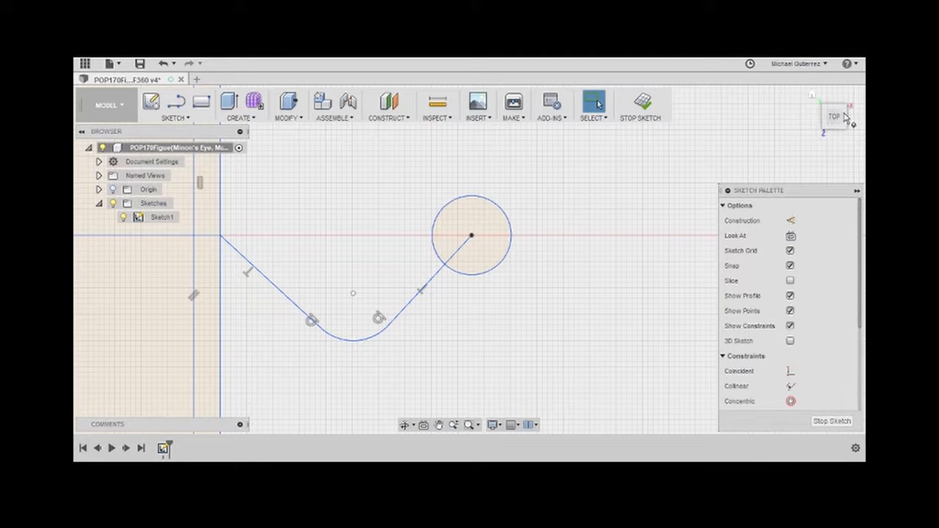
{"action": "left_click", "coordinate": [813, 96]}
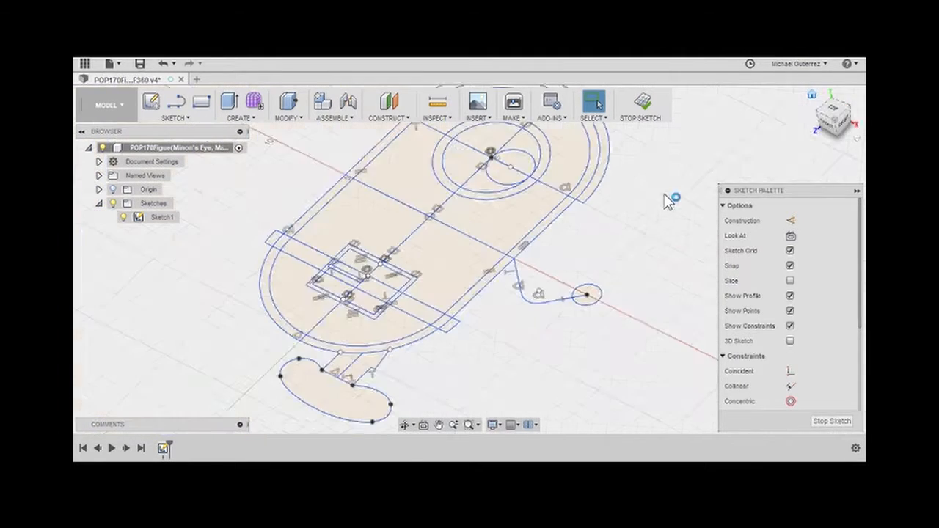
Step: Rotate the hand circle at the arm's end by -45 degrees about Z and -90 degrees about X with Move/Copy
{"action": "scroll", "coordinate": [587, 340], "scroll_direction": "up", "scroll_amount": 5}
{"action": "scroll", "coordinate": [616, 279], "scroll_direction": "up", "scroll_amount": 4}
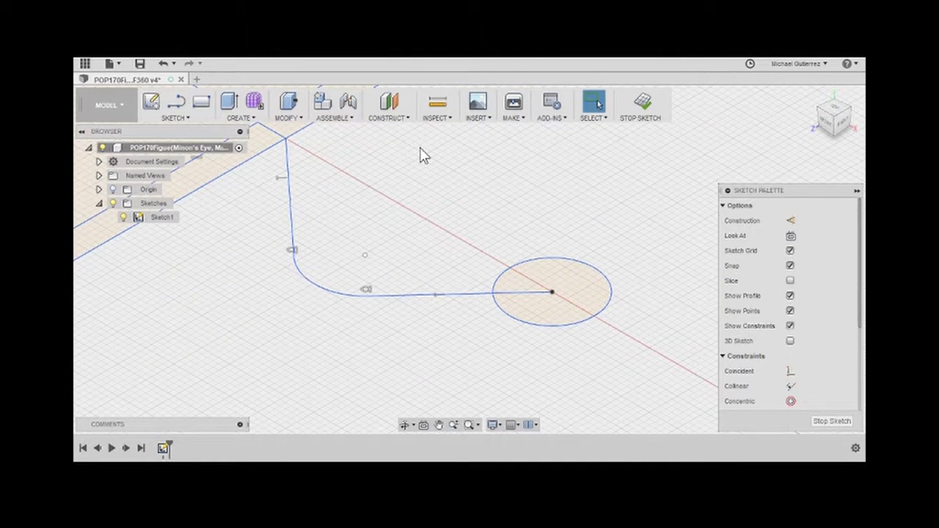
{"action": "left_click", "coordinate": [184, 117]}
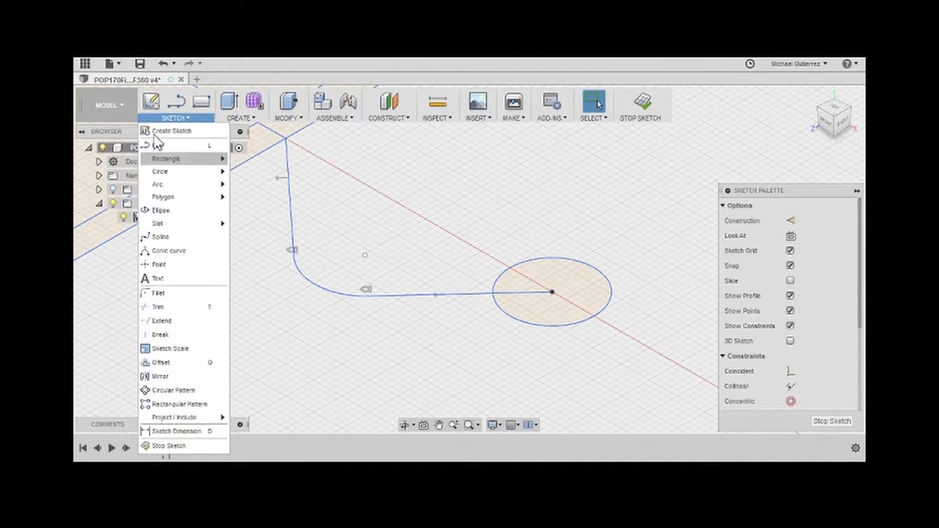
{"action": "left_click", "coordinate": [287, 117]}
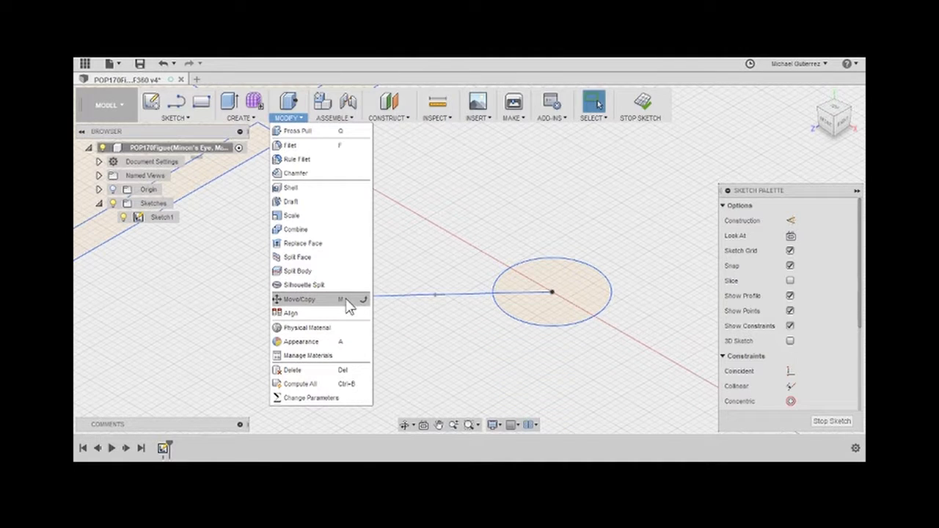
{"action": "left_click", "coordinate": [347, 300]}
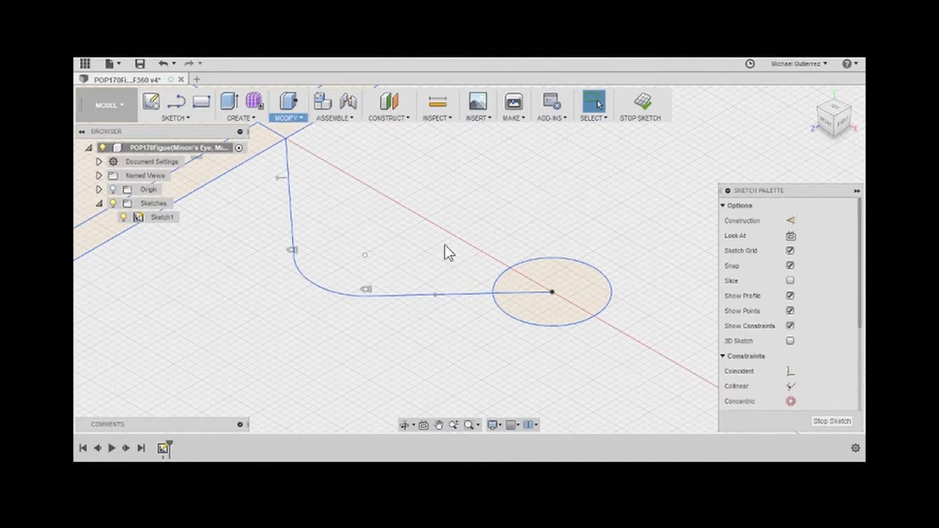
{"action": "left_click", "coordinate": [603, 318]}
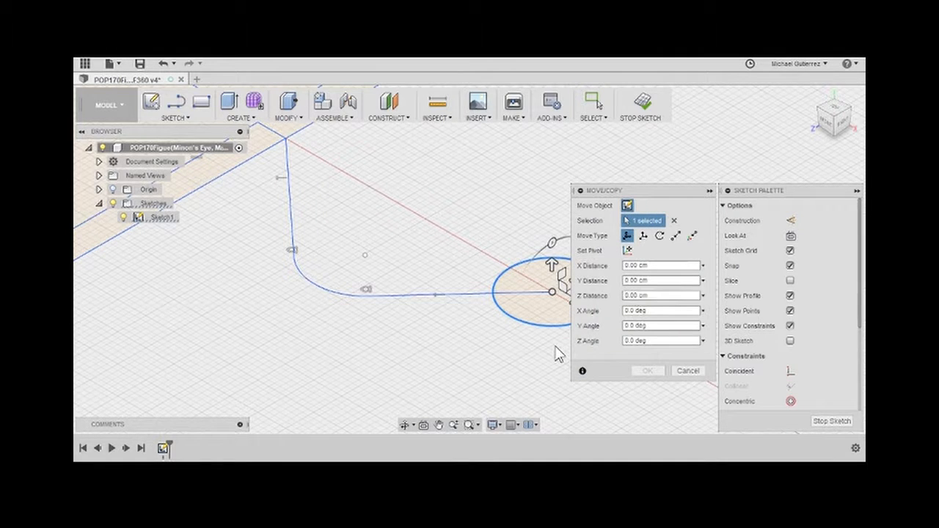
{"action": "middle_click_drag", "start_coordinate": [434, 348], "coordinate": [399, 345]}
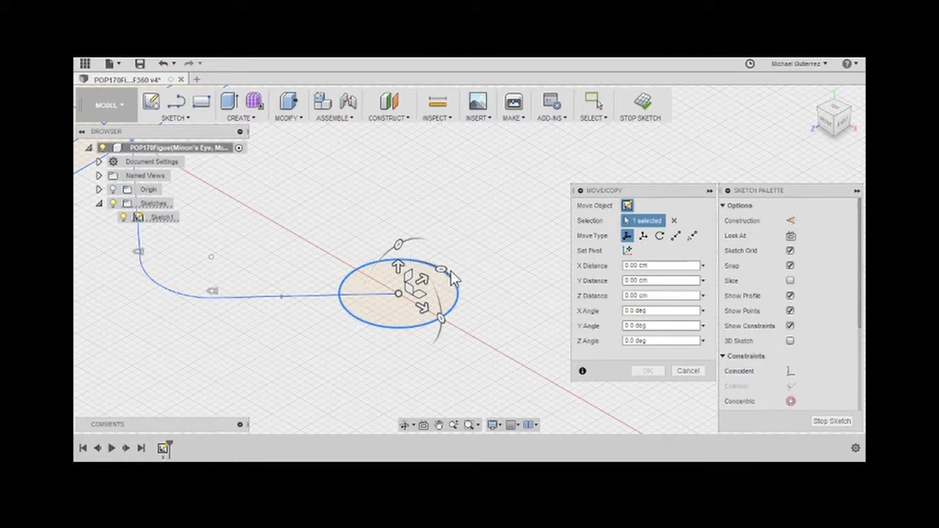
{"action": "left_click_drag", "start_coordinate": [441, 269], "coordinate": [461, 295]}
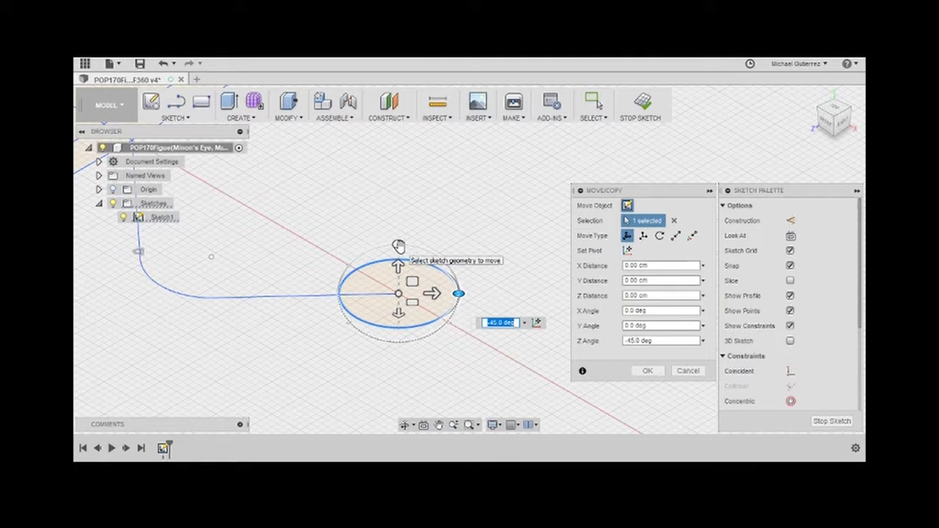
{"action": "left_click_drag", "start_coordinate": [399, 245], "coordinate": [469, 272]}
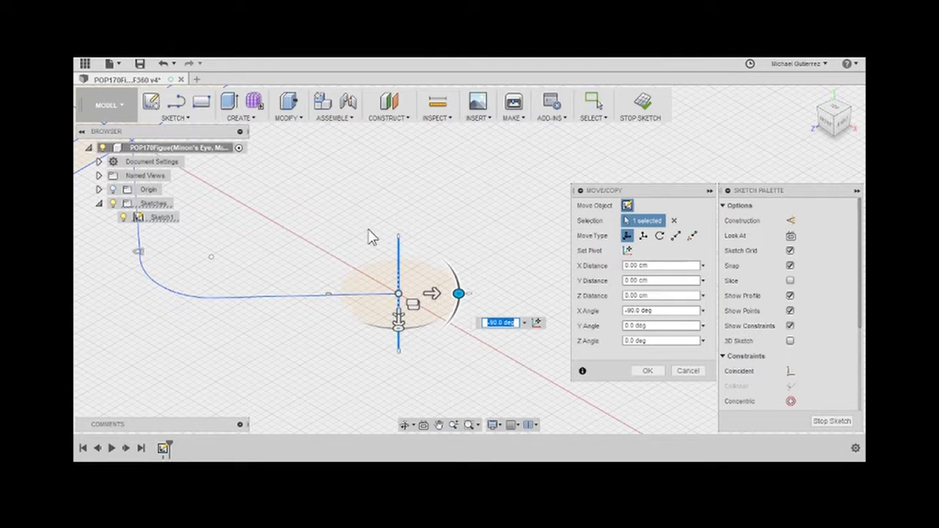
{"action": "left_click", "coordinate": [647, 371]}
Step: Examine the rotated hand circle's orientation relative to the arm and body from above and from an oblique angle
{"action": "scroll", "coordinate": [308, 339], "scroll_direction": "down", "scroll_amount": 1}
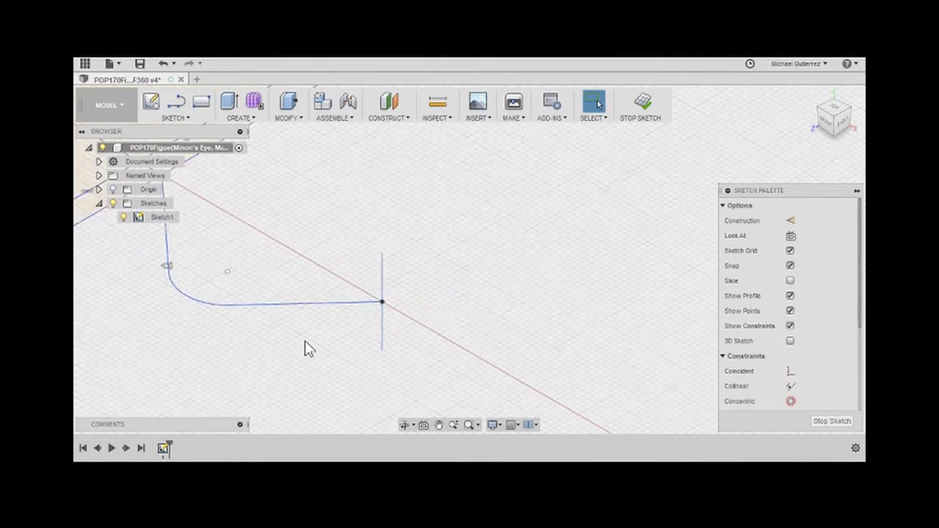
{"action": "scroll", "coordinate": [308, 348], "scroll_direction": "down", "scroll_amount": 1}
{"action": "mouse_move", "coordinate": [277, 327]}
{"action": "middle_mouse_down", "text": "shift"}
{"action": "mouse_move", "coordinate": [335, 327]}
{"action": "mouse_move", "coordinate": [323, 340]}
{"action": "mouse_move", "coordinate": [257, 331]}
{"action": "mouse_move", "coordinate": [245, 301]}
{"action": "mouse_move", "coordinate": [279, 291]}
{"action": "mouse_move", "coordinate": [325, 346]}
{"action": "mouse_move", "coordinate": [320, 339]}
{"action": "mouse_move", "coordinate": [584, 279]}
{"action": "middle_mouse_up", "text": "shift"}
{"action": "scroll", "coordinate": [458, 322], "scroll_direction": "down", "scroll_amount": 3}
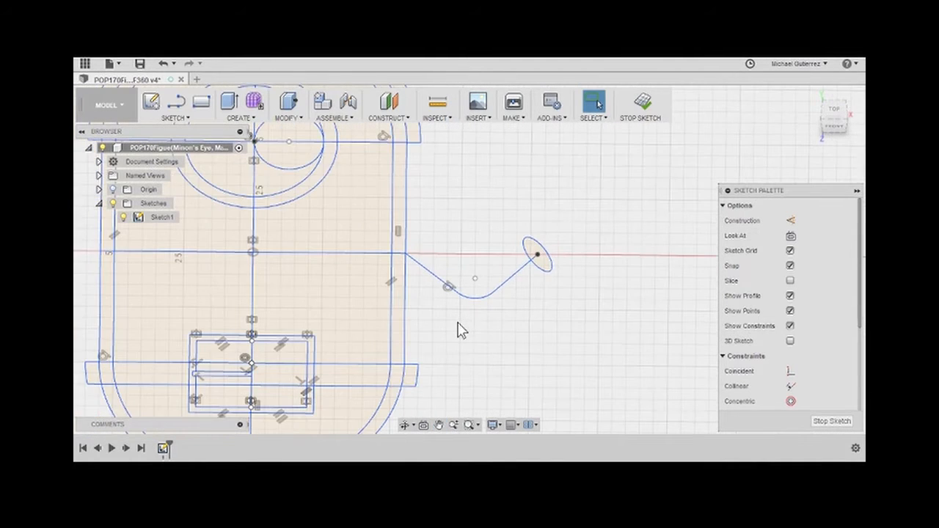
{"action": "scroll", "coordinate": [457, 324], "scroll_direction": "down", "scroll_amount": 3}
{"action": "left_click", "coordinate": [321, 288]}
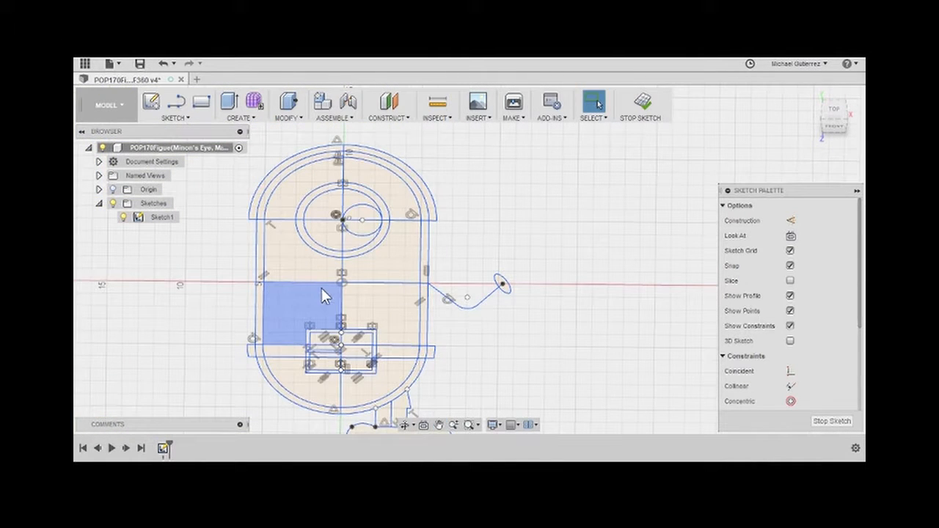
{"action": "left_click", "coordinate": [465, 316]}
{"action": "scroll", "coordinate": [465, 317], "scroll_direction": "up", "scroll_amount": 5}
{"action": "scroll", "coordinate": [408, 328], "scroll_direction": "down", "scroll_amount": 2}
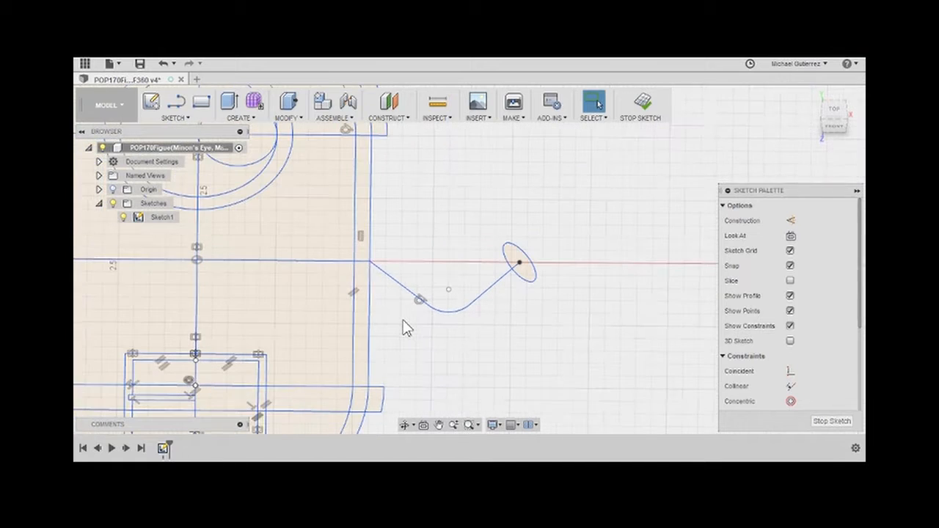
{"action": "middle_click_drag", "start_coordinate": [421, 332], "coordinate": [600, 280]}
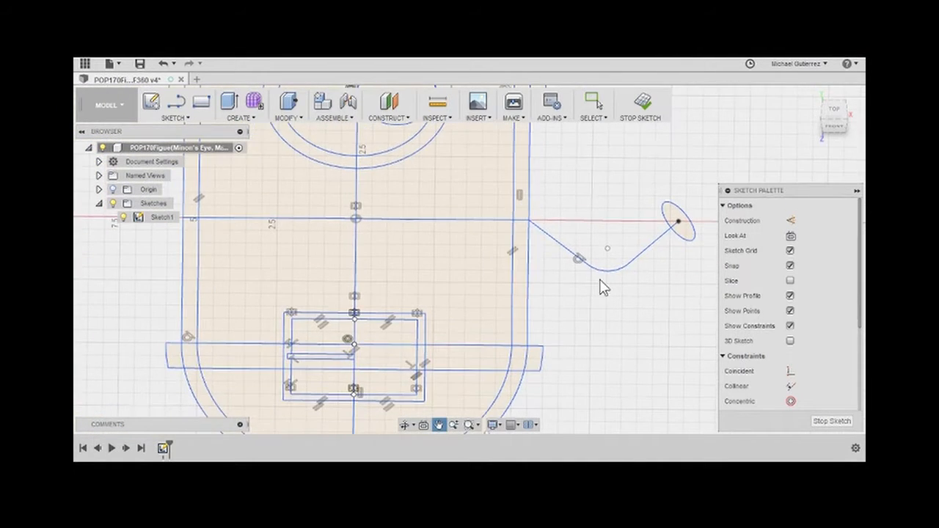
{"action": "scroll", "coordinate": [600, 280], "scroll_direction": "up", "scroll_amount": 3}
{"action": "scroll", "coordinate": [600, 287], "scroll_direction": "down", "scroll_amount": 3}
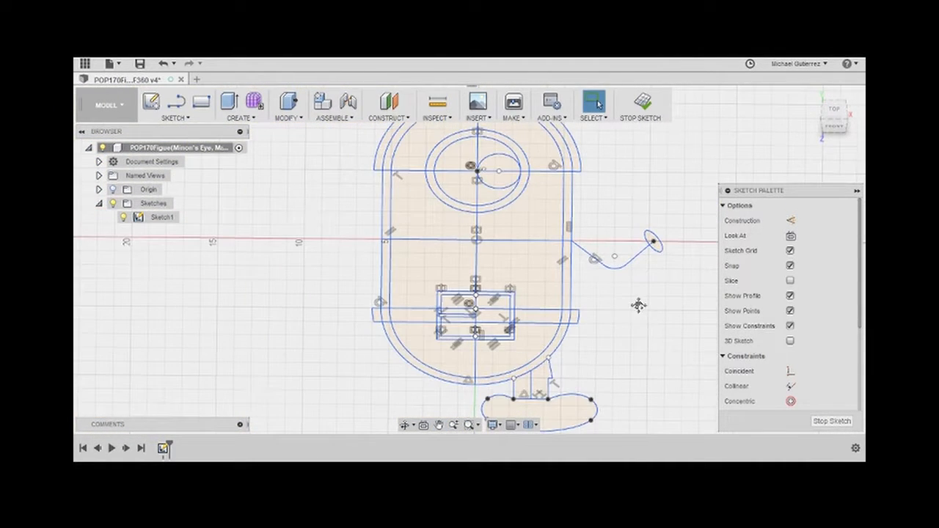
{"action": "middle_click_drag", "start_coordinate": [639, 305], "coordinate": [545, 303]}
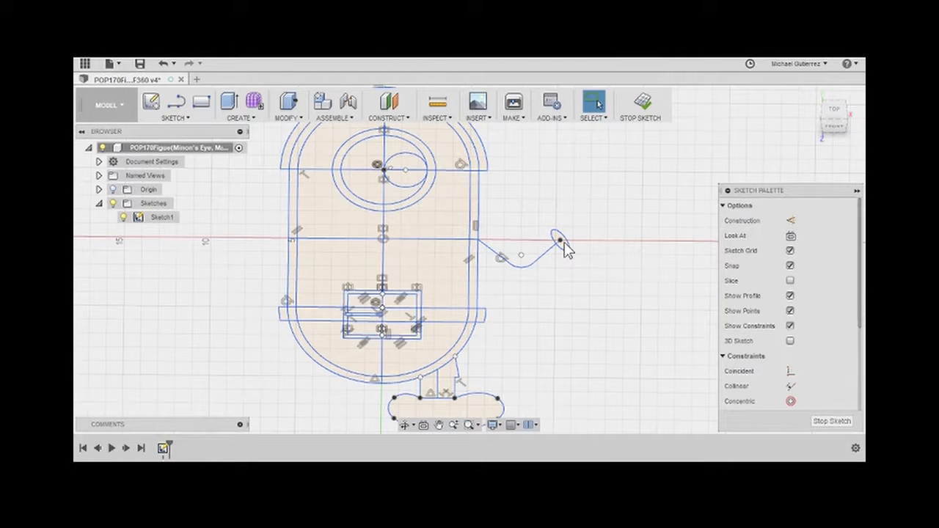
{"action": "scroll", "coordinate": [564, 242], "scroll_direction": "up", "scroll_amount": 3}
{"action": "left_click", "coordinate": [553, 260]}
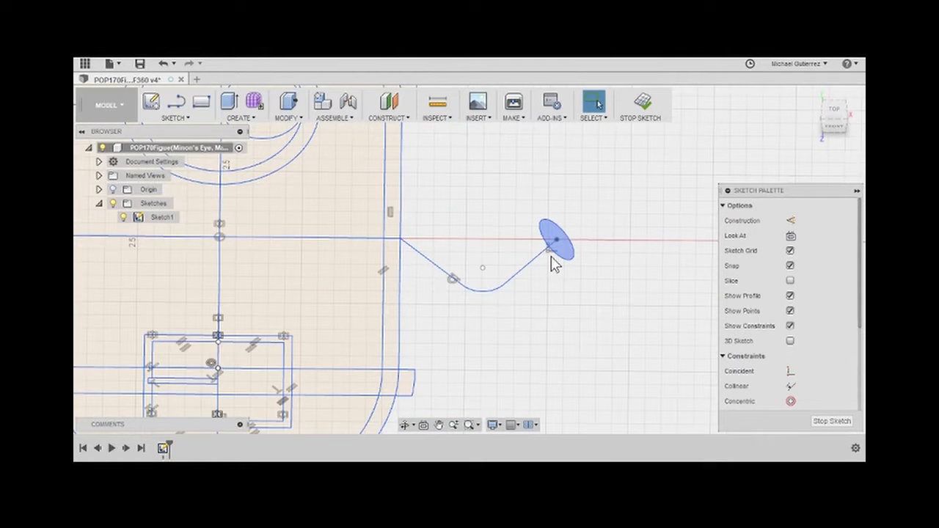
{"action": "middle_click_drag", "start_coordinate": [603, 298], "coordinate": [579, 290], "text": "shift"}
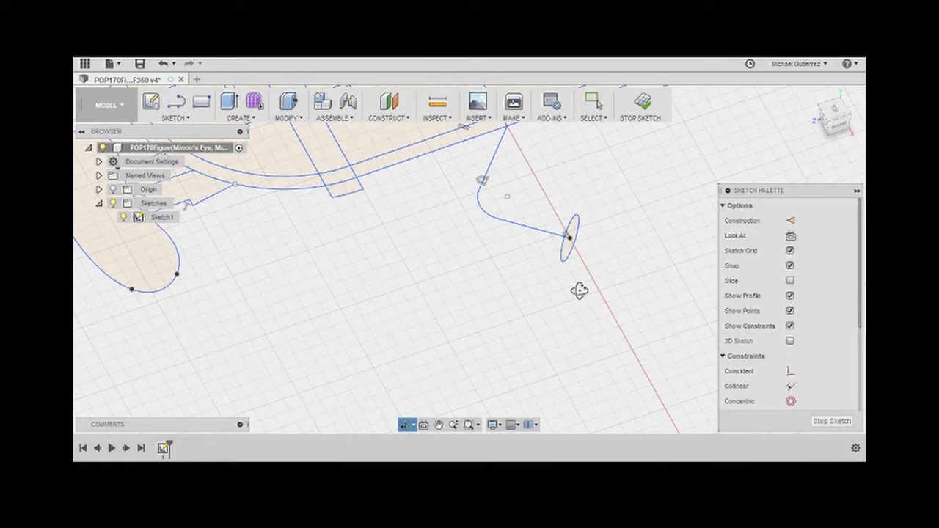
{"action": "mouse_move", "coordinate": [400, 237]}
{"action": "middle_mouse_down", "text": "shift"}
{"action": "mouse_move", "coordinate": [464, 247]}
{"action": "mouse_move", "coordinate": [536, 339]}
{"action": "middle_mouse_up", "text": "shift"}
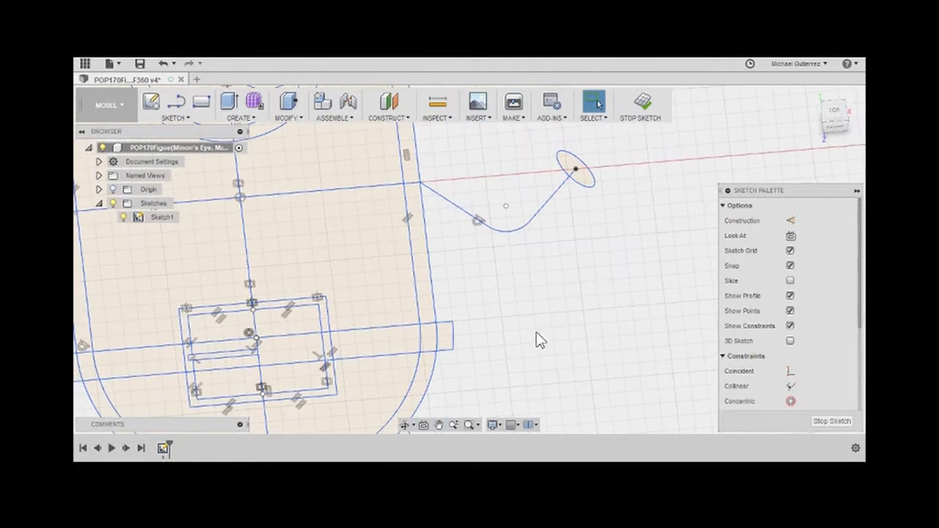
{"action": "scroll", "coordinate": [513, 313], "scroll_direction": "down", "scroll_amount": 3}
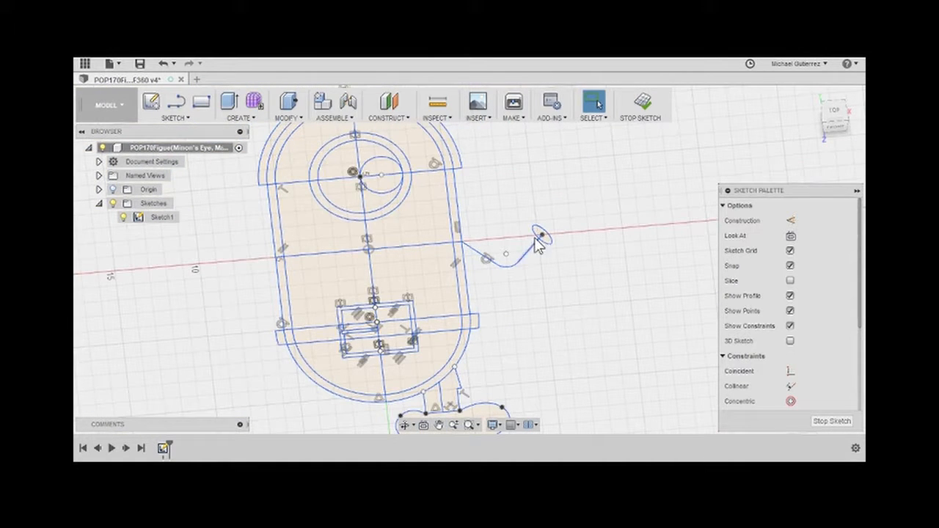
Step: Mirror the arm's two straight lines and elbow arc across the body's vertical centerline, leaving out the hand circle
{"action": "left_click", "coordinate": [188, 118]}
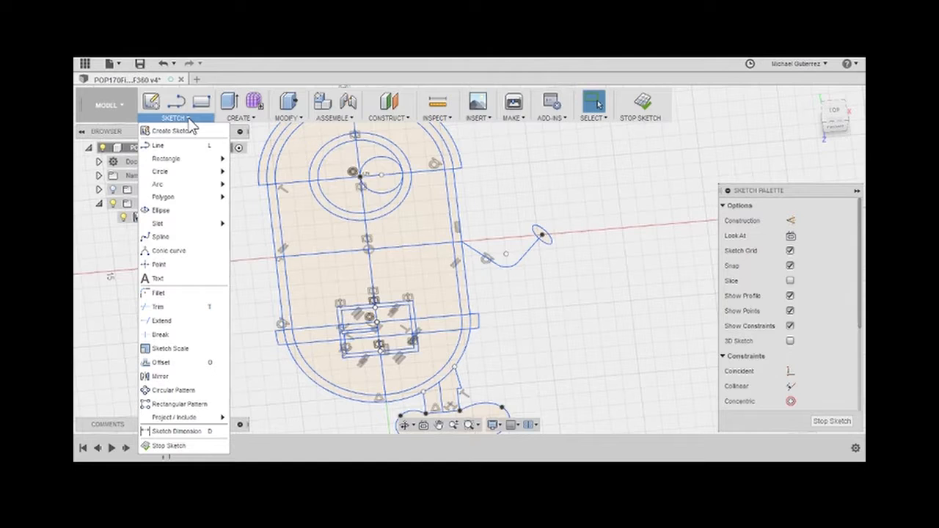
{"action": "left_click", "coordinate": [173, 375]}
{"action": "scroll", "coordinate": [507, 260], "scroll_direction": "up", "scroll_amount": 4}
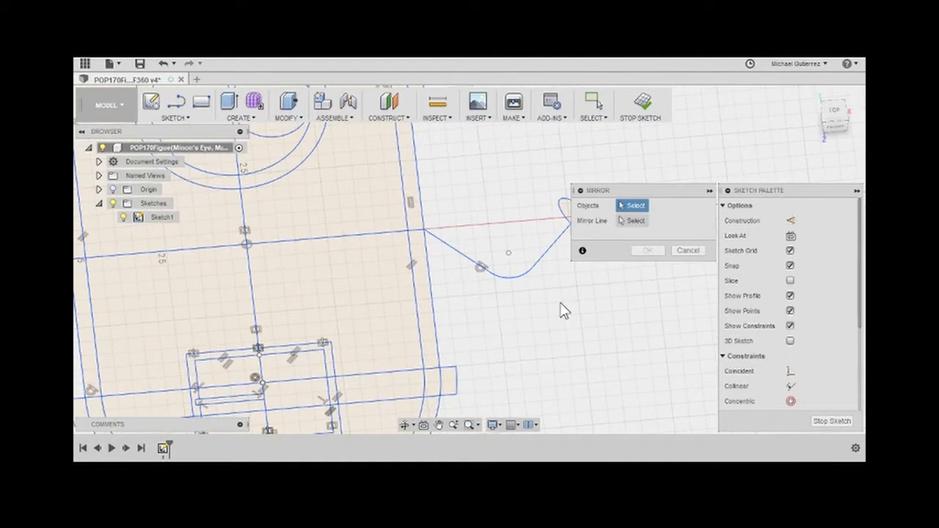
{"action": "left_click", "coordinate": [537, 268]}
{"action": "left_click", "coordinate": [510, 274]}
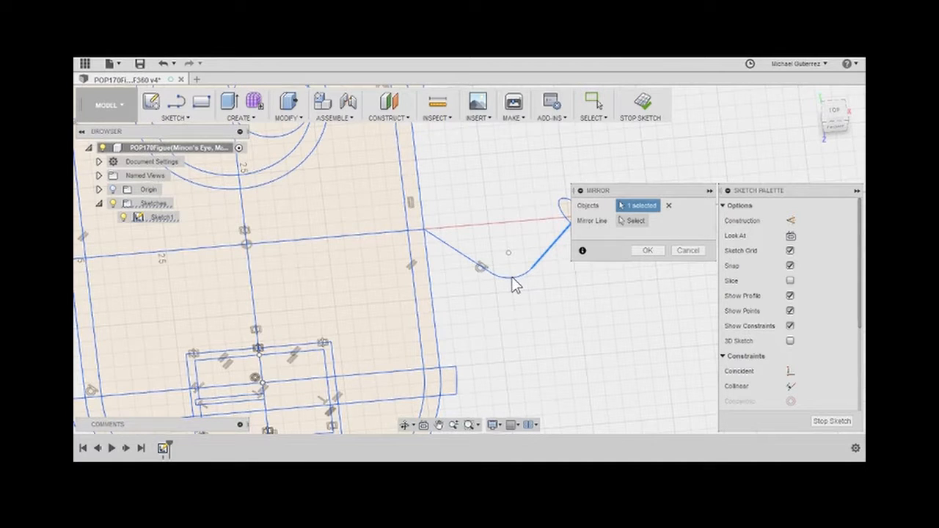
{"action": "left_click", "coordinate": [511, 278]}
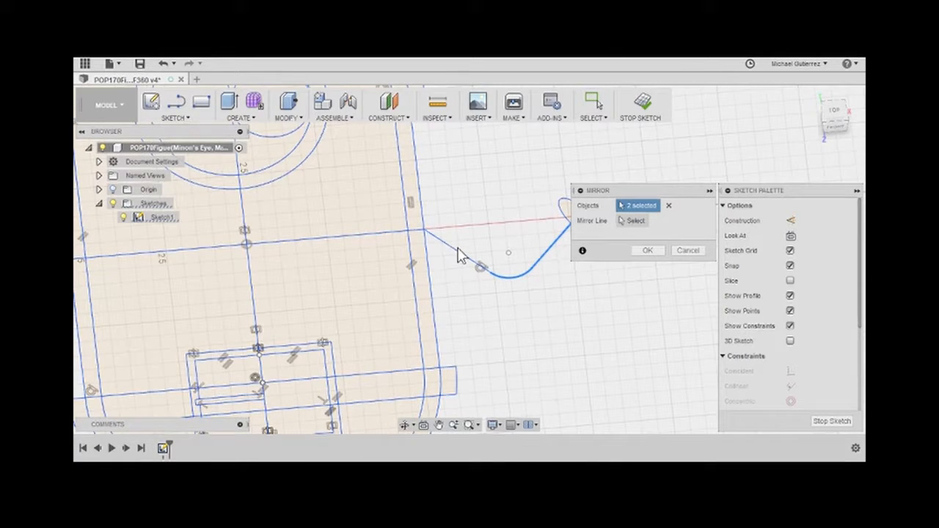
{"action": "left_click", "coordinate": [461, 258]}
{"action": "middle_click_drag", "start_coordinate": [562, 296], "coordinate": [528, 311]}
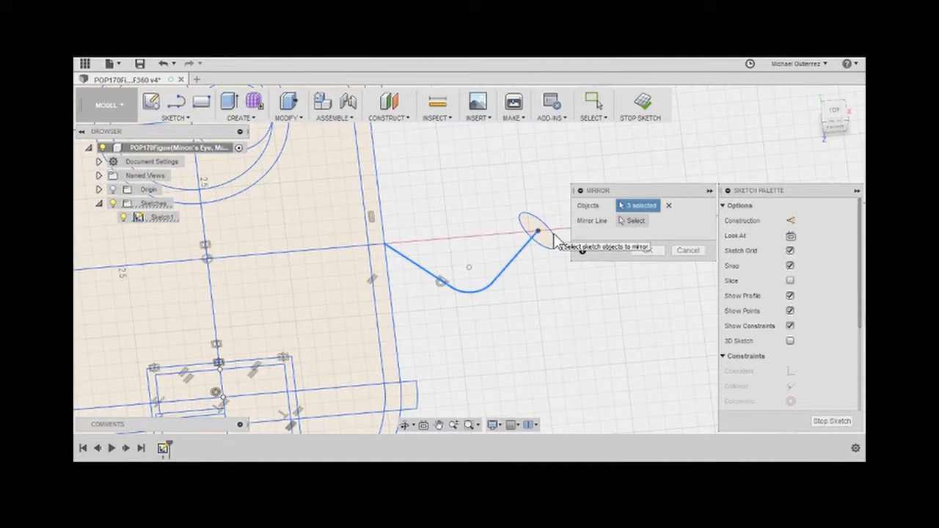
{"action": "scroll", "coordinate": [554, 237], "scroll_direction": "up", "scroll_amount": 5}
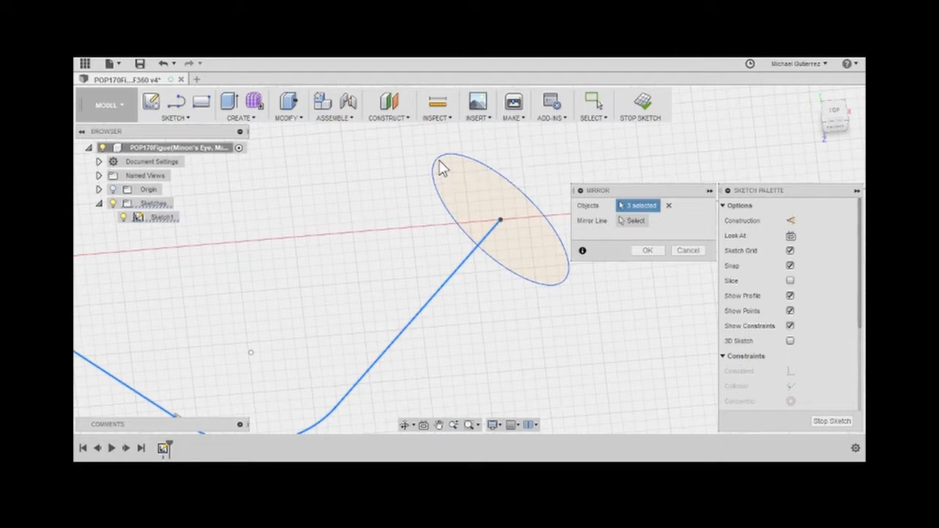
{"action": "left_click", "coordinate": [635, 221]}
{"action": "scroll", "coordinate": [579, 327], "scroll_direction": "down", "scroll_amount": 10}
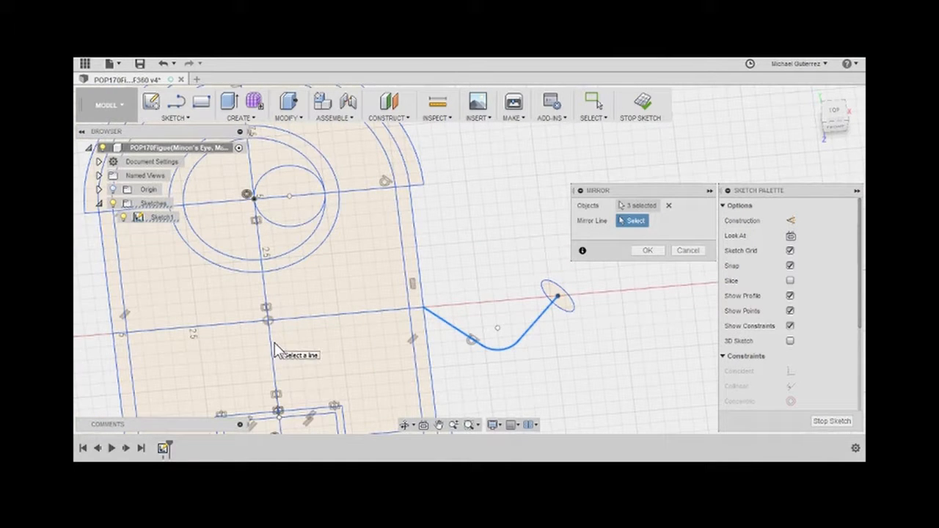
{"action": "left_click", "coordinate": [648, 251]}
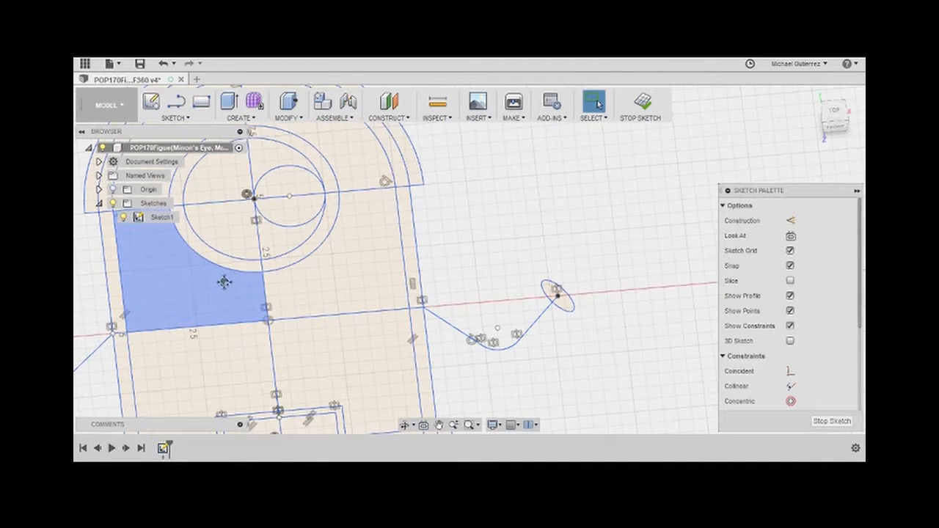
Step: Draw a line about 2.6 cm long outward along the horizontal axis from the mirrored arm's attachment point on the body
{"action": "middle_click_drag", "start_coordinate": [224, 279], "coordinate": [602, 233]}
{"action": "scroll", "coordinate": [521, 285], "scroll_direction": "up", "scroll_amount": 2}
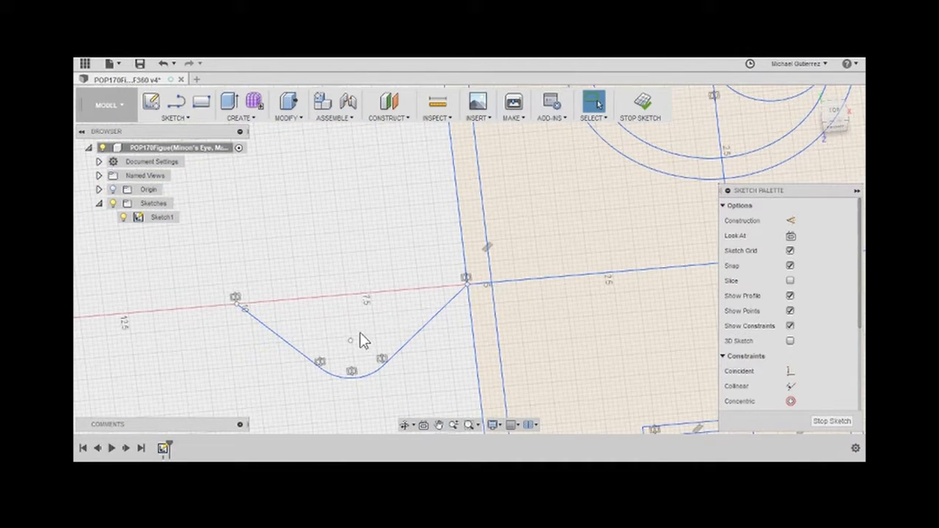
{"action": "key", "text": "l"}
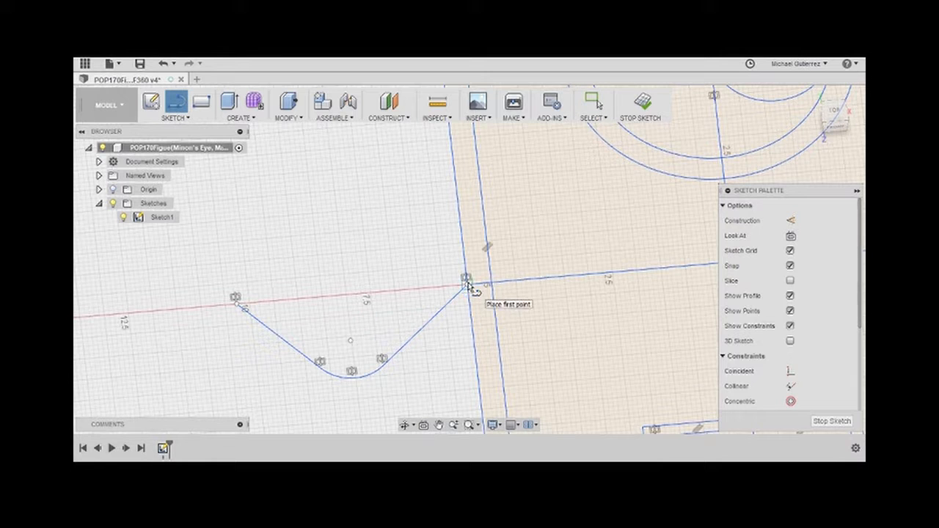
{"action": "left_click", "coordinate": [467, 281]}
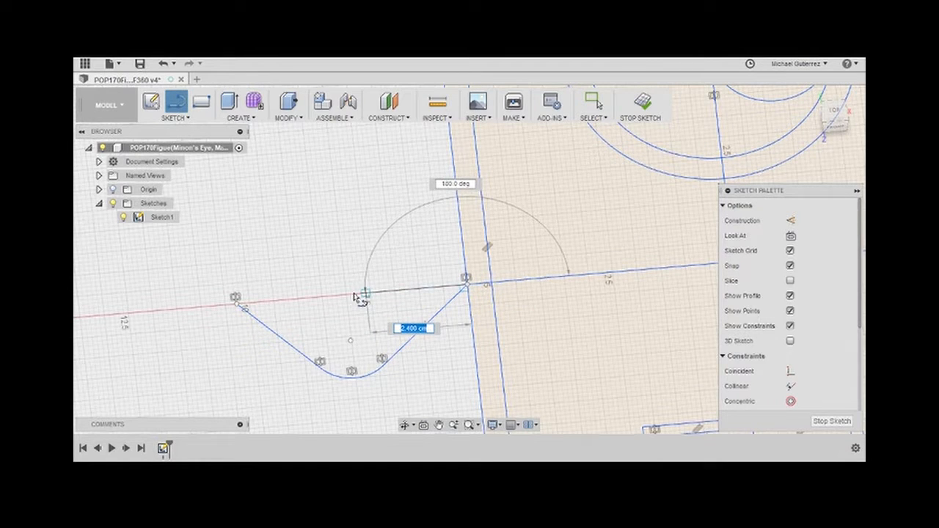
{"action": "left_click", "coordinate": [342, 295]}
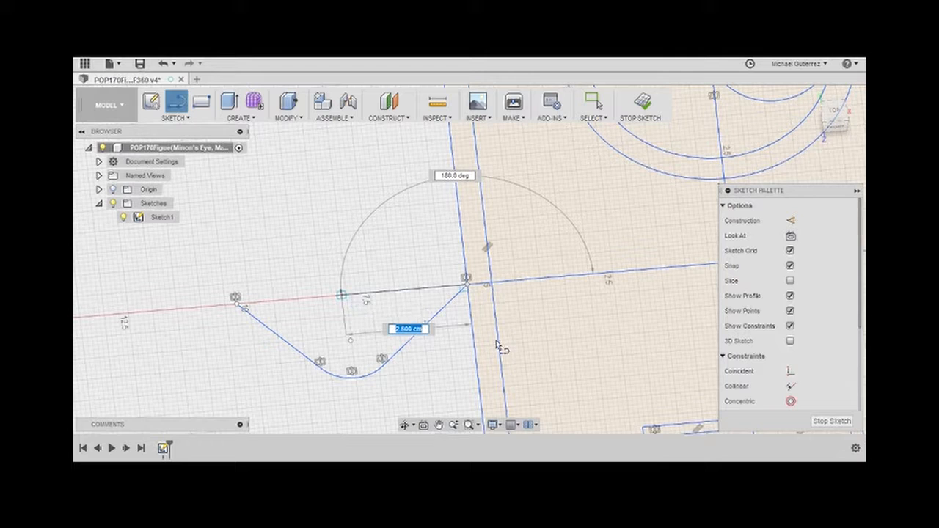
{"action": "key", "text": "Escape"}
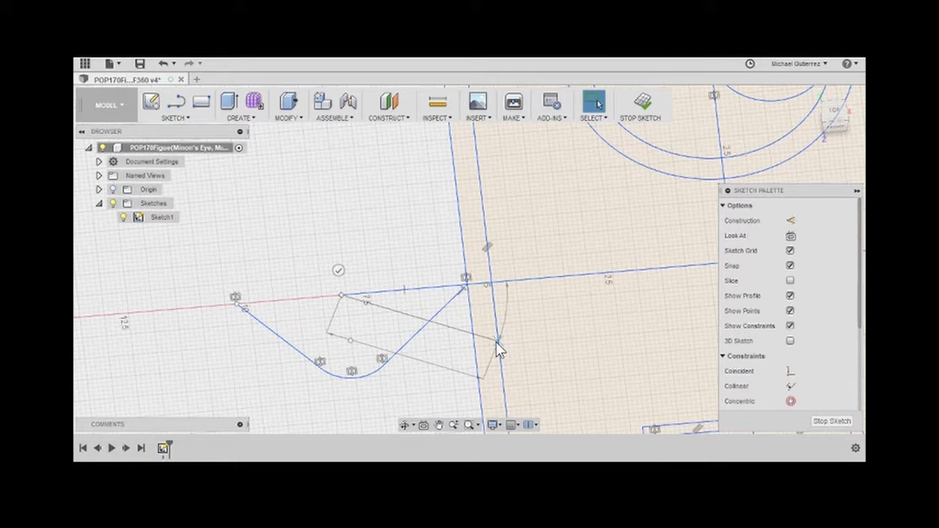
Step: Mirror the arm's two straight lines and elbow arc across the short horizontal line at the body attachment point
{"action": "left_click", "coordinate": [192, 118]}
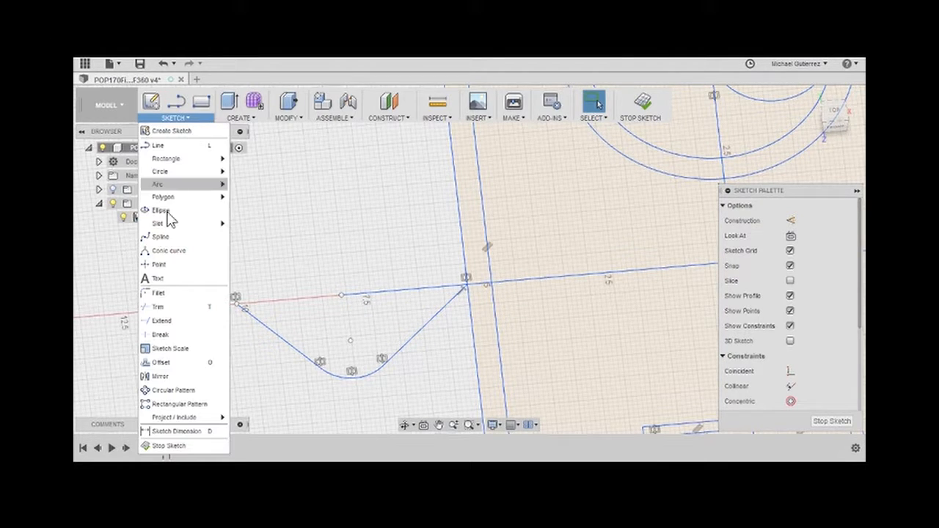
{"action": "left_click", "coordinate": [164, 377]}
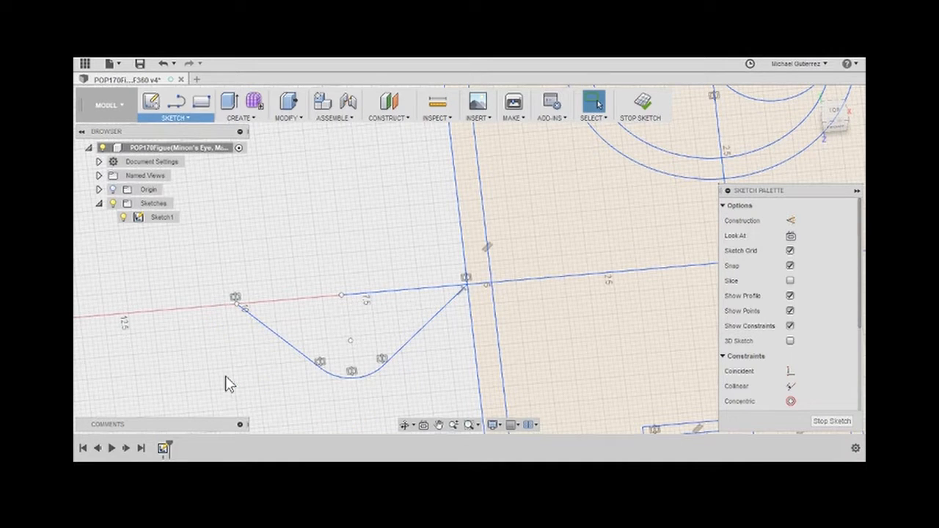
{"action": "left_click", "coordinate": [416, 335]}
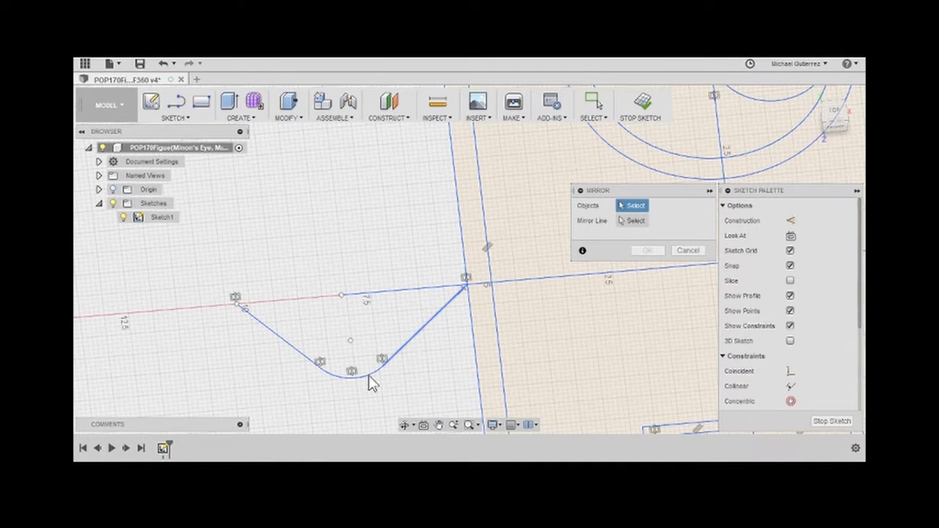
{"action": "left_click", "coordinate": [369, 378]}
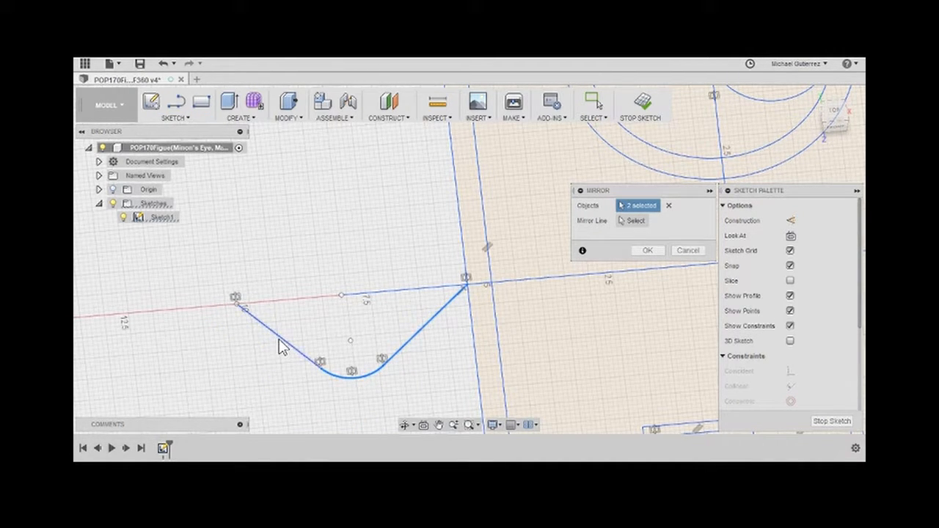
{"action": "left_click", "coordinate": [640, 223]}
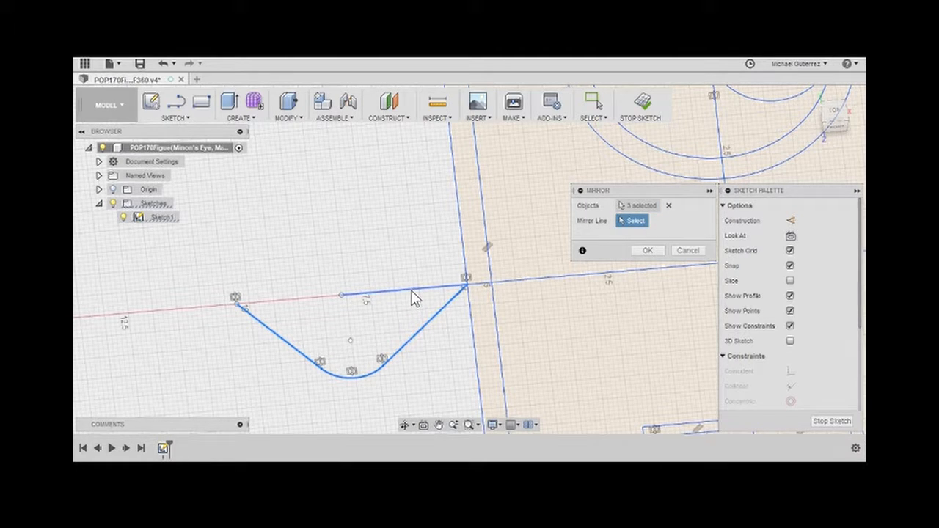
{"action": "left_click", "coordinate": [414, 296]}
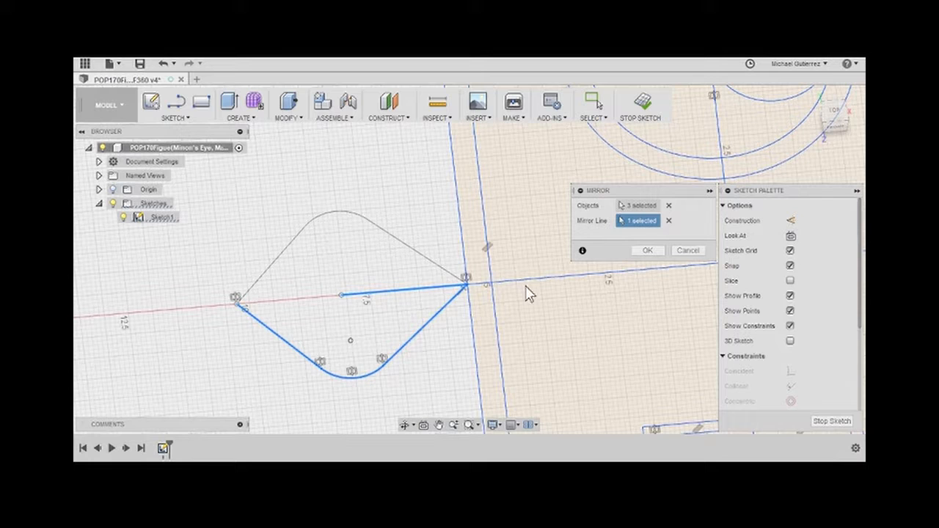
{"action": "left_click", "coordinate": [641, 250]}
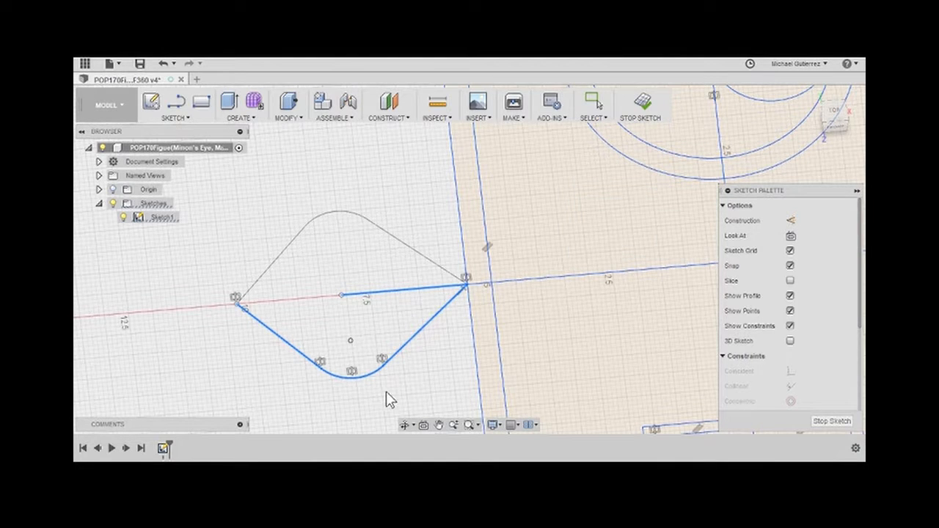
Step: Delete the original arm outline below the axis and the short horizontal line used as mirror line
{"action": "mouse_move", "coordinate": [413, 396]}
{"action": "left_mouse_down"}
{"action": "mouse_move", "coordinate": [348, 363]}
{"action": "mouse_move", "coordinate": [296, 352]}
{"action": "left_mouse_up"}
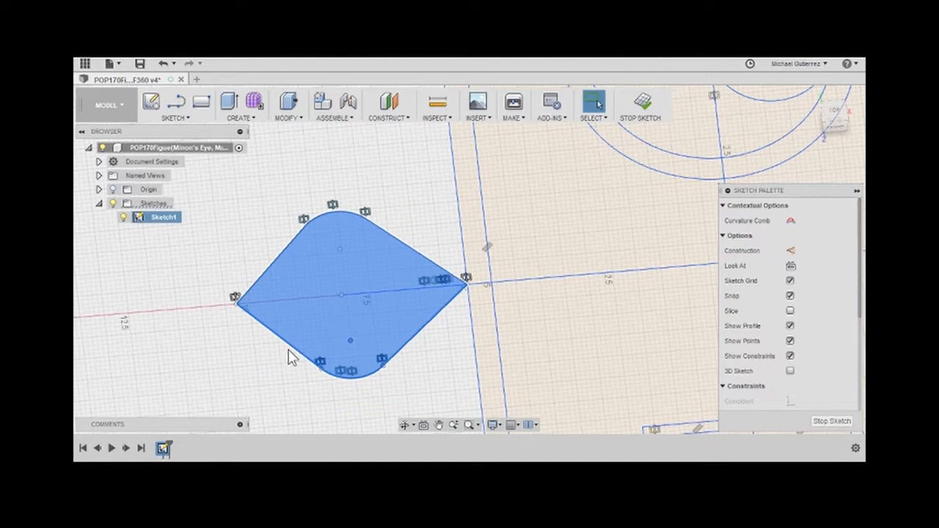
{"action": "left_click", "coordinate": [352, 354]}
{"action": "key", "text": "Delete"}
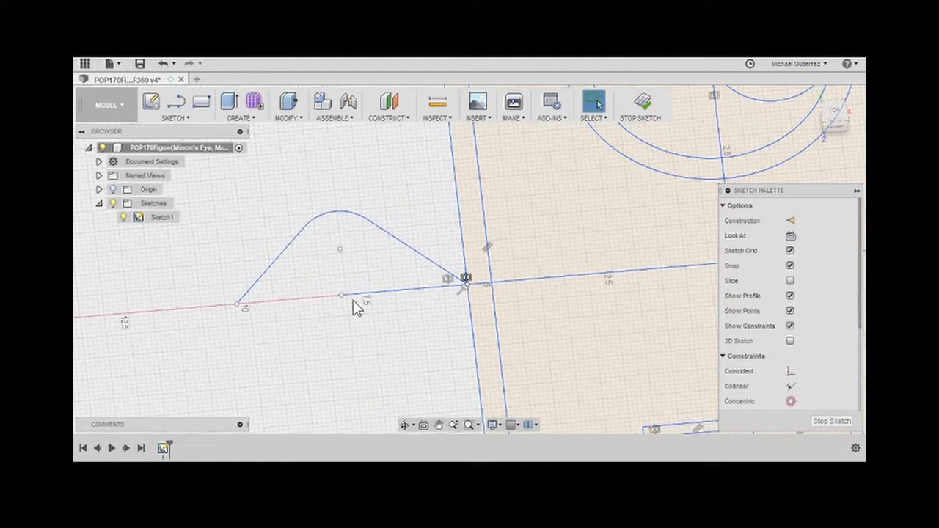
{"action": "left_click", "coordinate": [359, 292]}
{"action": "key", "text": "Delete"}
Step: Save the design as a new version with the description "User Saved"
{"action": "scroll", "coordinate": [368, 292], "scroll_direction": "down", "scroll_amount": 5}
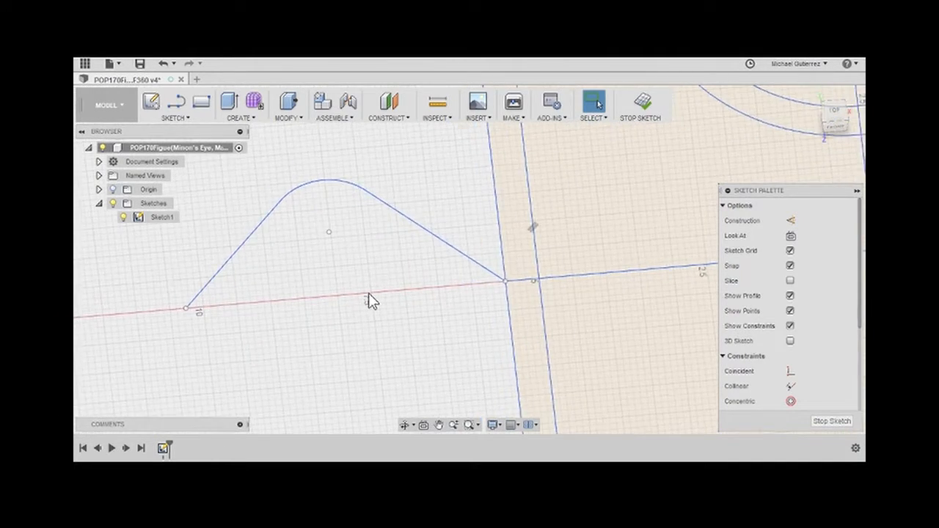
{"action": "scroll", "coordinate": [369, 296], "scroll_direction": "up", "scroll_amount": 5}
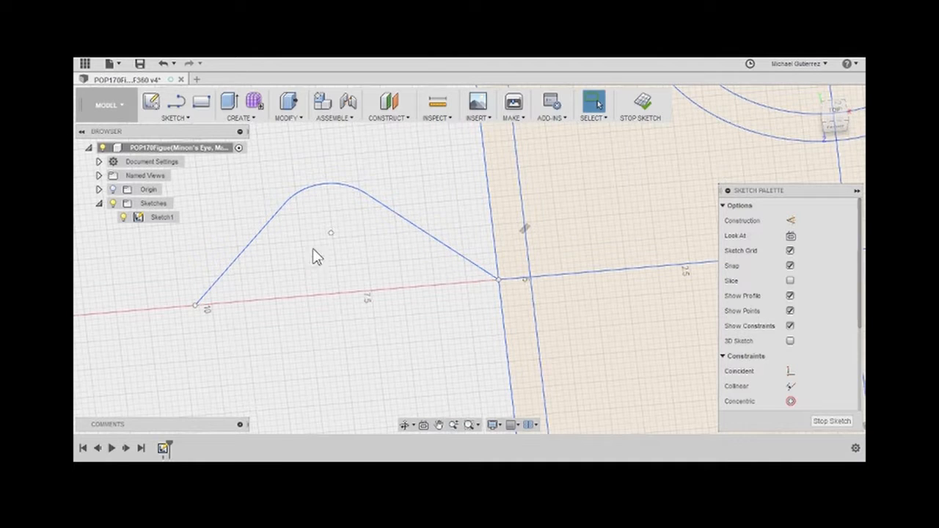
{"action": "left_click", "coordinate": [140, 65]}
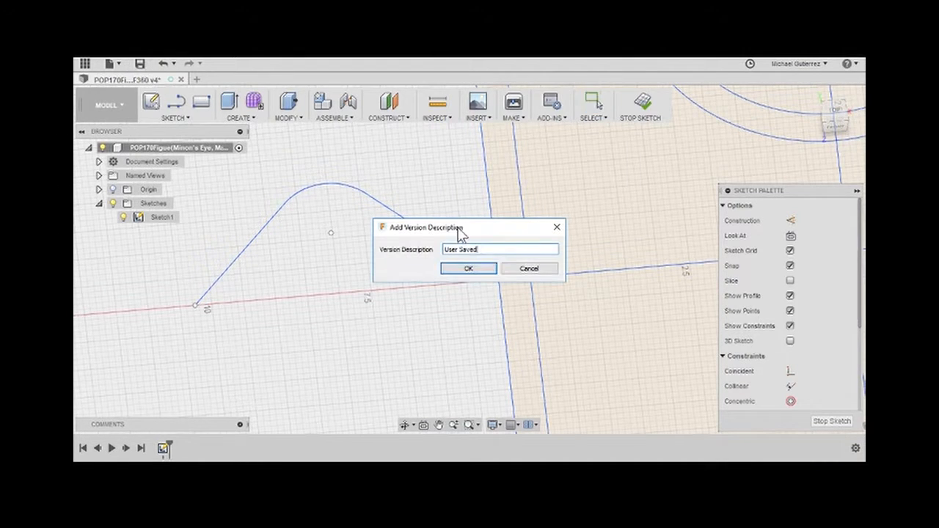
{"action": "left_click", "coordinate": [468, 269]}
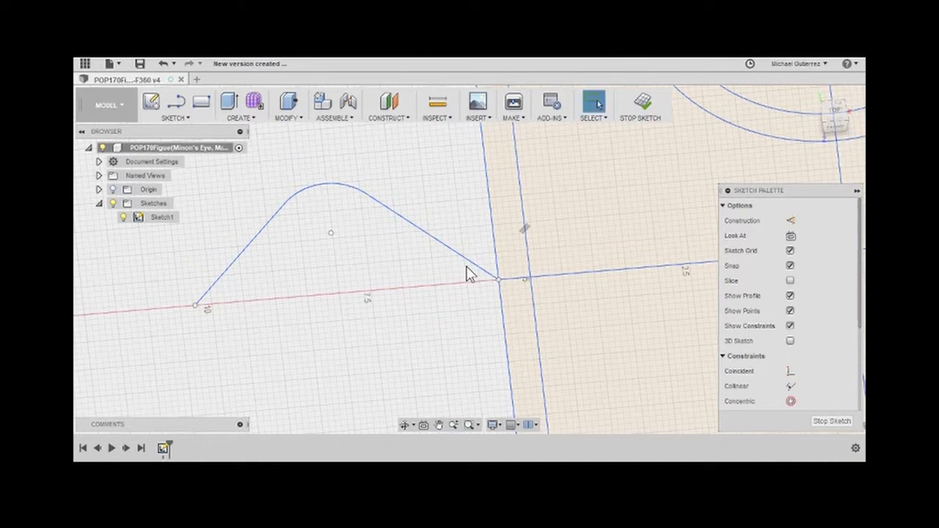
Step: Select the flipped arm's two lines and arc for Move/Copy and set the pivot at the arm's attachment point on the body
{"action": "left_click", "coordinate": [301, 119]}
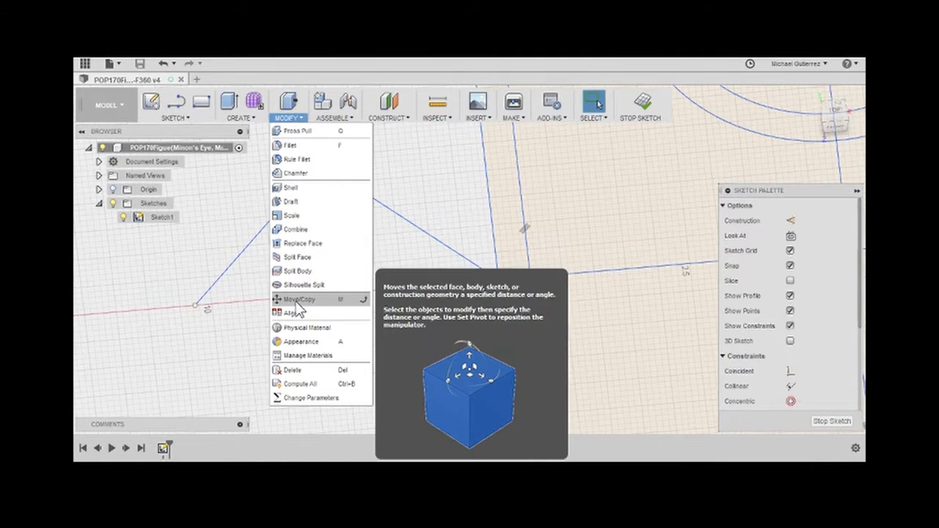
{"action": "left_click", "coordinate": [297, 301]}
{"action": "left_click", "coordinate": [444, 248]}
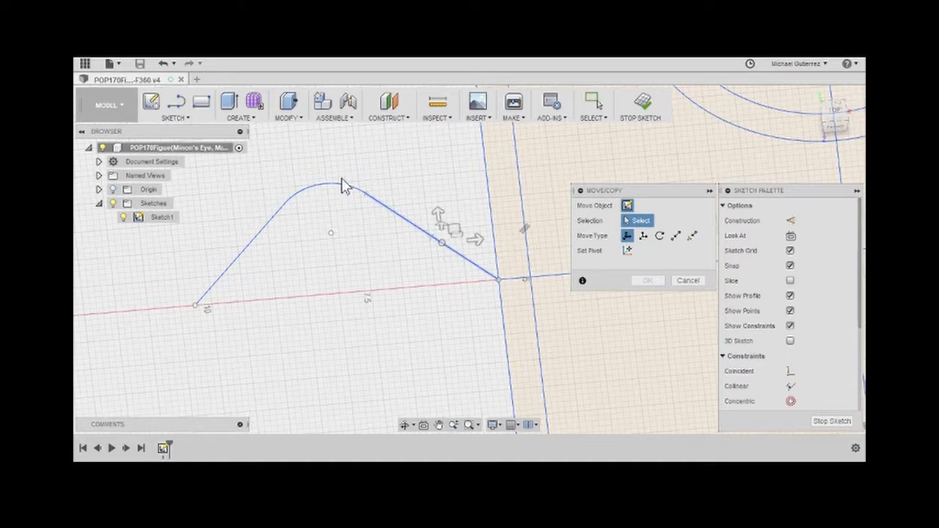
{"action": "left_click", "coordinate": [323, 184]}
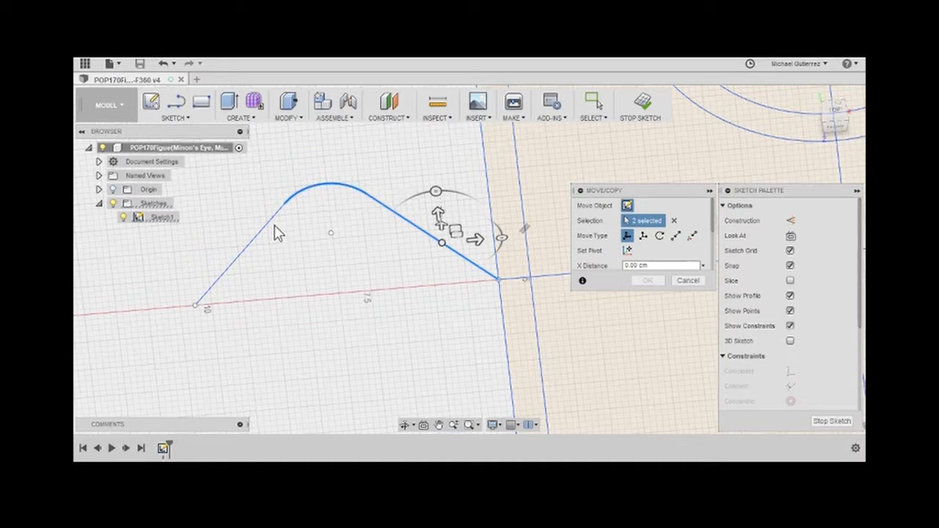
{"action": "left_click", "coordinate": [266, 236]}
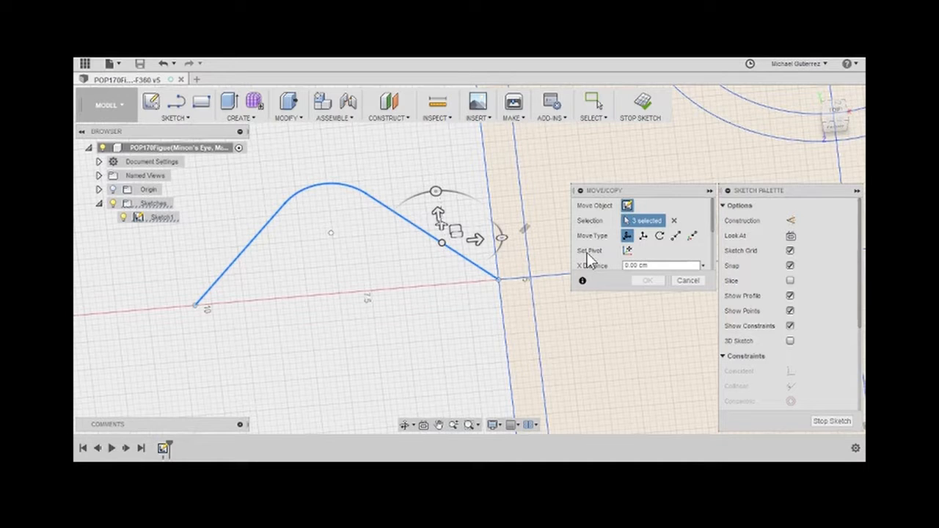
{"action": "left_click", "coordinate": [627, 250]}
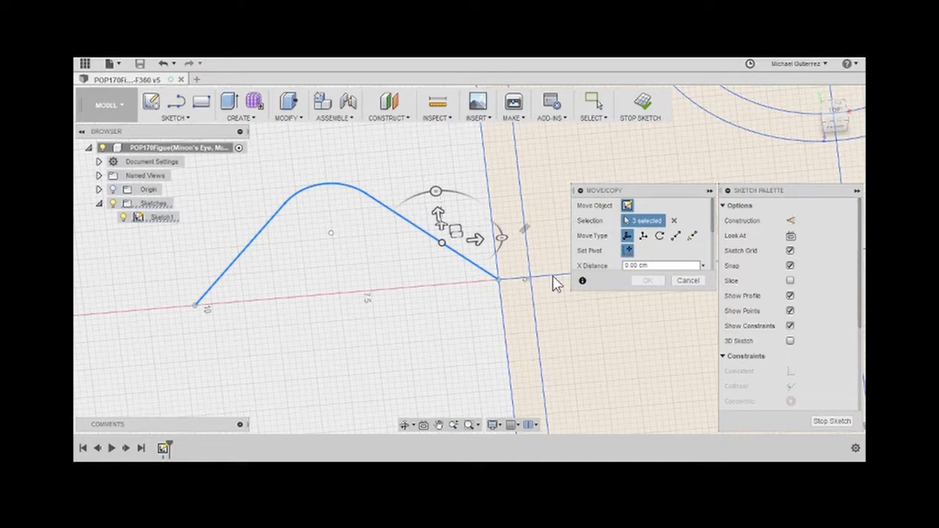
{"action": "left_click", "coordinate": [499, 281]}
{"action": "scroll", "coordinate": [499, 282], "scroll_direction": "up", "scroll_amount": 3}
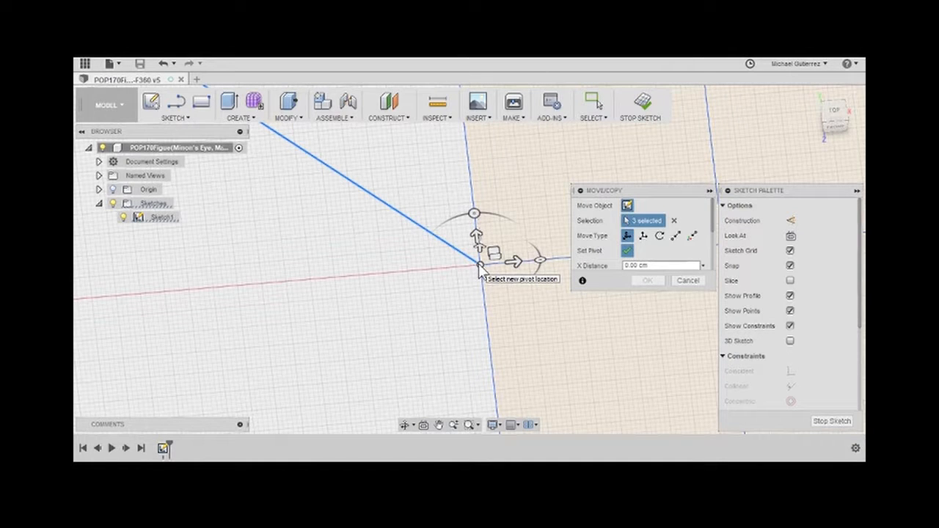
{"action": "scroll", "coordinate": [376, 288], "scroll_direction": "down", "scroll_amount": 5}
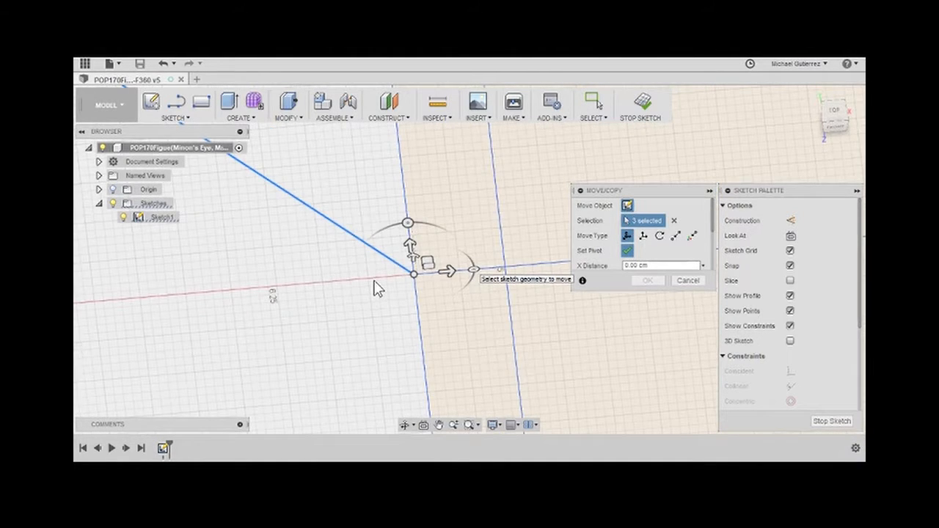
{"action": "middle_click_drag", "start_coordinate": [345, 317], "coordinate": [424, 293]}
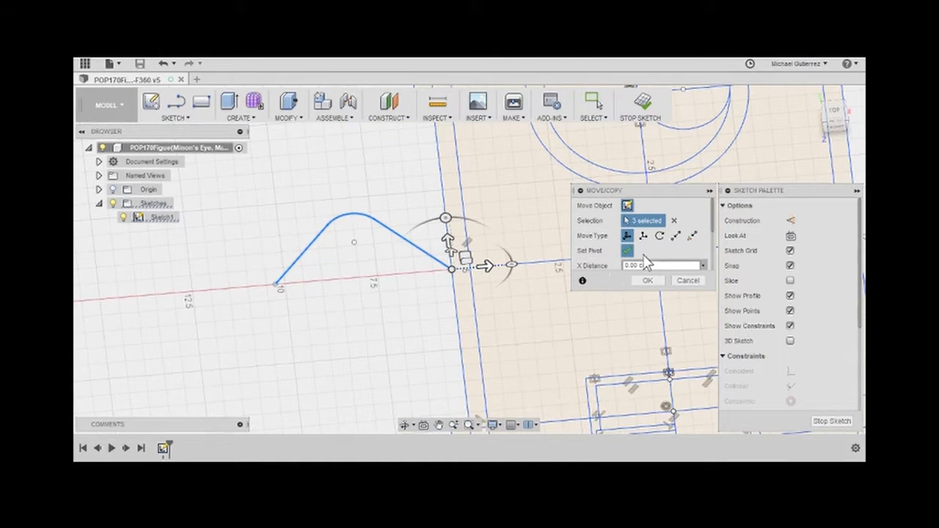
{"action": "left_click", "coordinate": [628, 253]}
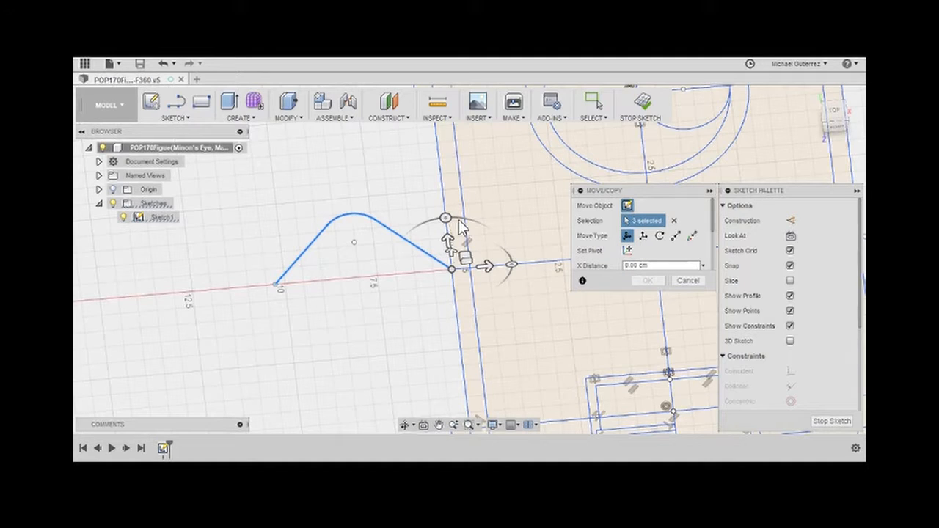
Step: Rotate the arm outline 60 degrees about the attachment point so that its free end swings down beside the body
{"action": "left_click_drag", "start_coordinate": [445, 217], "coordinate": [410, 254]}
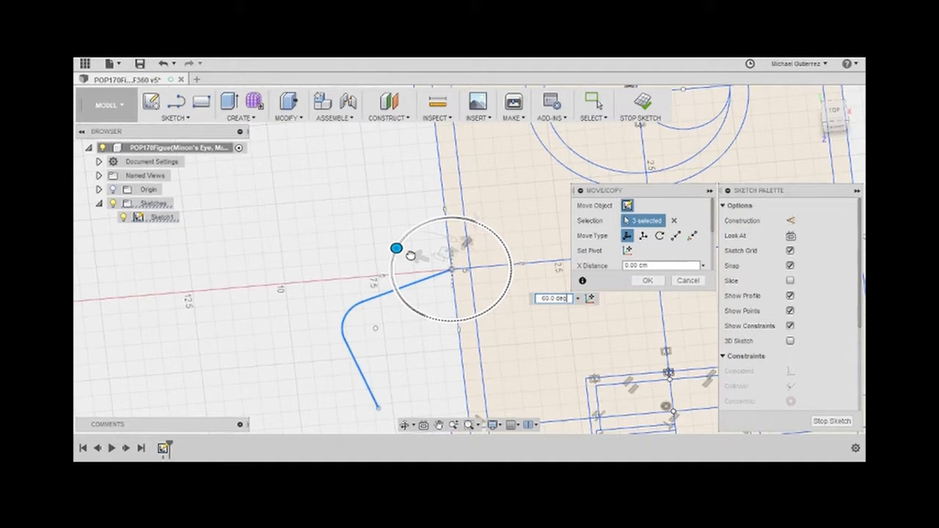
{"action": "middle_click_drag", "start_coordinate": [493, 336], "coordinate": [434, 274]}
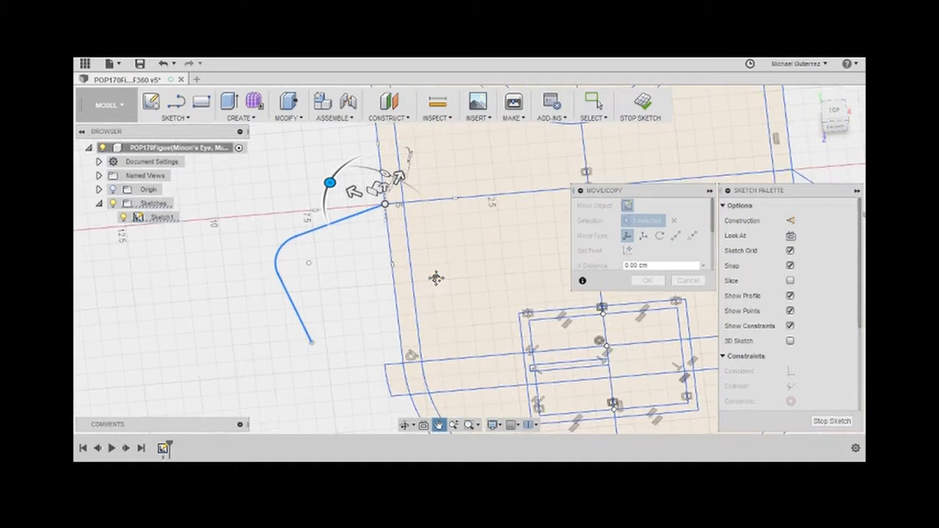
{"action": "left_click", "coordinate": [653, 285]}
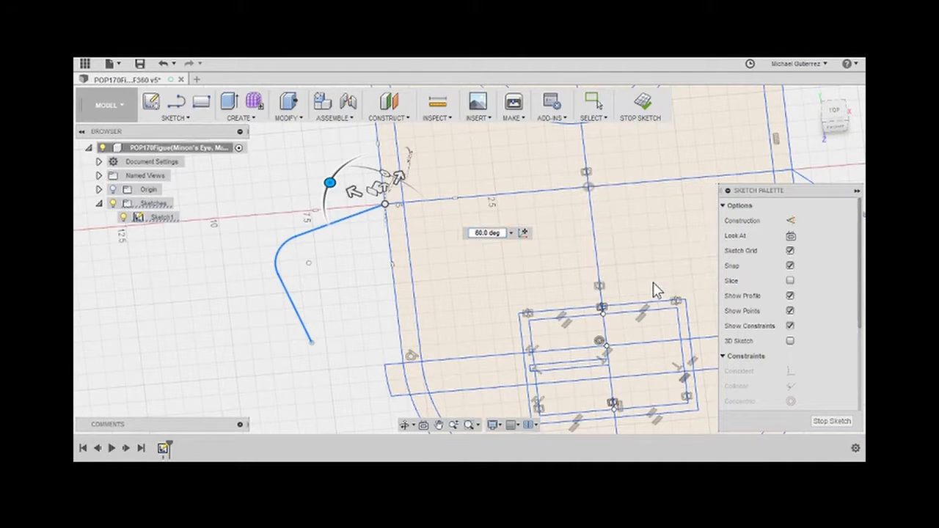
Step: Try to draw a 1.5 cm diameter circle centred on the arm's free end, and delete the resulting circle
{"action": "middle_click_drag", "start_coordinate": [362, 306], "coordinate": [437, 261]}
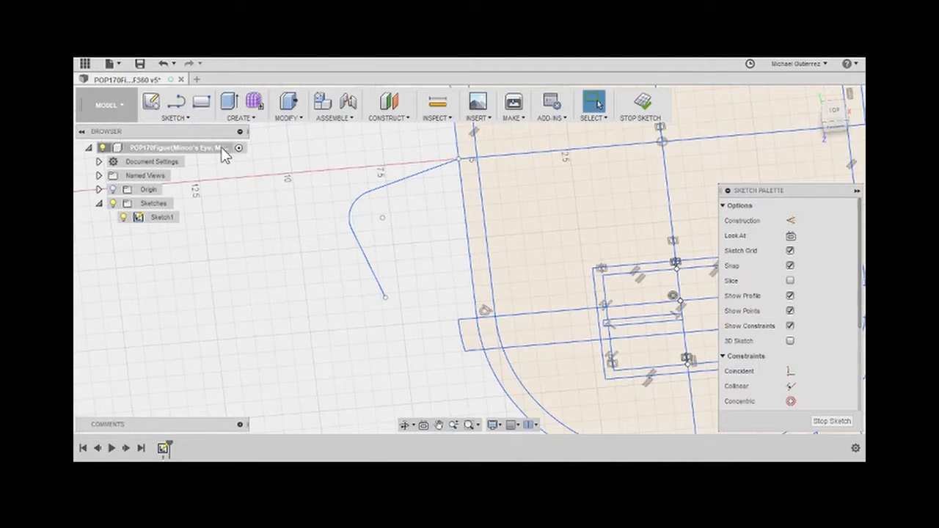
{"action": "left_click", "coordinate": [186, 121]}
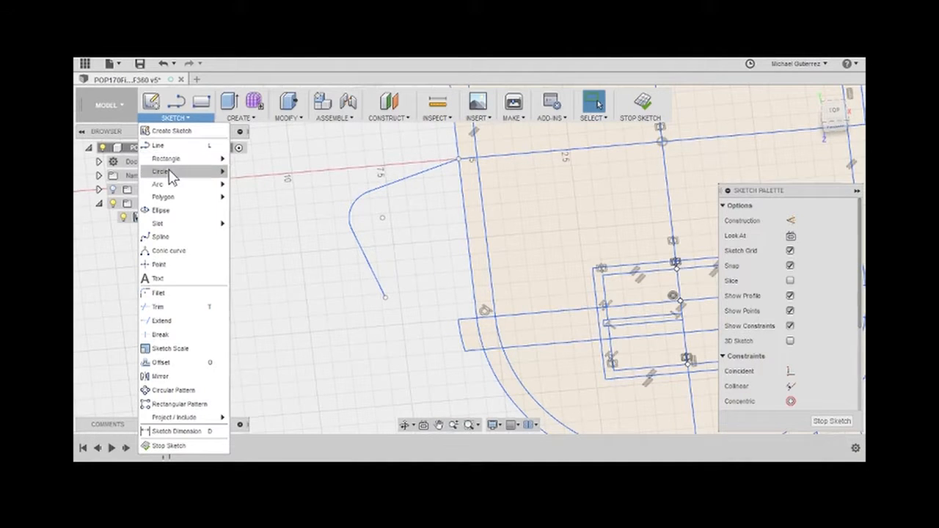
{"action": "mouse_move", "coordinate": [173, 172]}
{"action": "left_click", "coordinate": [259, 187]}
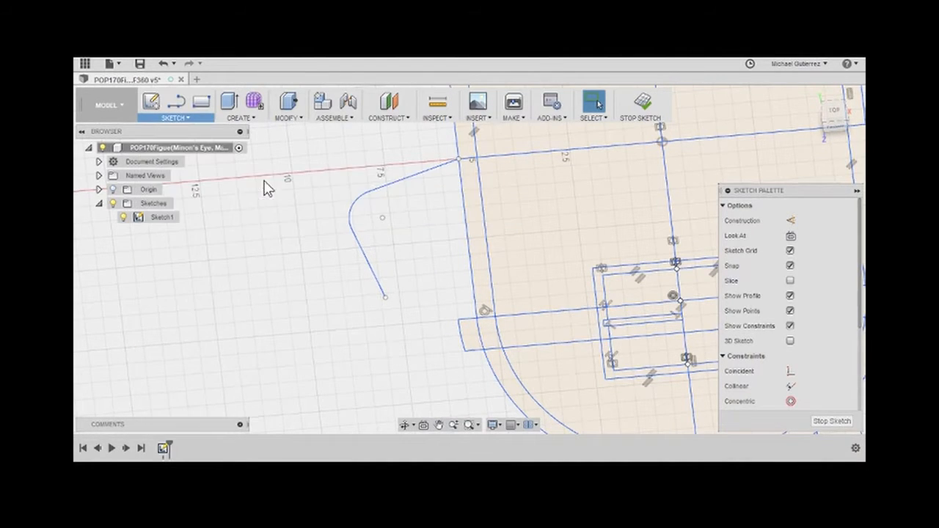
{"action": "left_click", "coordinate": [386, 301]}
{"action": "scroll", "coordinate": [386, 301], "scroll_direction": "up", "scroll_amount": 2}
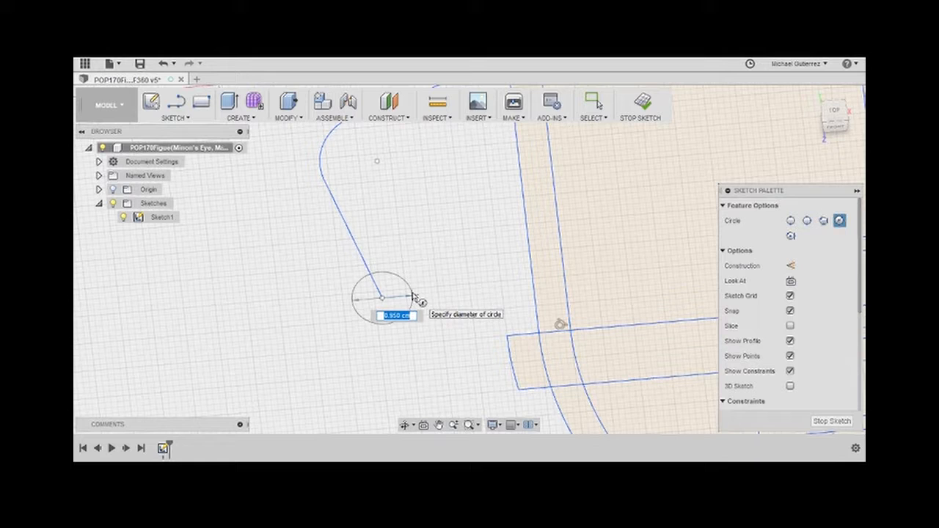
{"action": "type", "text": "1.5"}
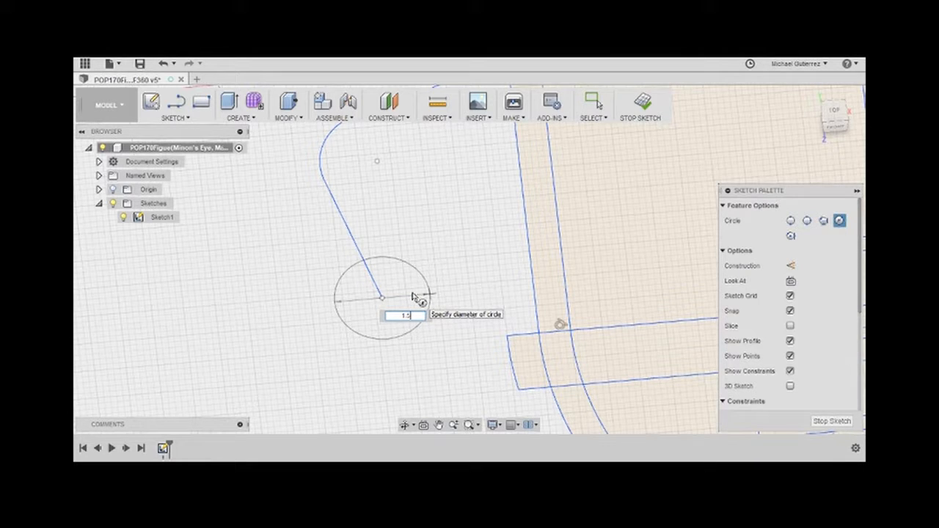
{"action": "key", "text": "Return"}
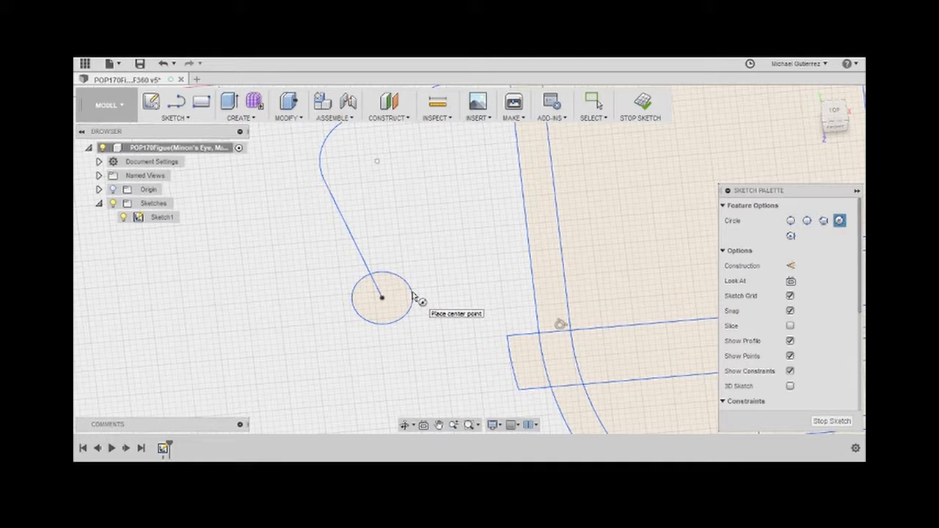
{"action": "key", "text": "Escape"}
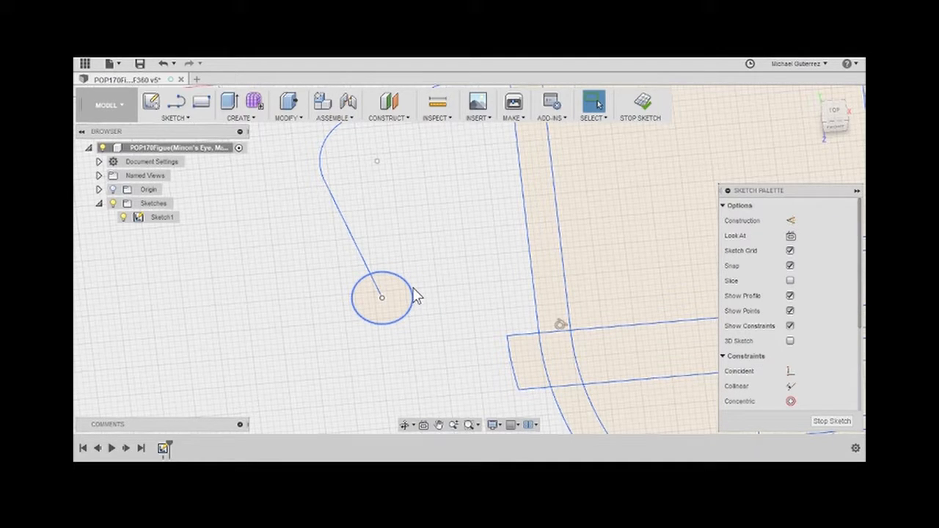
{"action": "left_click", "coordinate": [413, 296]}
{"action": "key", "text": "Delete"}
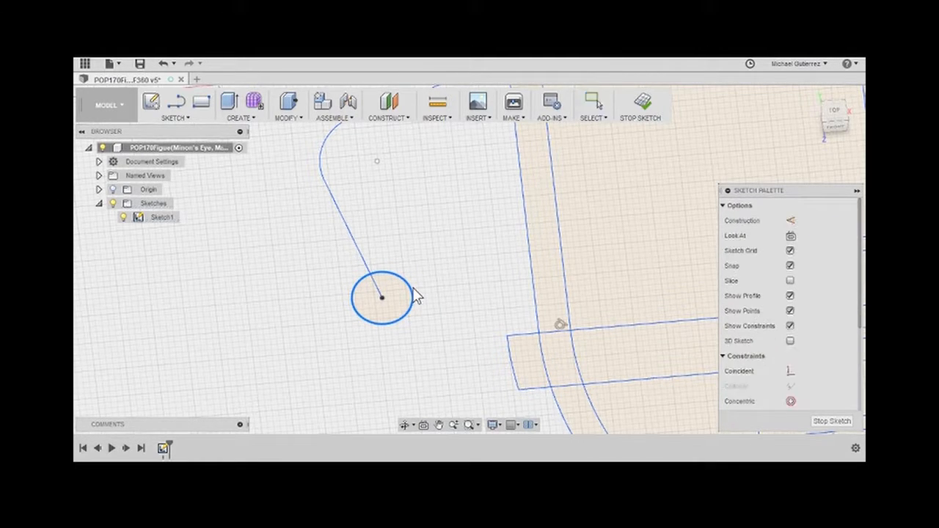
Step: Draw a 1.5 cm diameter circle centred on the arm's free end and delete its diameter dimension
{"action": "key", "text": "c"}
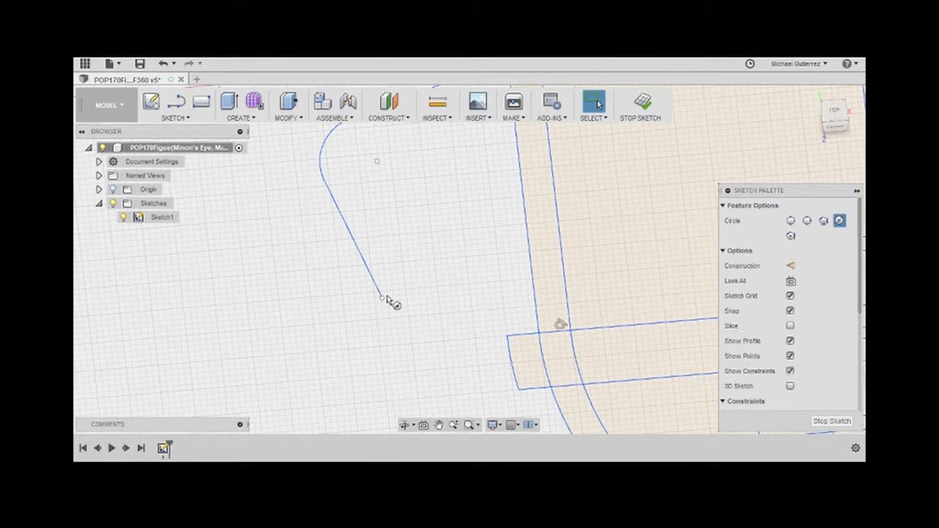
{"action": "left_click", "coordinate": [382, 297]}
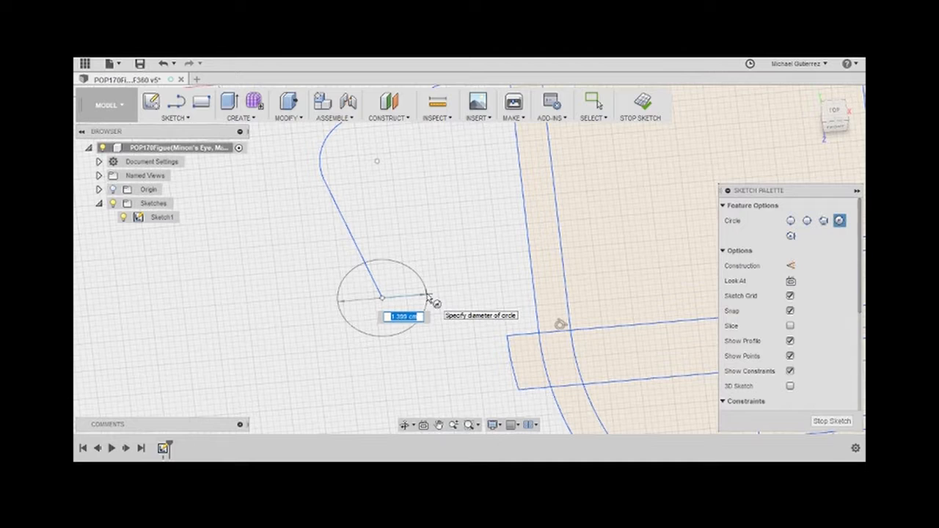
{"action": "type", "text": "1.5"}
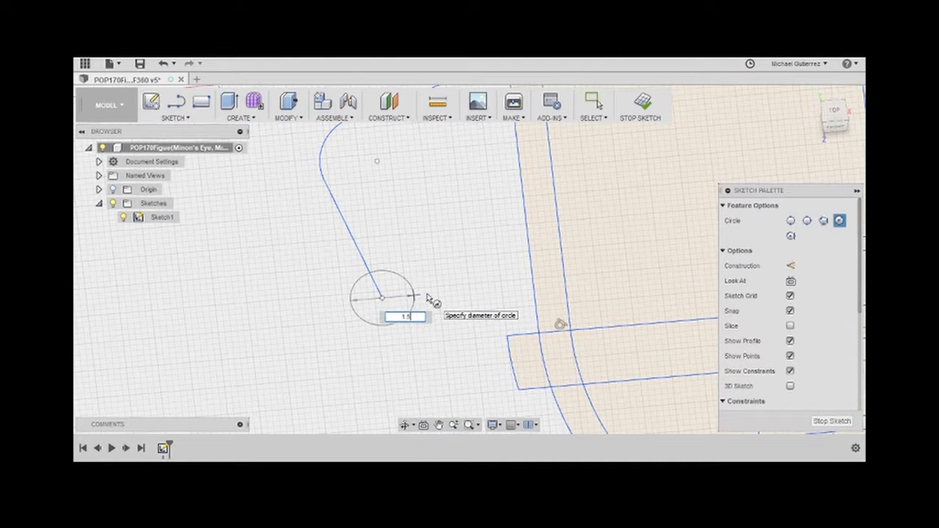
{"action": "key", "text": "Tab"}
{"action": "key", "text": "Return"}
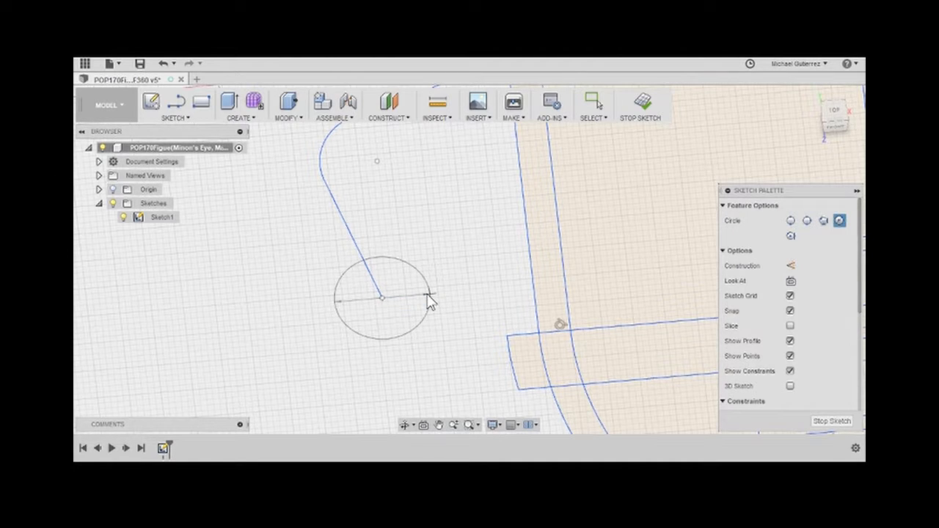
{"action": "key", "text": "Escape"}
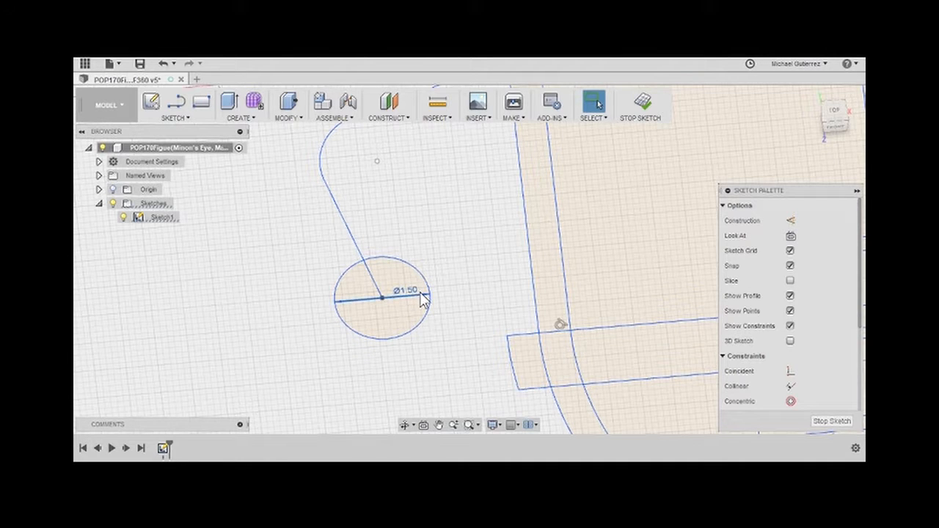
{"action": "key", "text": "Delete"}
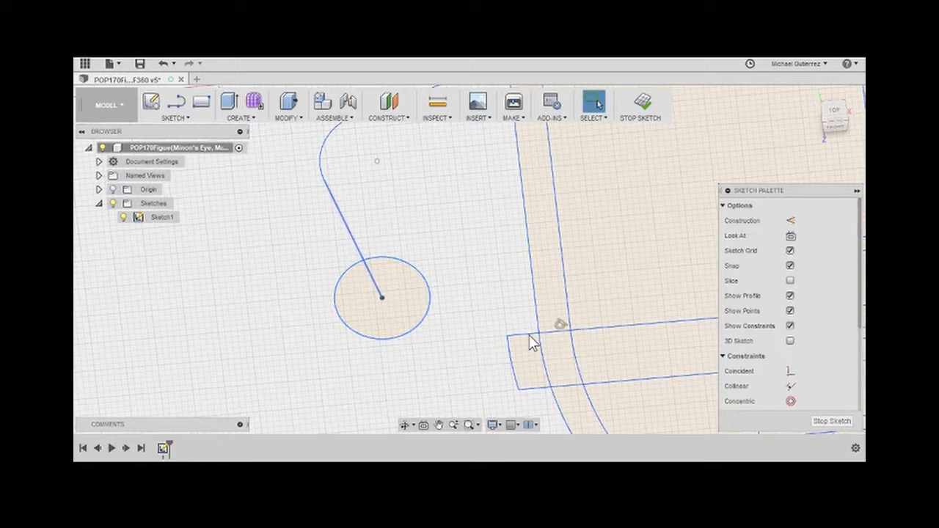
Step: Select the hand circle for Move/Copy and rotate it 15 degrees about the Z axis to line up with the arm
{"action": "key", "text": "m"}
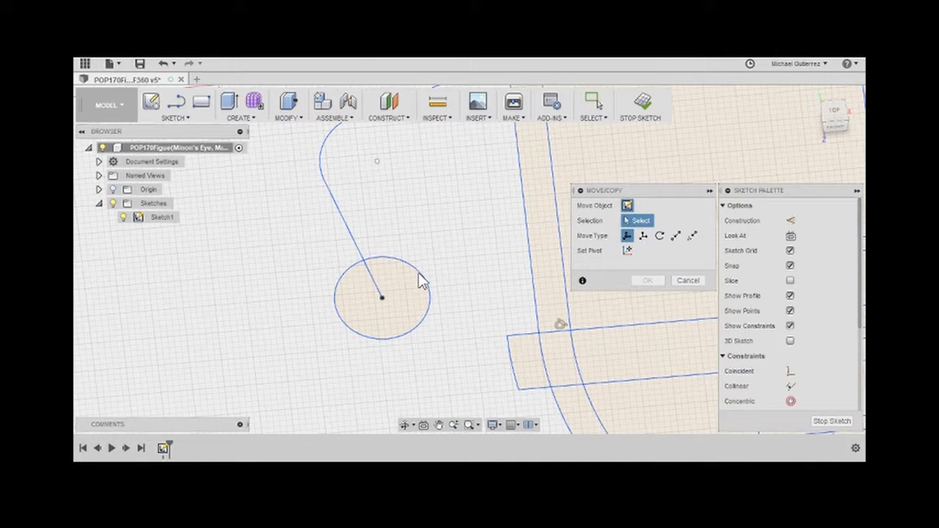
{"action": "left_click", "coordinate": [421, 281]}
{"action": "left_click", "coordinate": [380, 298]}
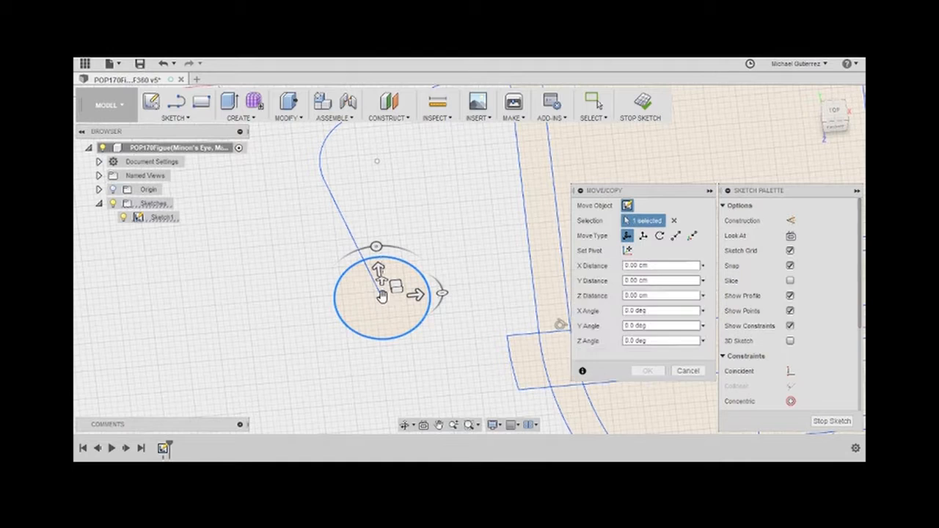
{"action": "left_click", "coordinate": [377, 248]}
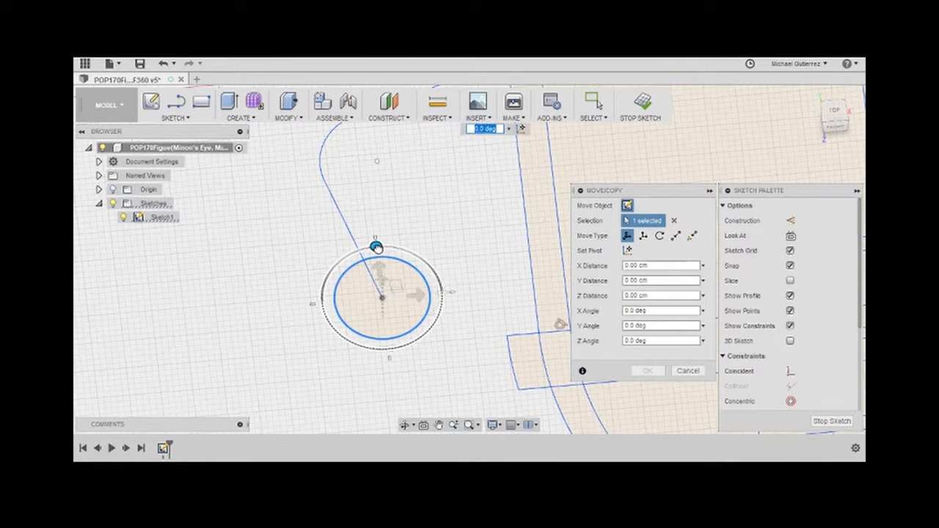
{"action": "left_click_drag", "start_coordinate": [376, 247], "coordinate": [361, 250]}
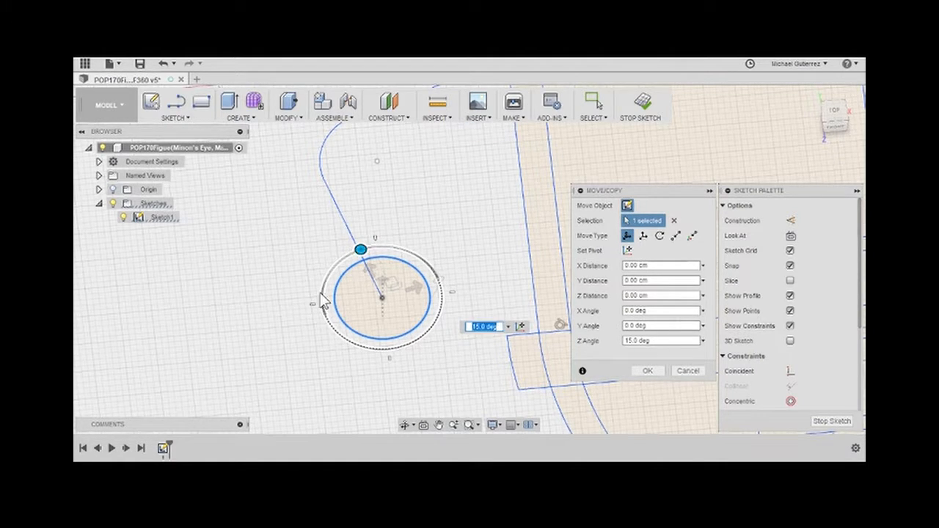
{"action": "left_click", "coordinate": [296, 291]}
Step: Rotate the hand circle 90 degrees about the X axis so it stands upright across the arm's end, and apply the move
{"action": "middle_click_drag", "start_coordinate": [281, 280], "coordinate": [303, 265], "text": "shift"}
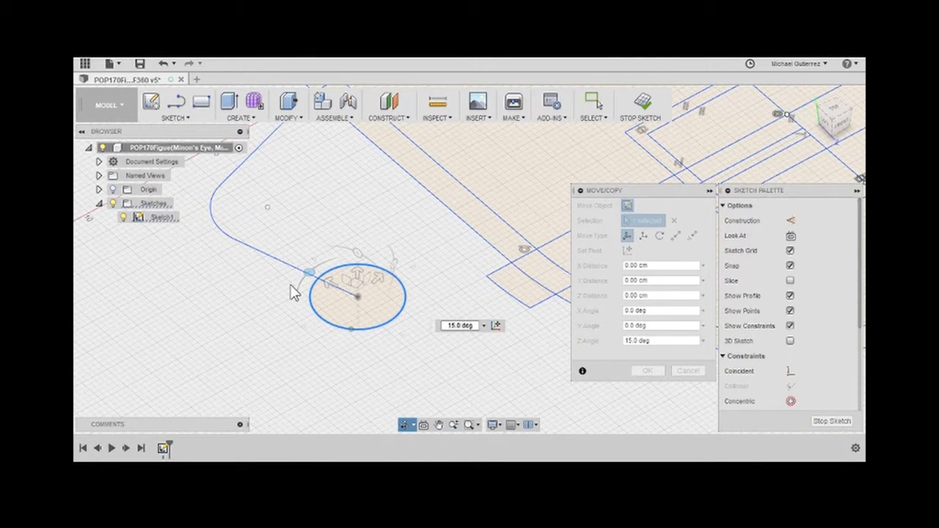
{"action": "scroll", "coordinate": [270, 317], "scroll_direction": "down", "scroll_amount": 3}
{"action": "scroll", "coordinate": [281, 288], "scroll_direction": "up", "scroll_amount": 5}
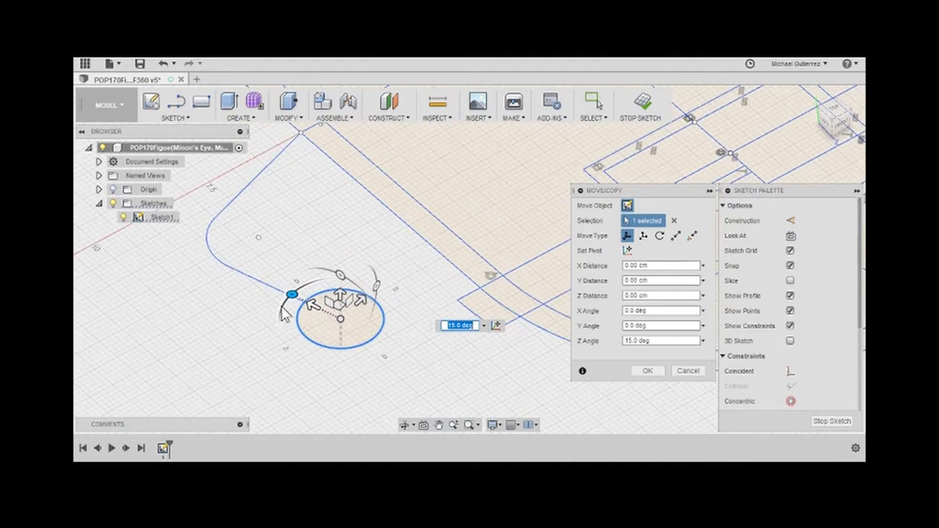
{"action": "scroll", "coordinate": [433, 346], "scroll_direction": "down", "scroll_amount": 1}
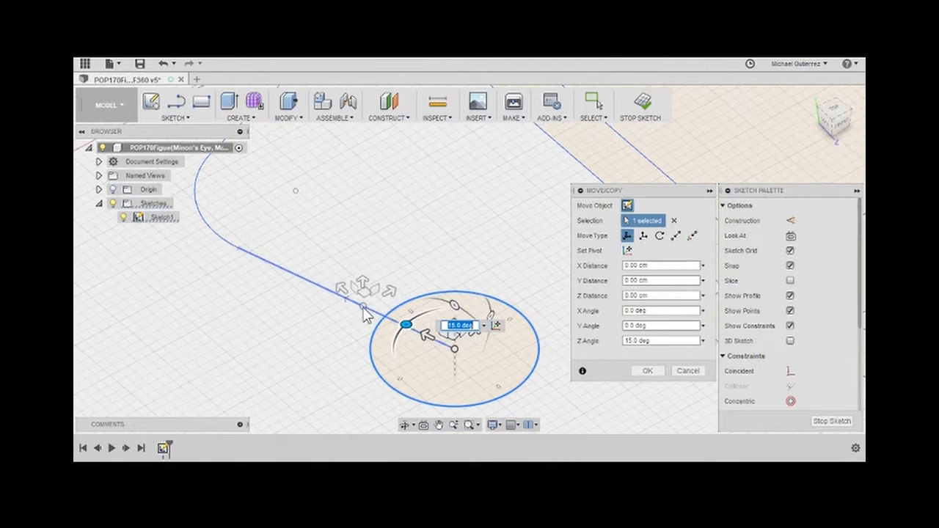
{"action": "mouse_move", "coordinate": [520, 362]}
{"action": "middle_mouse_down"}
{"action": "mouse_move", "coordinate": [521, 323]}
{"action": "mouse_move", "coordinate": [513, 308]}
{"action": "mouse_move", "coordinate": [506, 314]}
{"action": "middle_mouse_up"}
{"action": "middle_click_drag", "start_coordinate": [436, 253], "coordinate": [430, 253]}
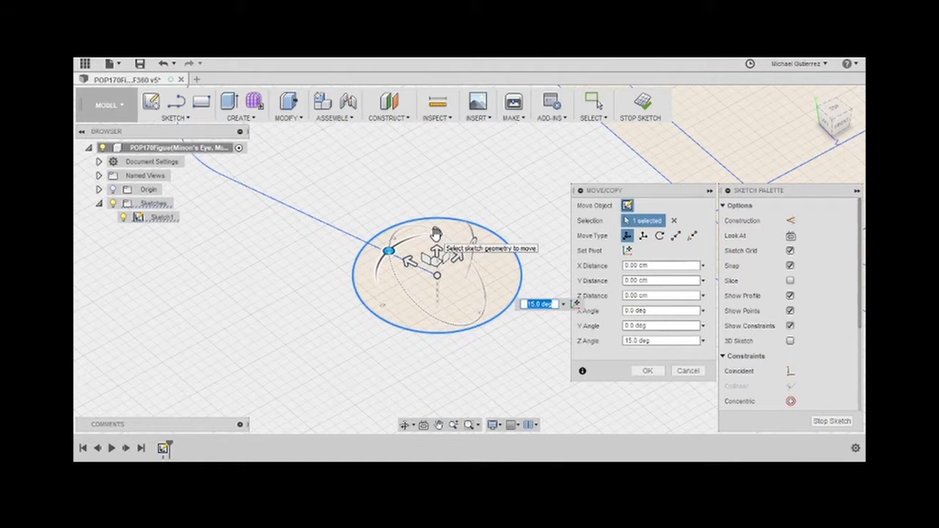
{"action": "left_click", "coordinate": [438, 233]}
{"action": "left_click_drag", "start_coordinate": [454, 253], "coordinate": [481, 295]}
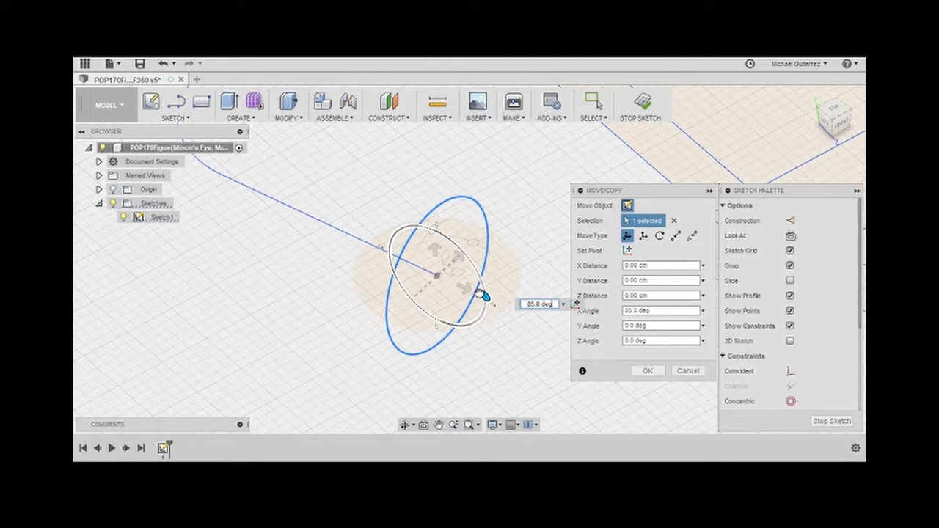
{"action": "left_click", "coordinate": [539, 303]}
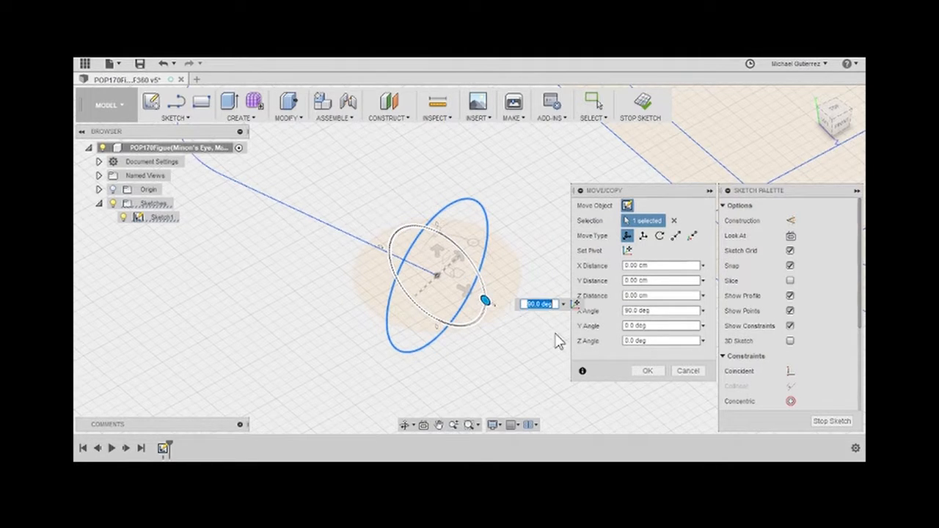
{"action": "type", "text": "90"}
{"action": "key", "text": "Return"}
{"action": "left_click", "coordinate": [645, 372]}
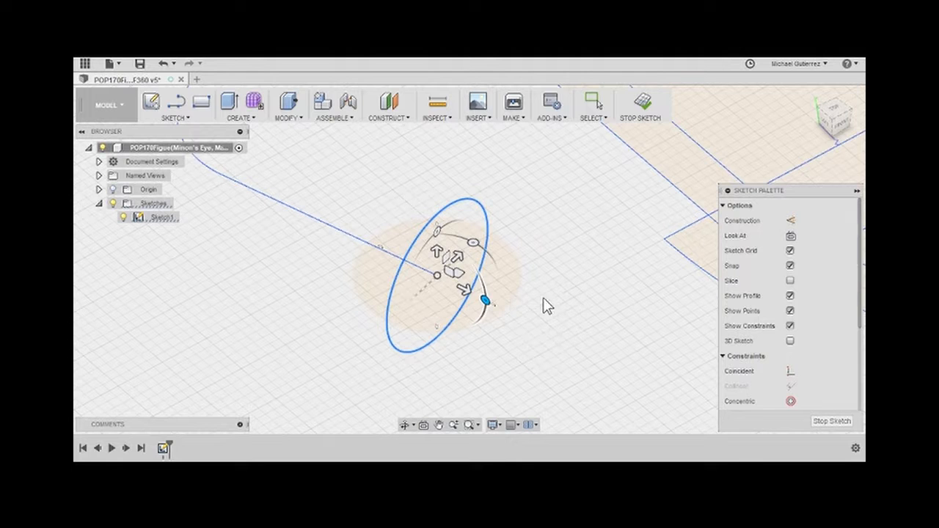
Step: Return to the home view and save the design as a new version with the description "User Saved"
{"action": "middle_click_drag", "start_coordinate": [502, 328], "coordinate": [518, 203], "text": "shift"}
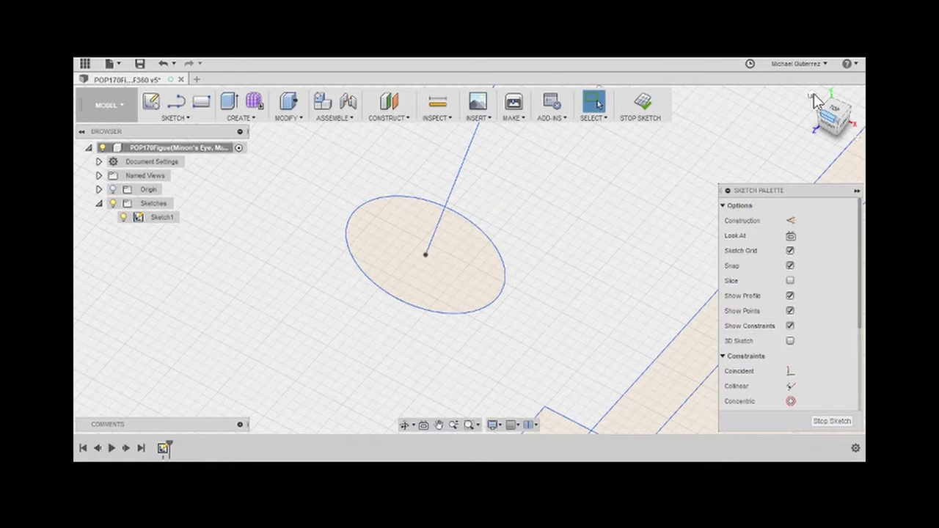
{"action": "left_click", "coordinate": [812, 95]}
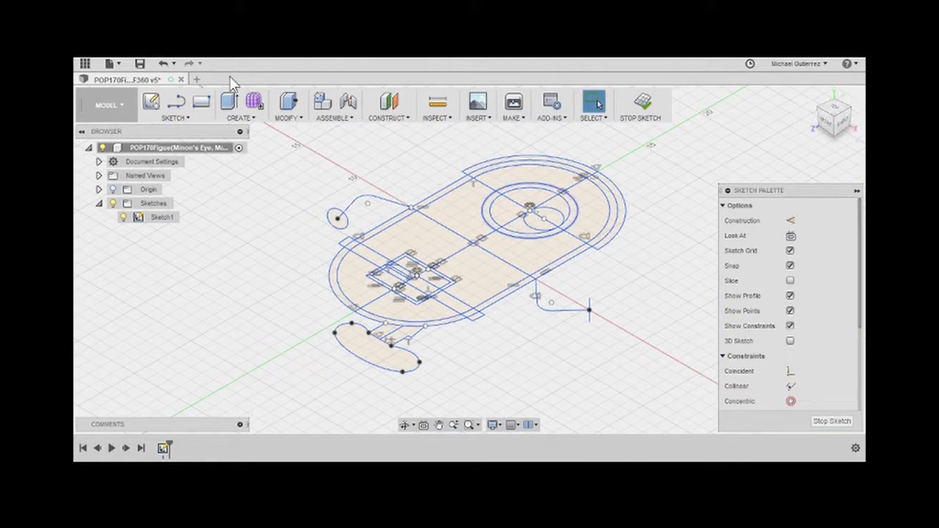
{"action": "left_click", "coordinate": [140, 66]}
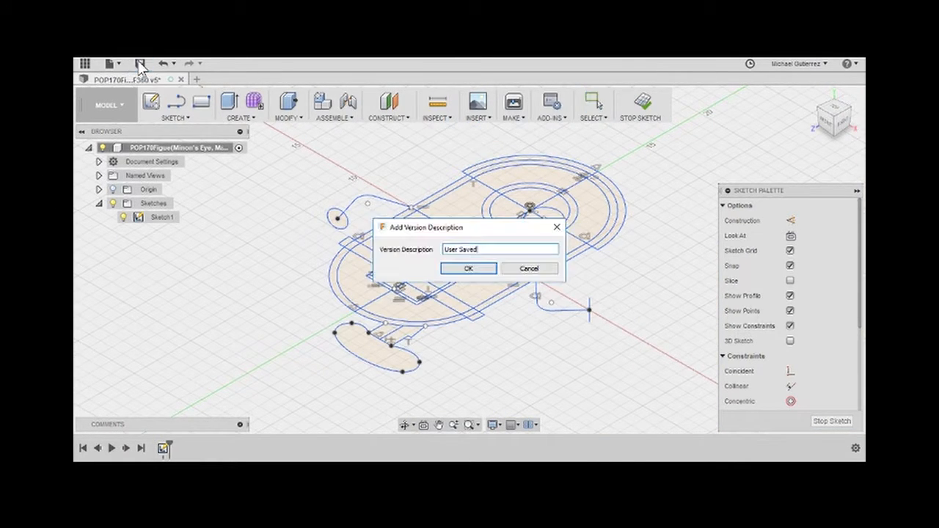
{"action": "left_click", "coordinate": [468, 268]}
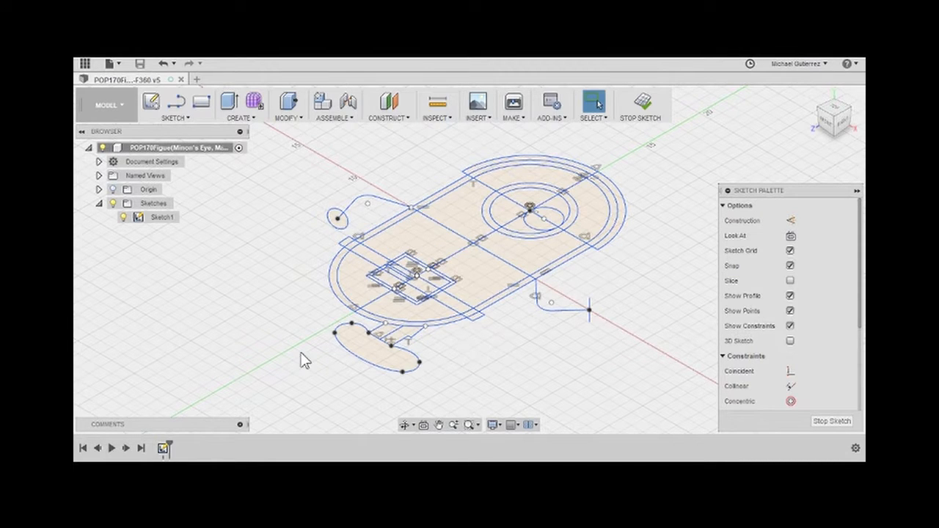
Step: Draw a 2.5 cm line at 135 degrees outward from where the inner body outline meets the horizontal line through the eye
{"action": "left_click", "coordinate": [402, 348]}
{"action": "middle_click_drag", "start_coordinate": [509, 176], "coordinate": [511, 225]}
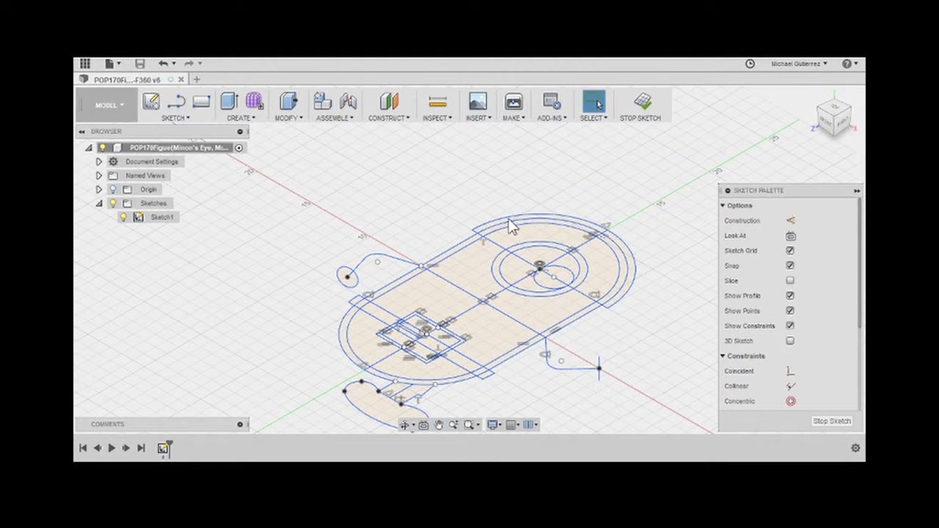
{"action": "scroll", "coordinate": [512, 225], "scroll_direction": "down", "scroll_amount": 3}
{"action": "scroll", "coordinate": [503, 230], "scroll_direction": "up", "scroll_amount": 6}
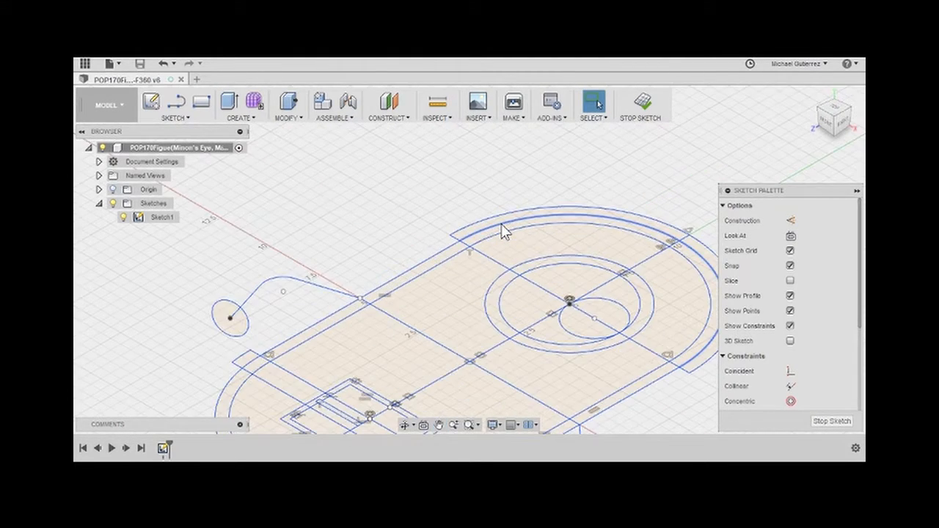
{"action": "scroll", "coordinate": [503, 231], "scroll_direction": "up", "scroll_amount": 3}
{"action": "scroll", "coordinate": [430, 174], "scroll_direction": "up", "scroll_amount": 2}
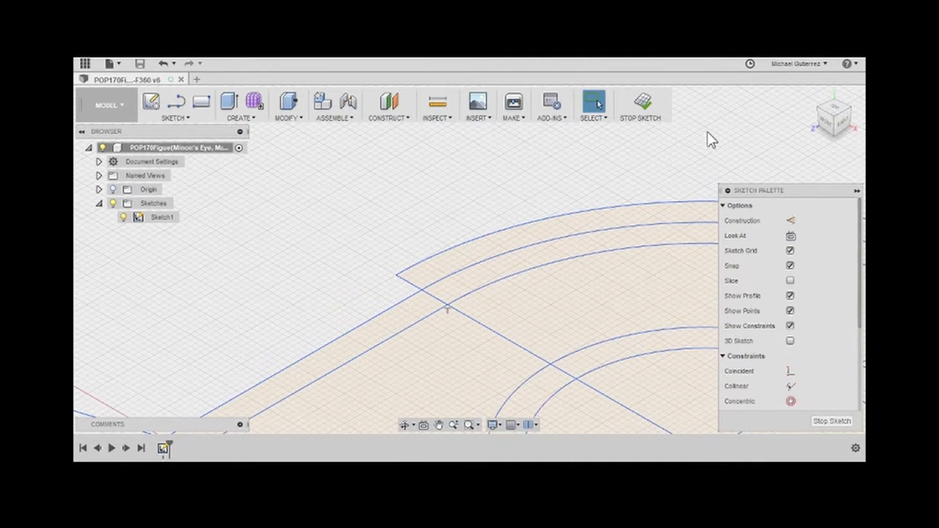
{"action": "left_click", "coordinate": [834, 110]}
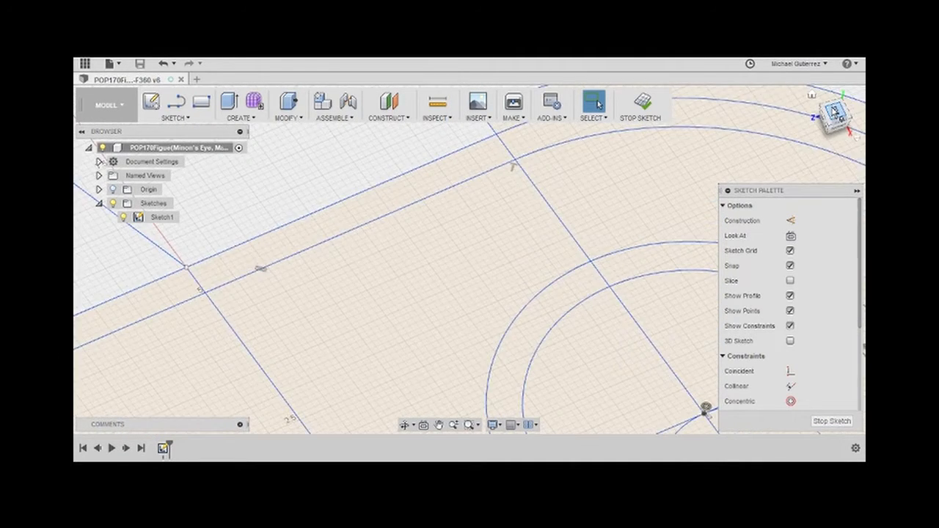
{"action": "left_click", "coordinate": [853, 99]}
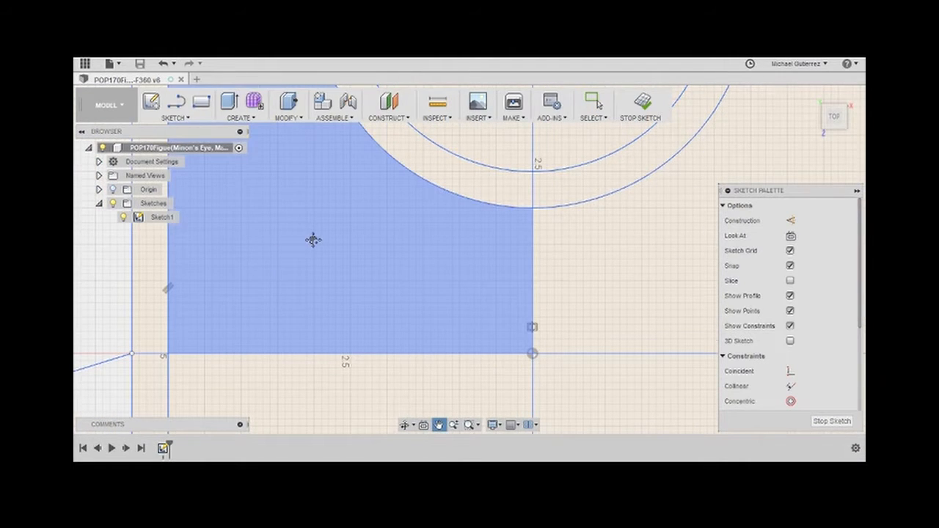
{"action": "mouse_move", "coordinate": [312, 237]}
{"action": "middle_mouse_down"}
{"action": "mouse_move", "coordinate": [654, 237]}
{"action": "mouse_move", "coordinate": [635, 368]}
{"action": "mouse_move", "coordinate": [613, 433]}
{"action": "middle_mouse_up"}
{"action": "middle_click_drag", "start_coordinate": [575, 193], "coordinate": [601, 258]}
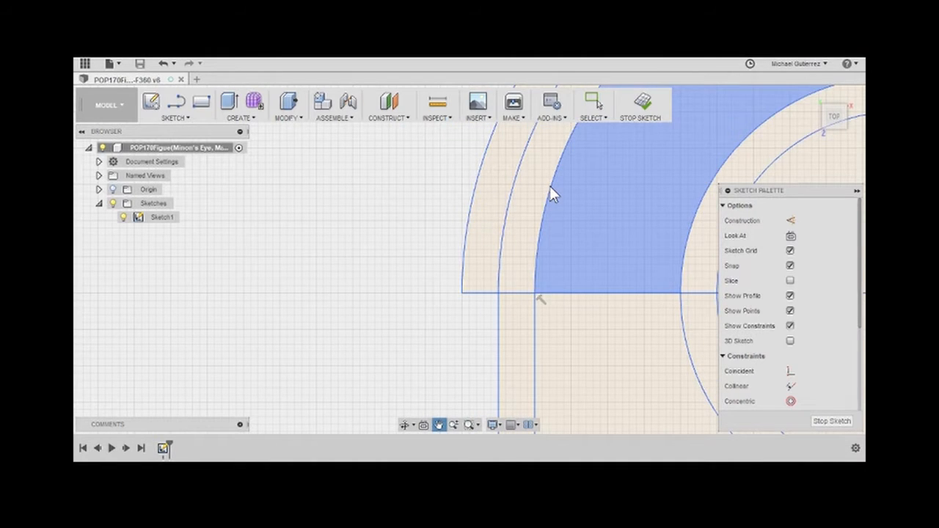
{"action": "scroll", "coordinate": [593, 279], "scroll_direction": "down", "scroll_amount": 3}
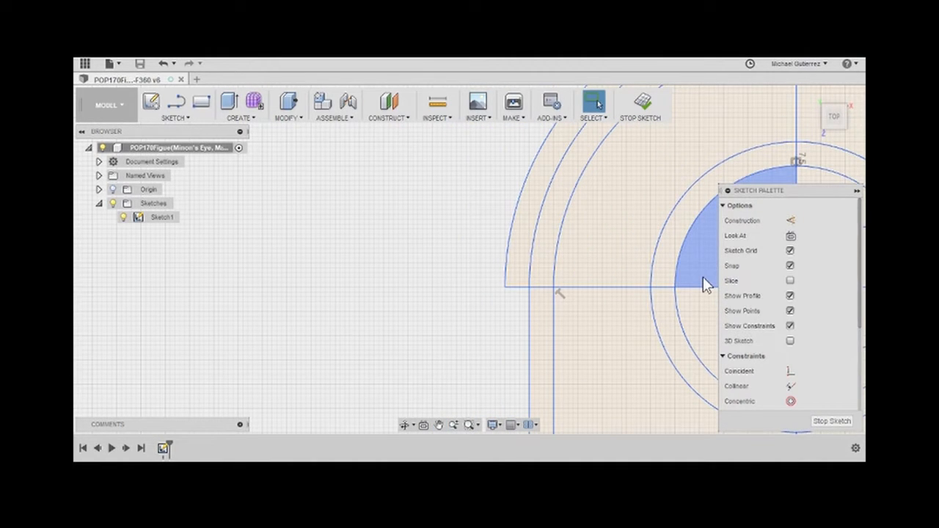
{"action": "left_click", "coordinate": [176, 101]}
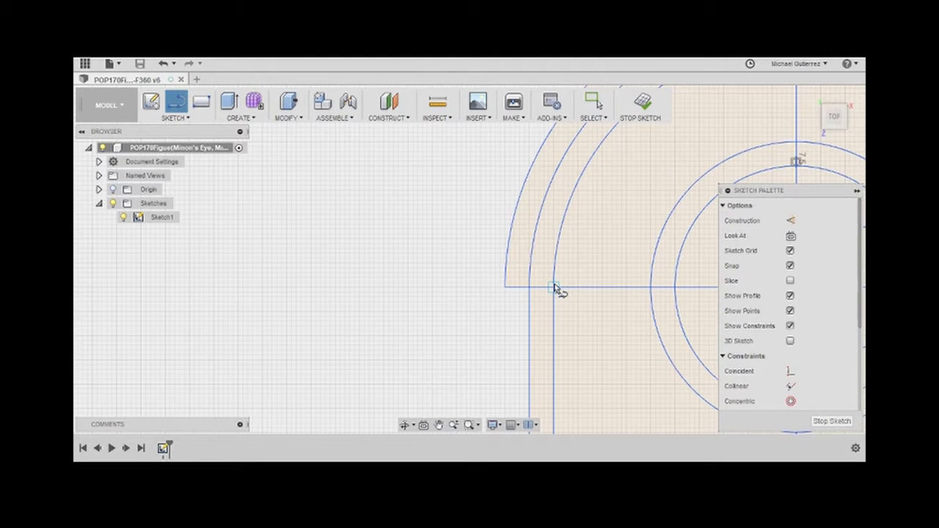
{"action": "left_click", "coordinate": [555, 287]}
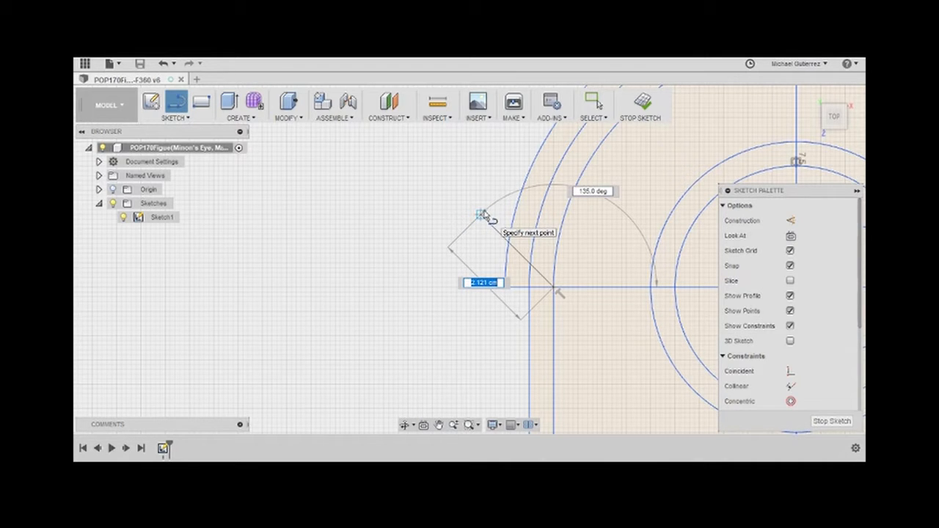
{"action": "type", "text": "2.5"}
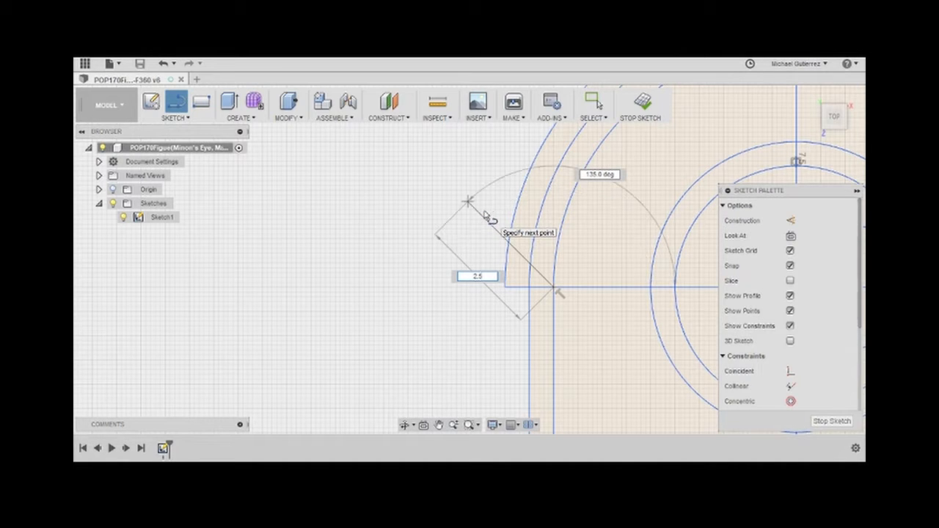
{"action": "key", "text": "Return"}
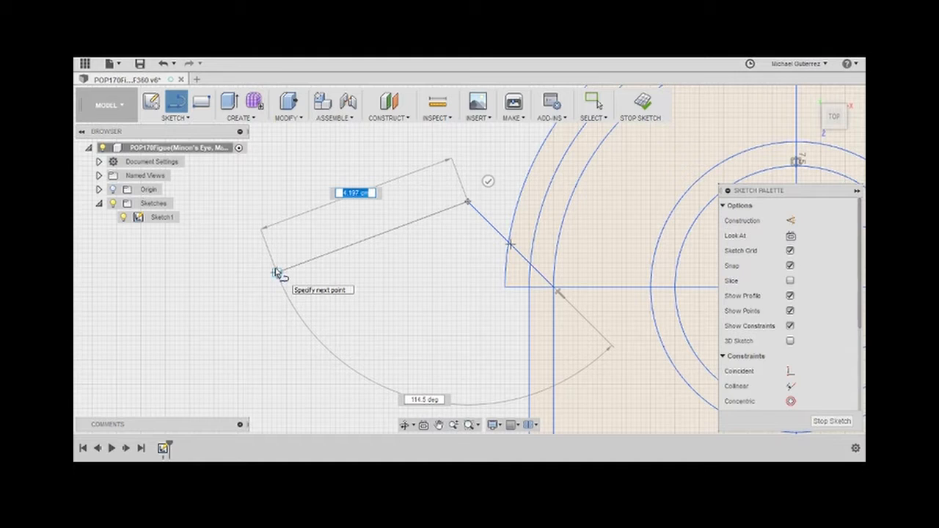
{"action": "key", "text": "Escape"}
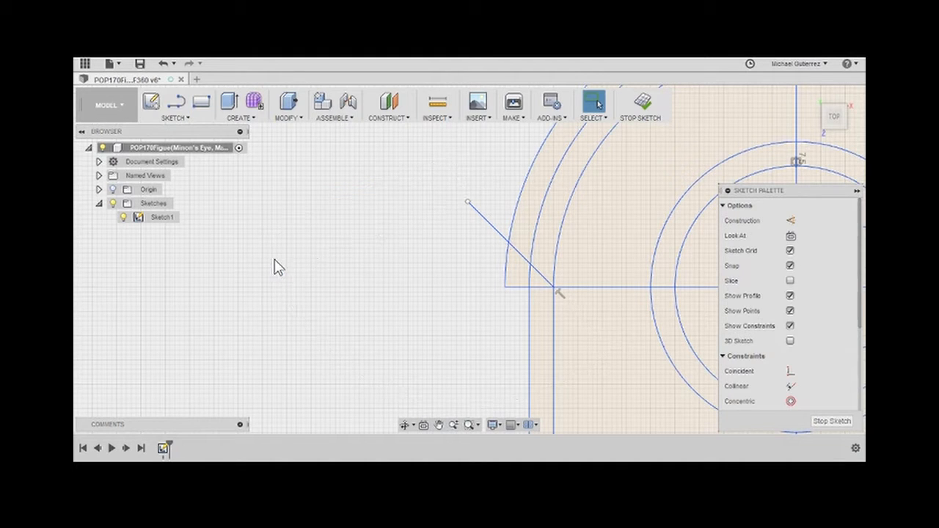
Step: Begin an ellipse centred on the angled line's midpoint, with its major axis reaching the line's outer end
{"action": "left_click", "coordinate": [191, 118]}
{"action": "left_click", "coordinate": [165, 205]}
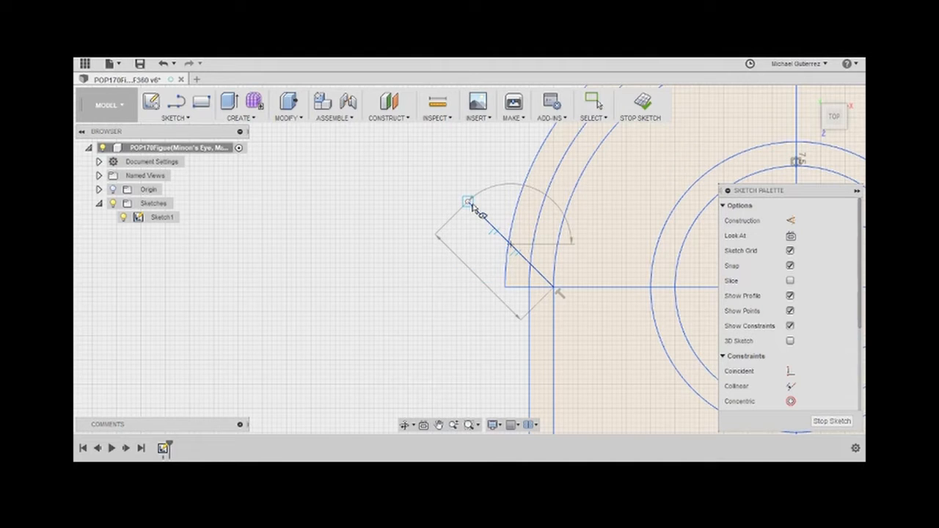
{"action": "left_click", "coordinate": [468, 202]}
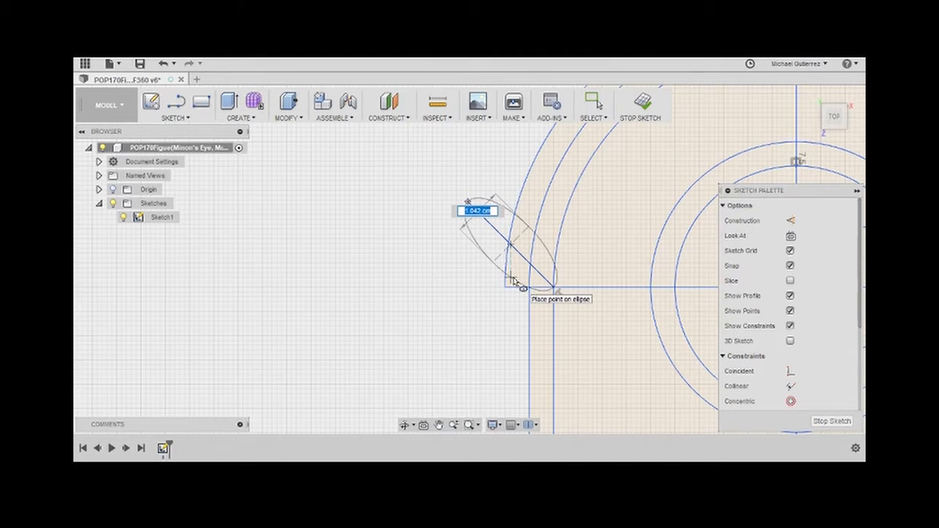